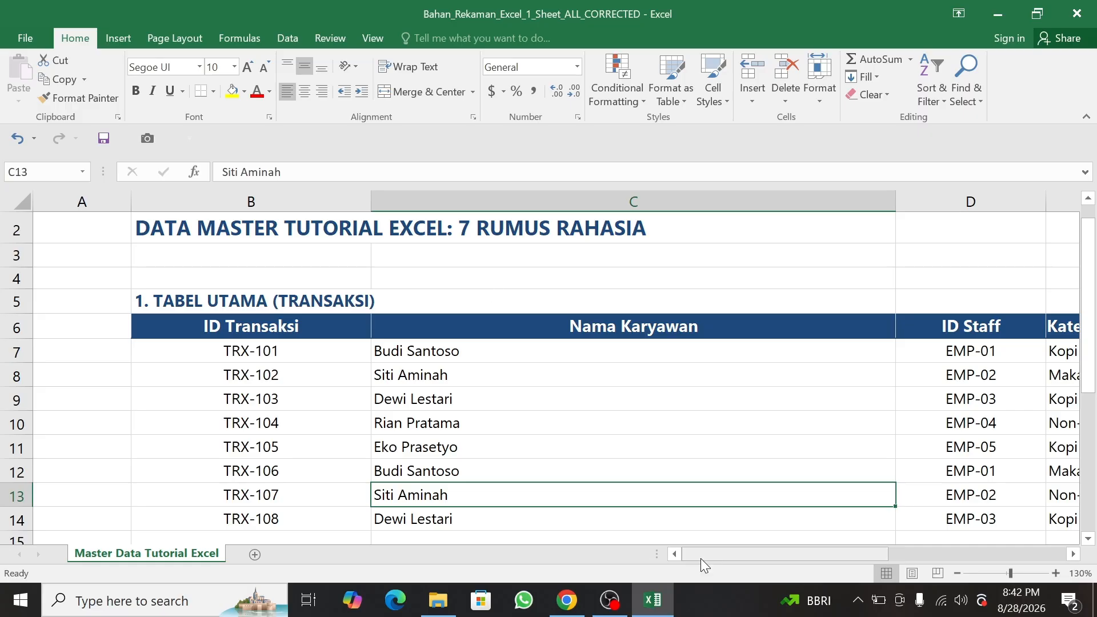
# Calculate total sales in F20 as price times quantity with =SUMPRODUCT(G7:G14,H7:H14)
pyautogui.moveTo(700, 558); pyautogui.dragTo(859, 553)
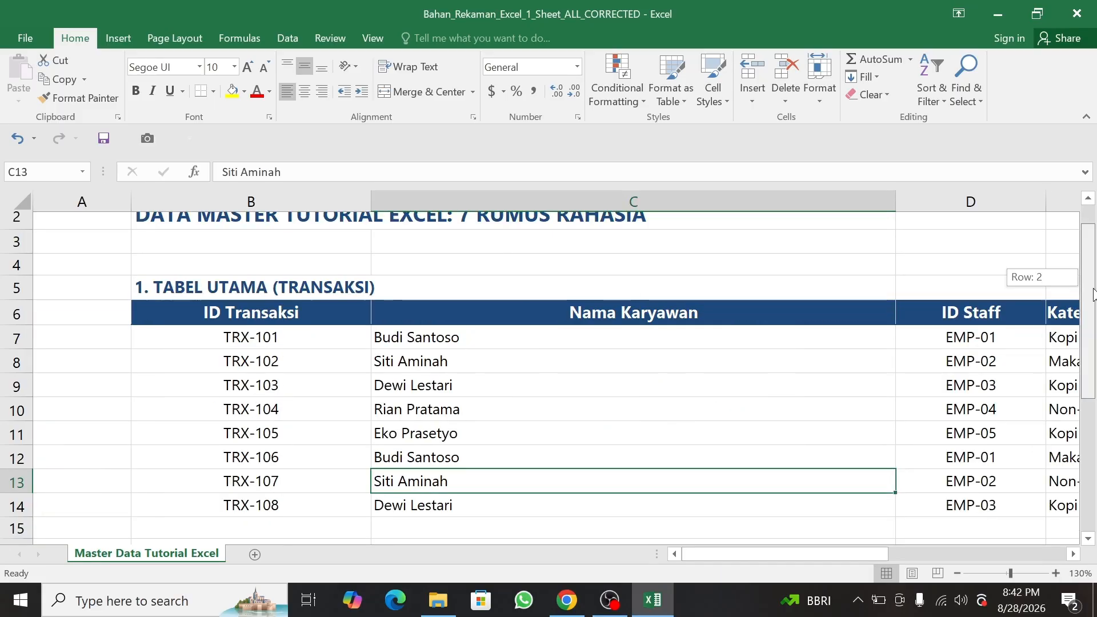
pyautogui.moveTo(1093, 295); pyautogui.dragTo(1093, 354)
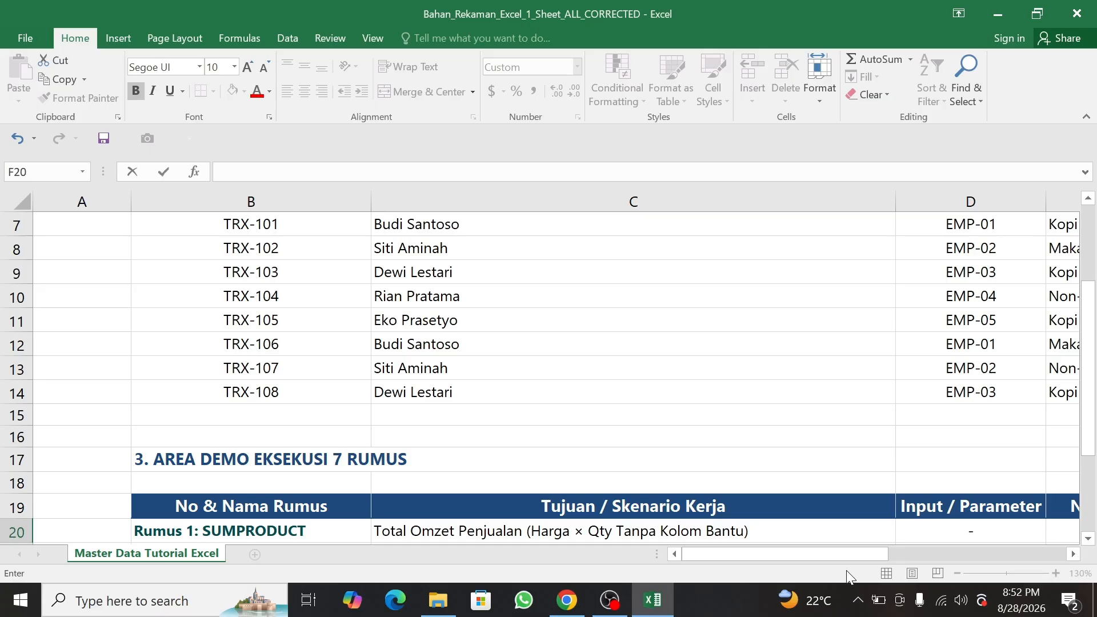
pyautogui.click(896, 557)
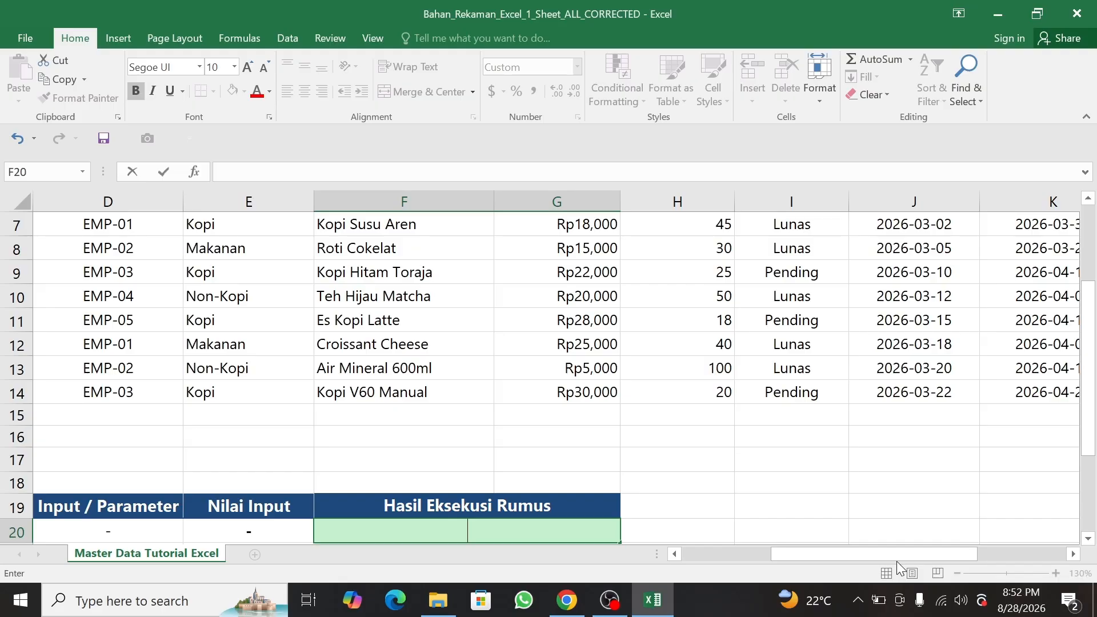
pyautogui.write('=SUM')
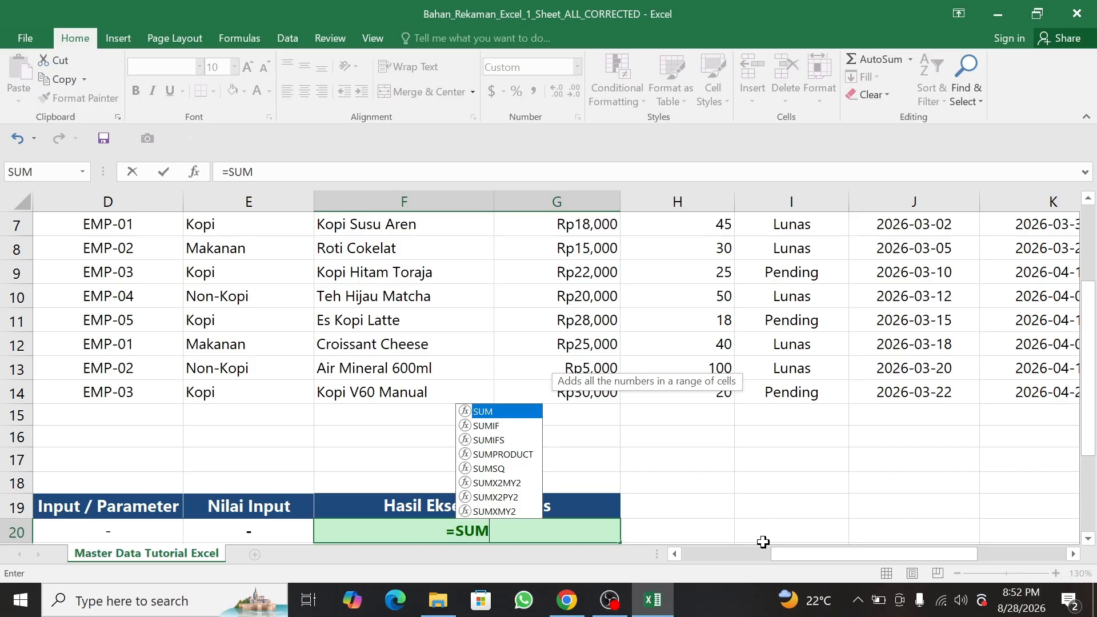
pyautogui.write('PRODUCT(')
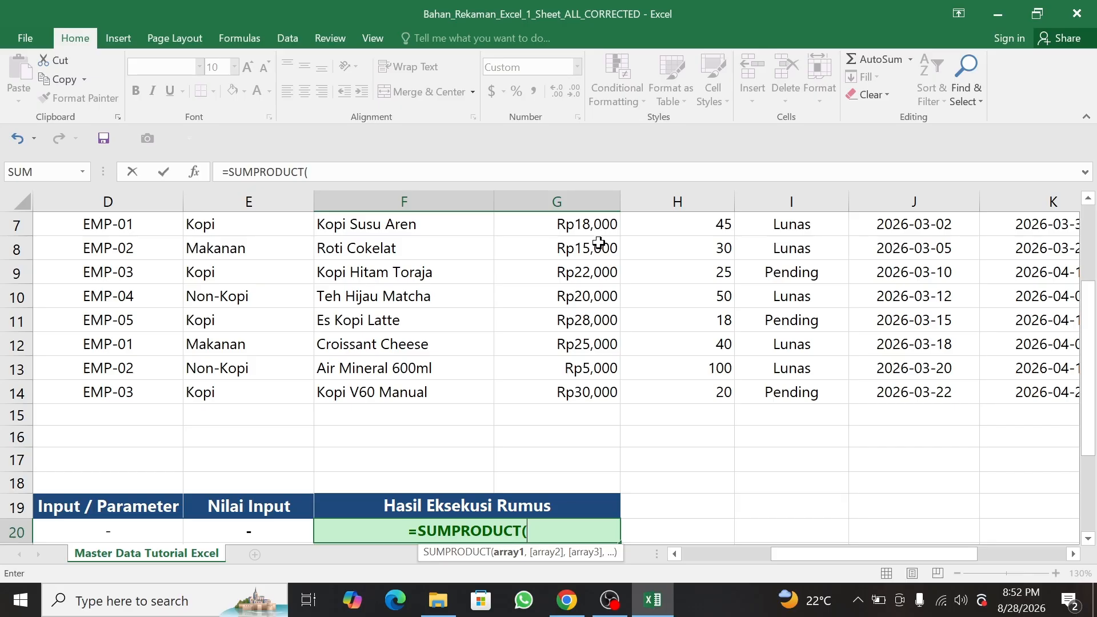
pyautogui.moveTo(598, 226); pyautogui.dragTo(596, 382)
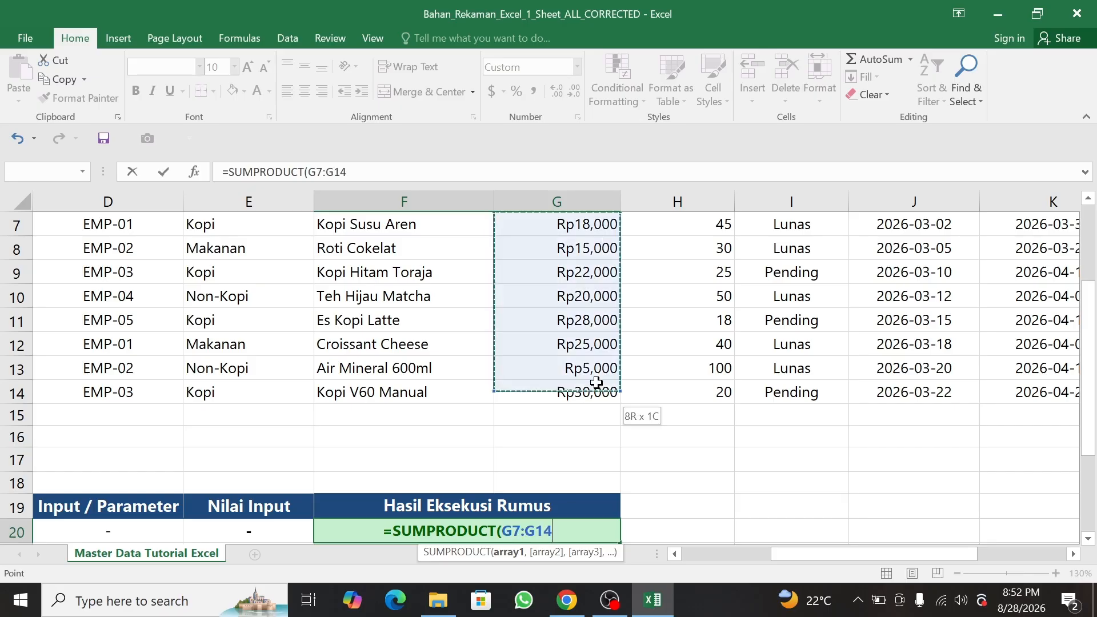
pyautogui.write(',')
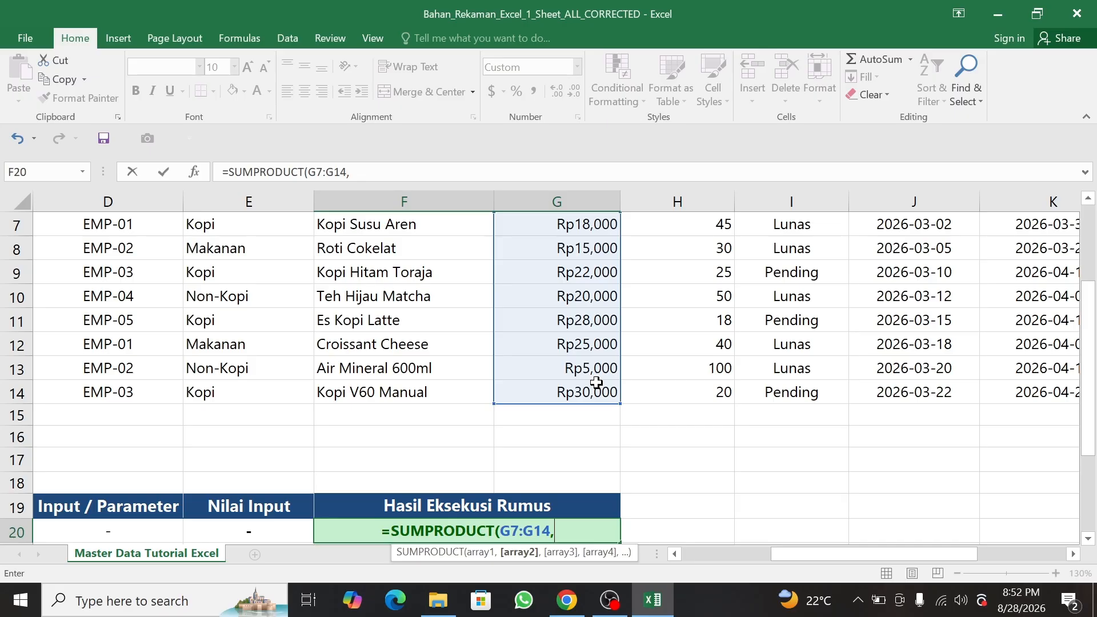
pyautogui.moveTo(708, 224); pyautogui.dragTo(707, 390)
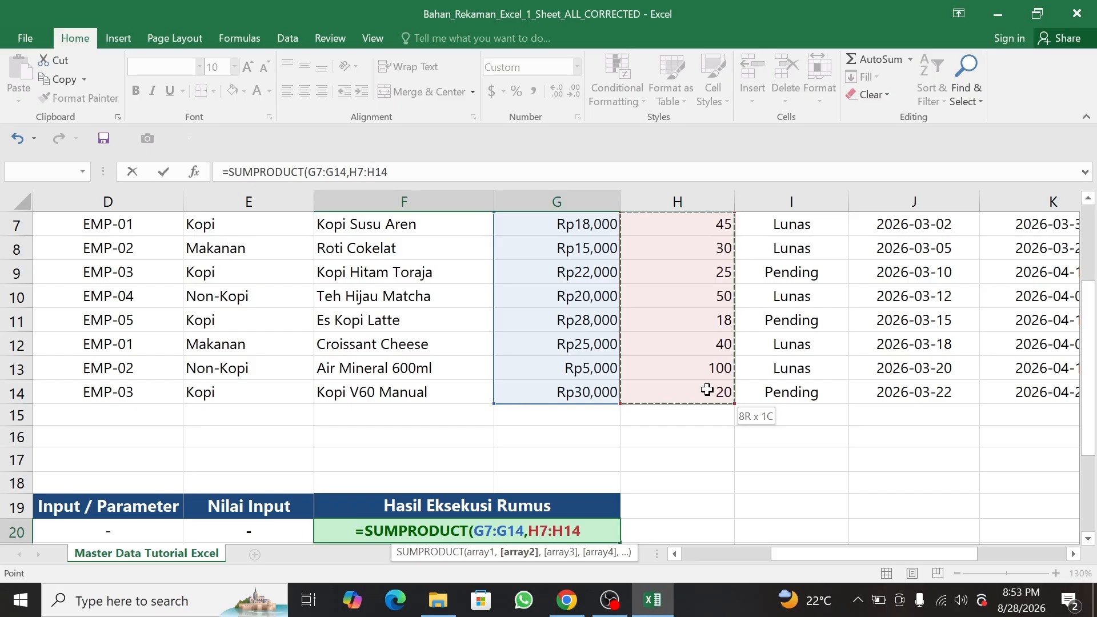
pyautogui.press('Return')
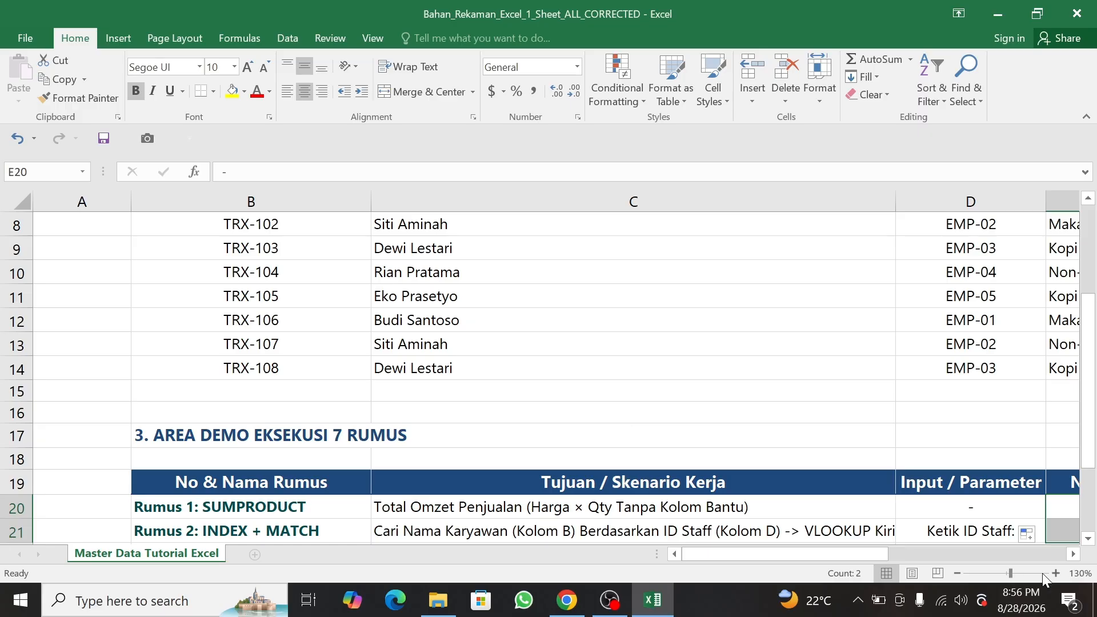
# Enter EMP-03 as the staff ID input value for the INDEX + MATCH row in E21
pyautogui.click(1061, 531)
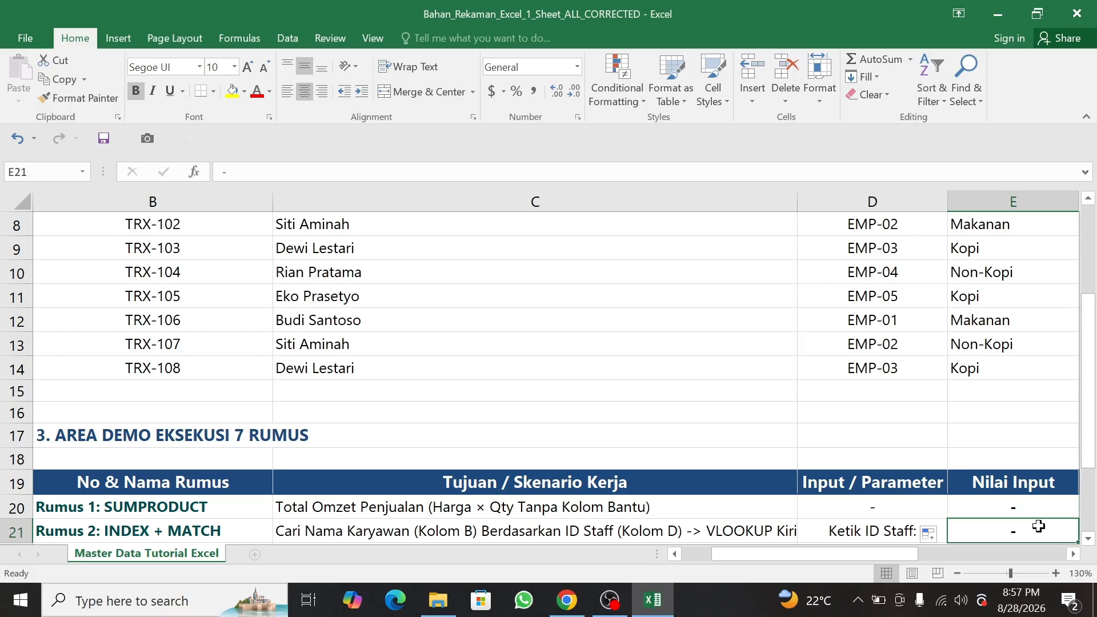
pyautogui.write('EMP-')
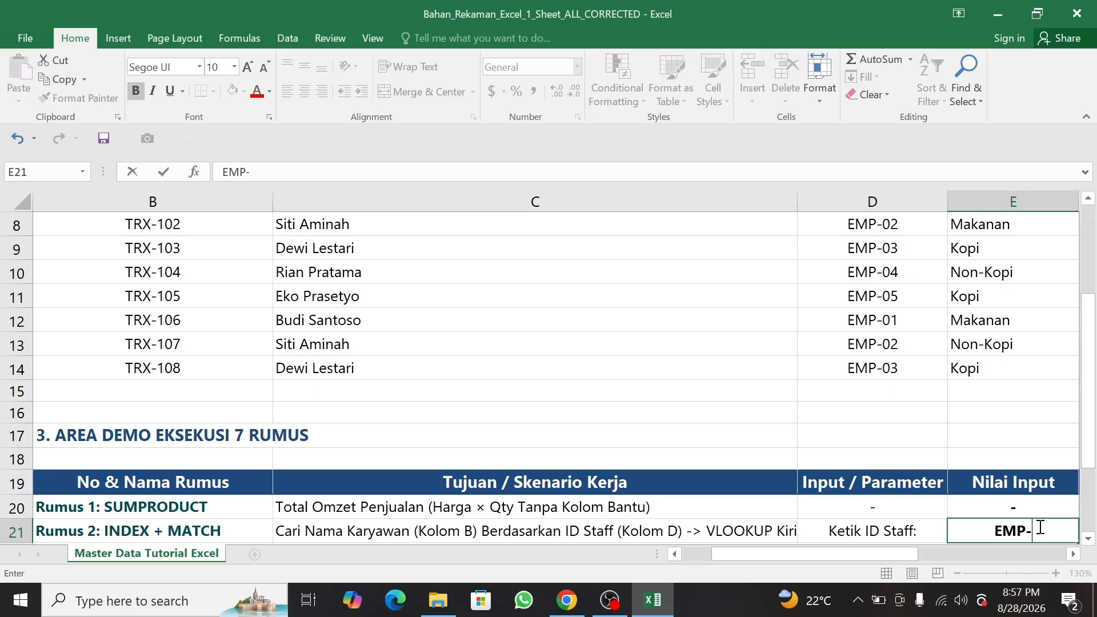
pyautogui.write('03')
# Begin an INDEX formula in F21 with the employee-name range C7:C14 as its array
pyautogui.click(1073, 554)
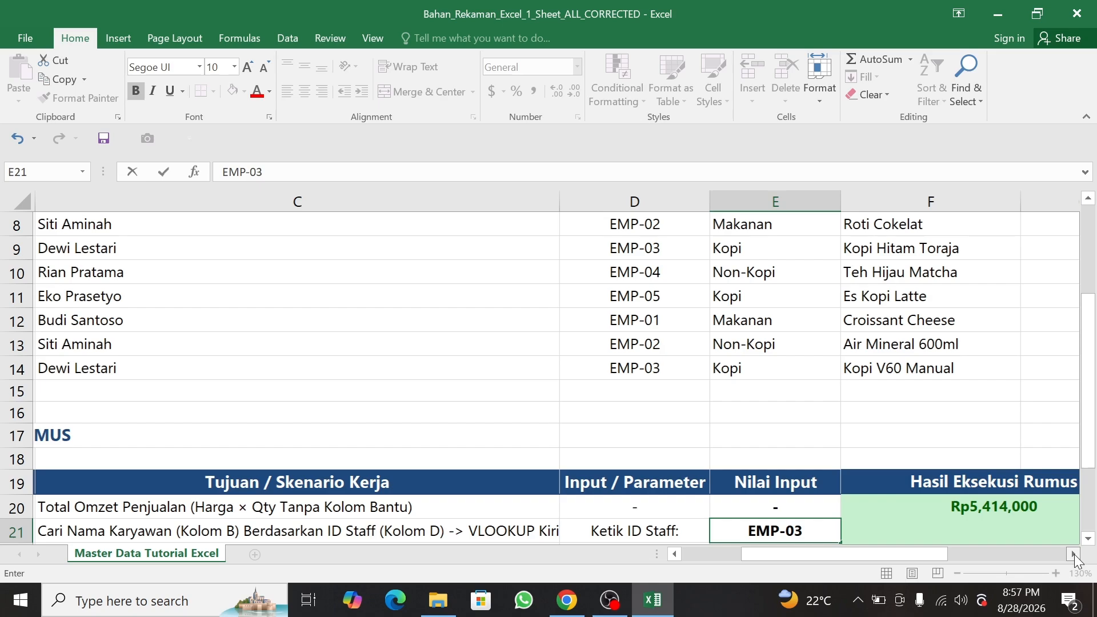
pyautogui.click(1073, 553)
pyautogui.click(529, 531)
pyautogui.write('=')
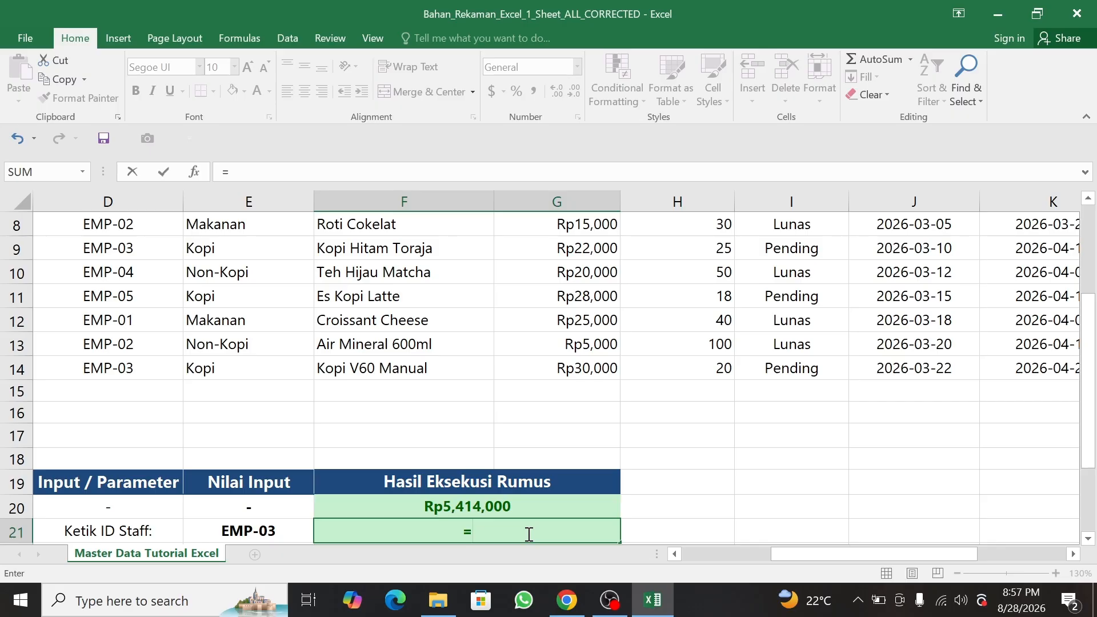
pyautogui.write('INDEX(')
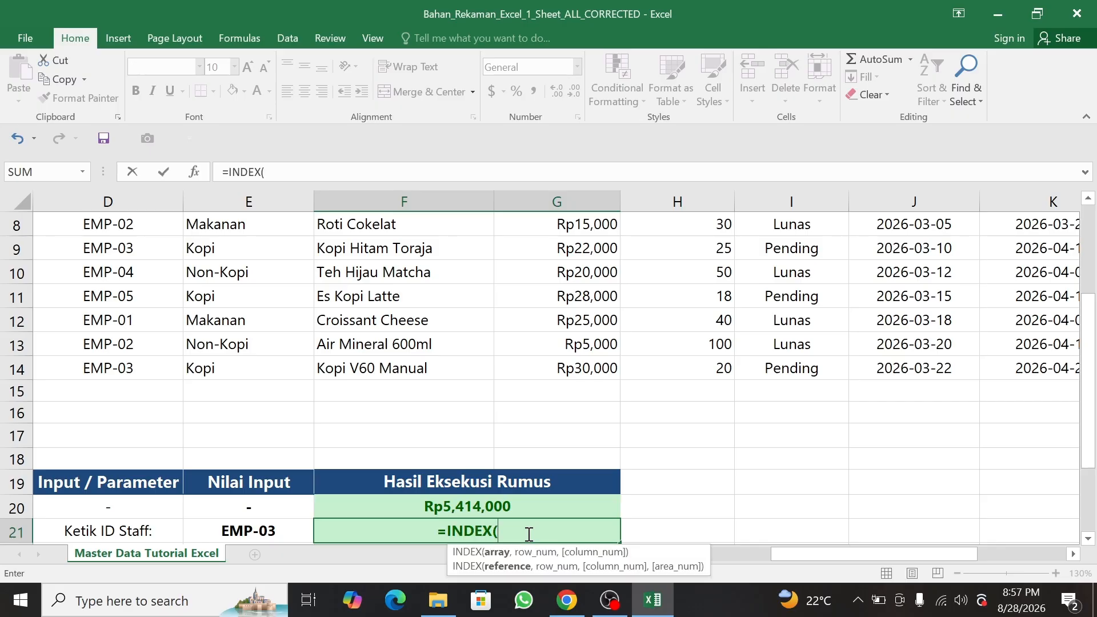
pyautogui.moveTo(780, 553); pyautogui.dragTo(739, 560)
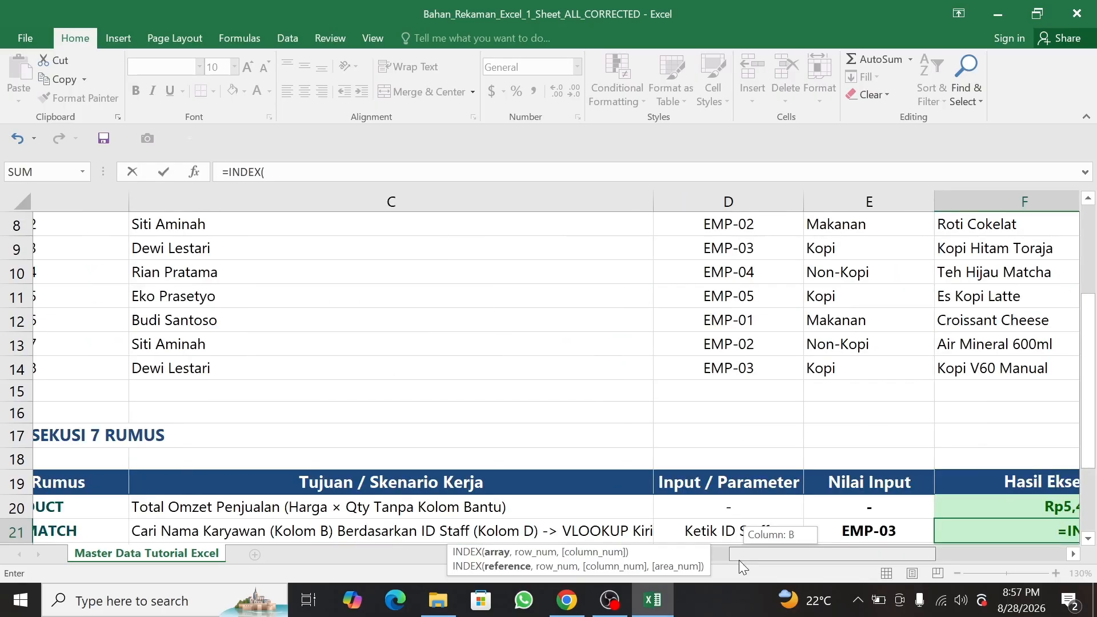
pyautogui.moveTo(739, 560); pyautogui.dragTo(738, 560)
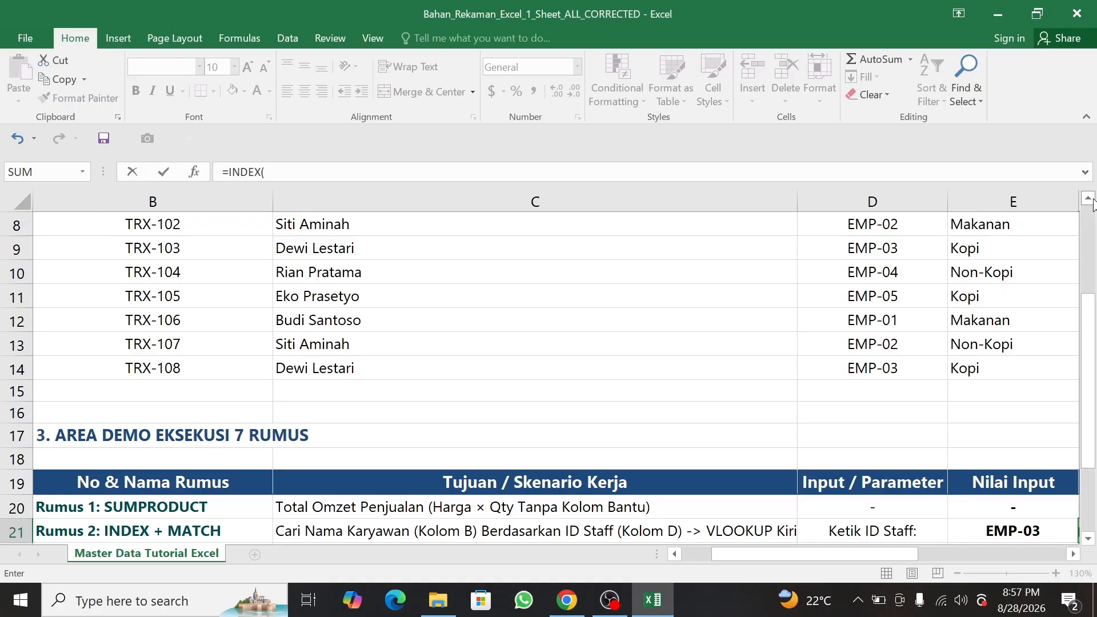
pyautogui.click(1088, 199)
pyautogui.moveTo(737, 225); pyautogui.dragTo(741, 354)
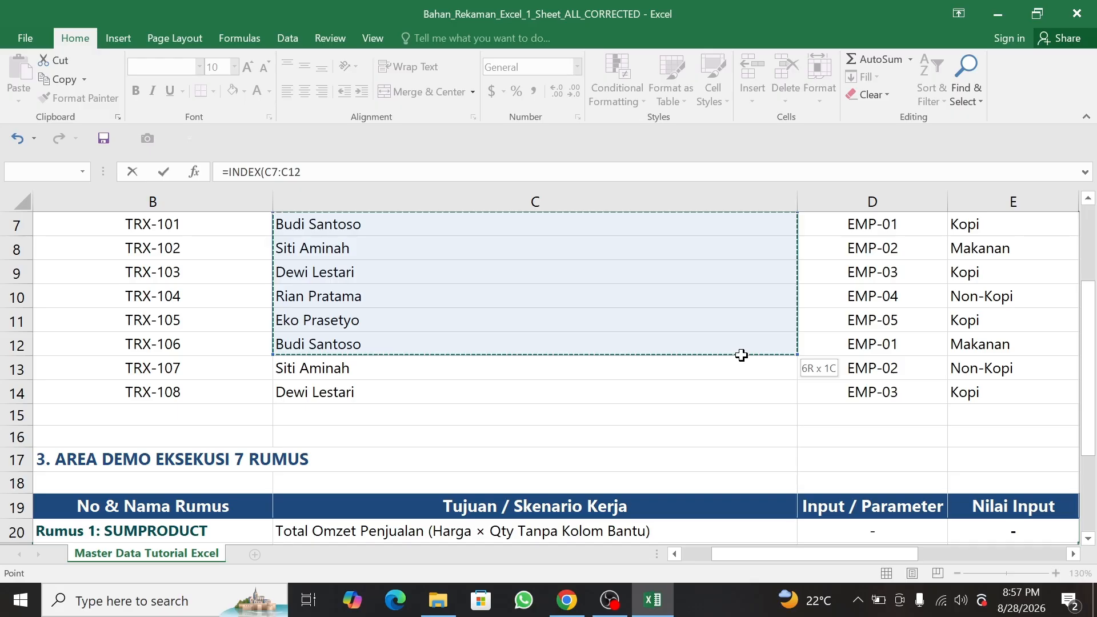
pyautogui.moveTo(741, 355); pyautogui.dragTo(743, 394)
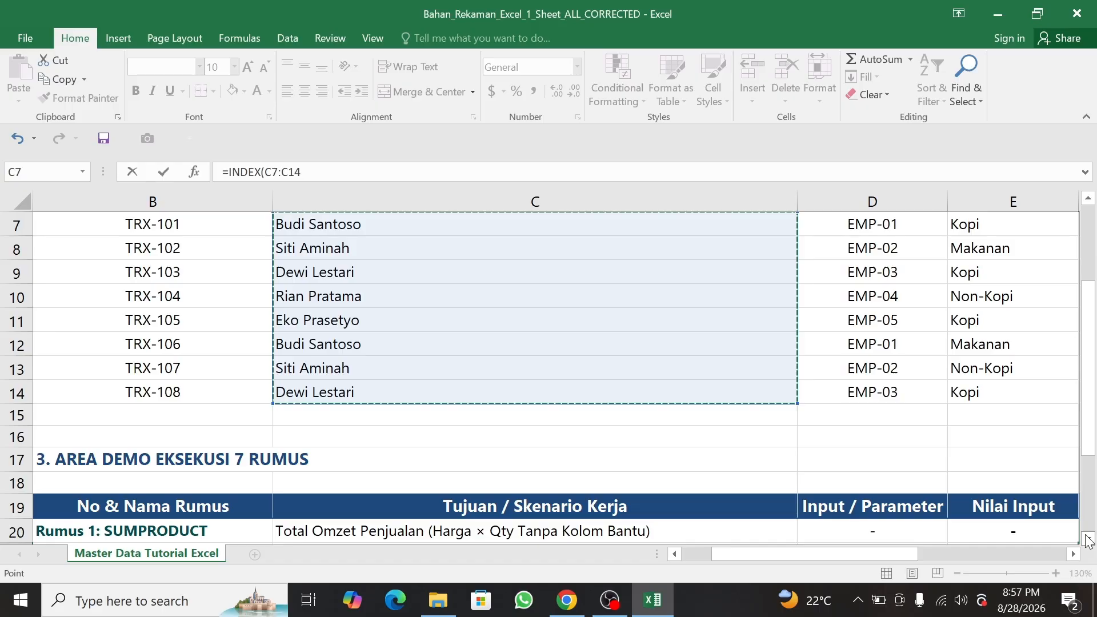
# Add a nested MATCH function as the row argument of the INDEX formula, with E21 as its lookup value
pyautogui.click(1089, 539)
pyautogui.moveTo(860, 555); pyautogui.dragTo(903, 560)
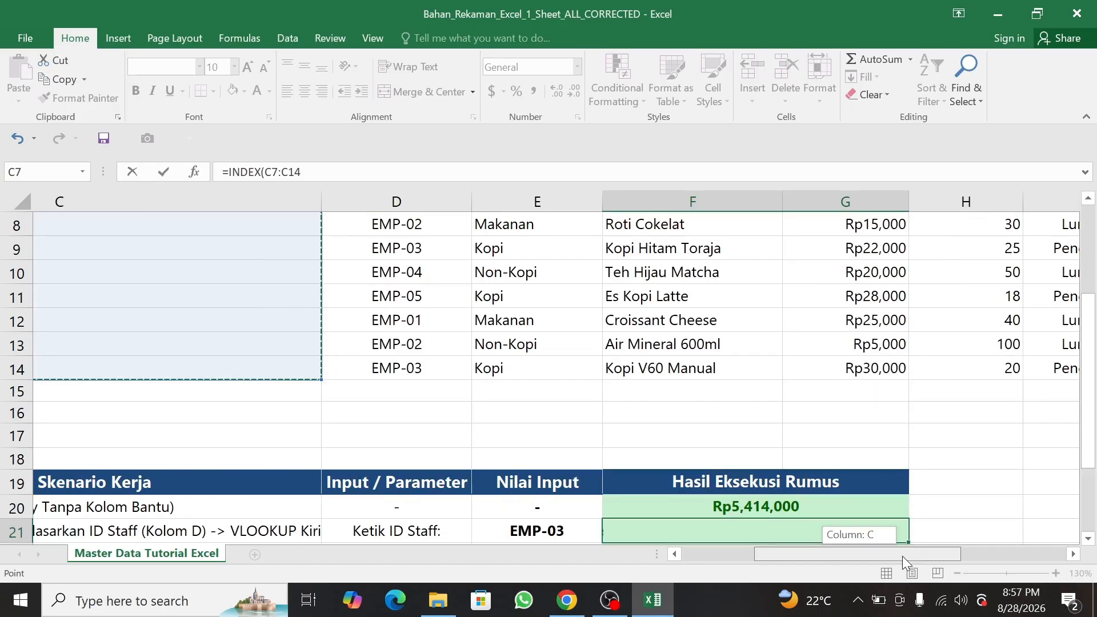
pyautogui.moveTo(903, 556); pyautogui.dragTo(890, 556)
pyautogui.click(346, 172)
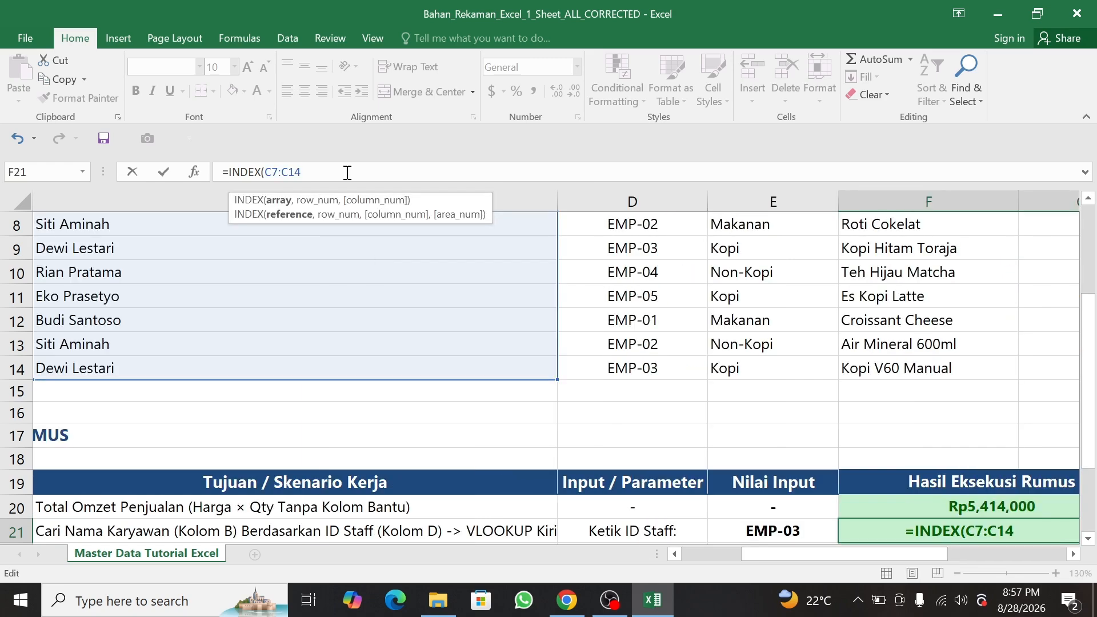
pyautogui.write(',')
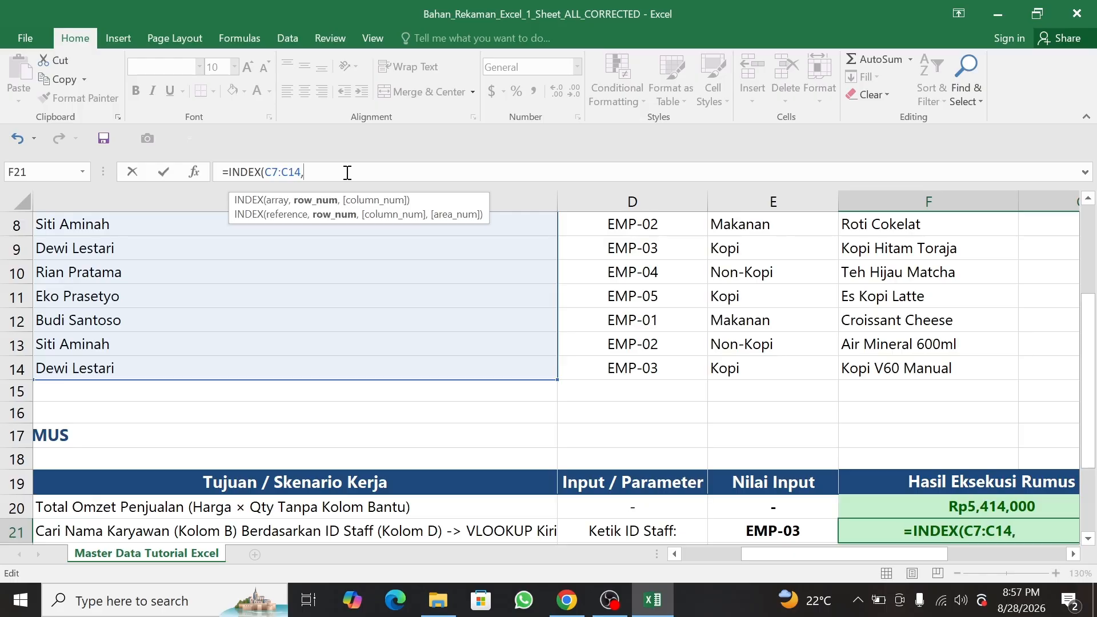
pyautogui.write('MATCH')
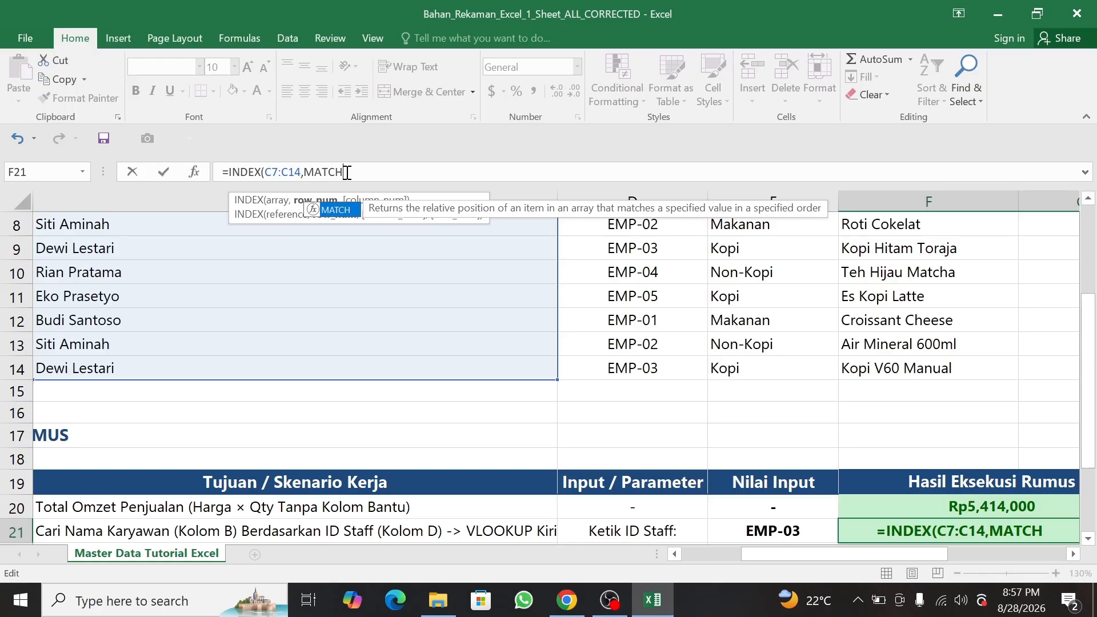
pyautogui.write('(')
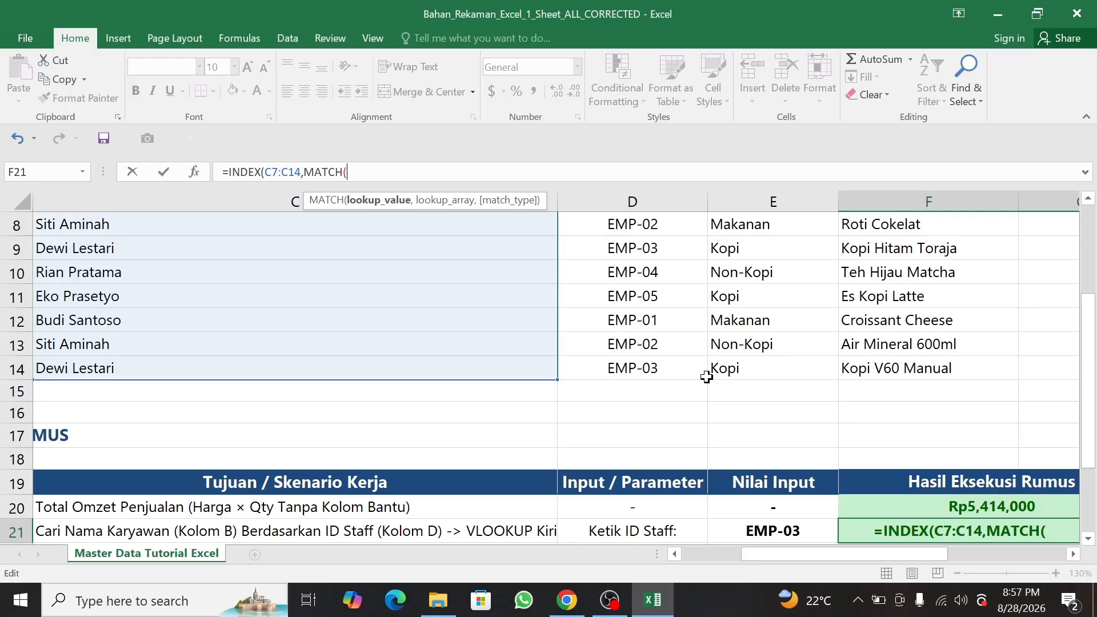
pyautogui.click(762, 534)
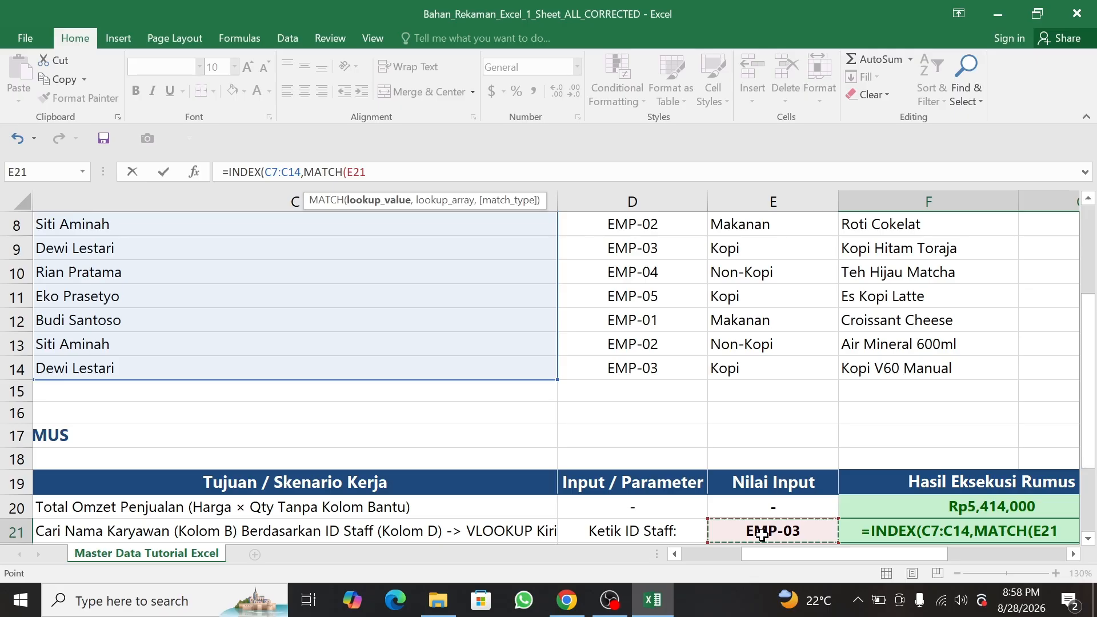
pyautogui.write(',')
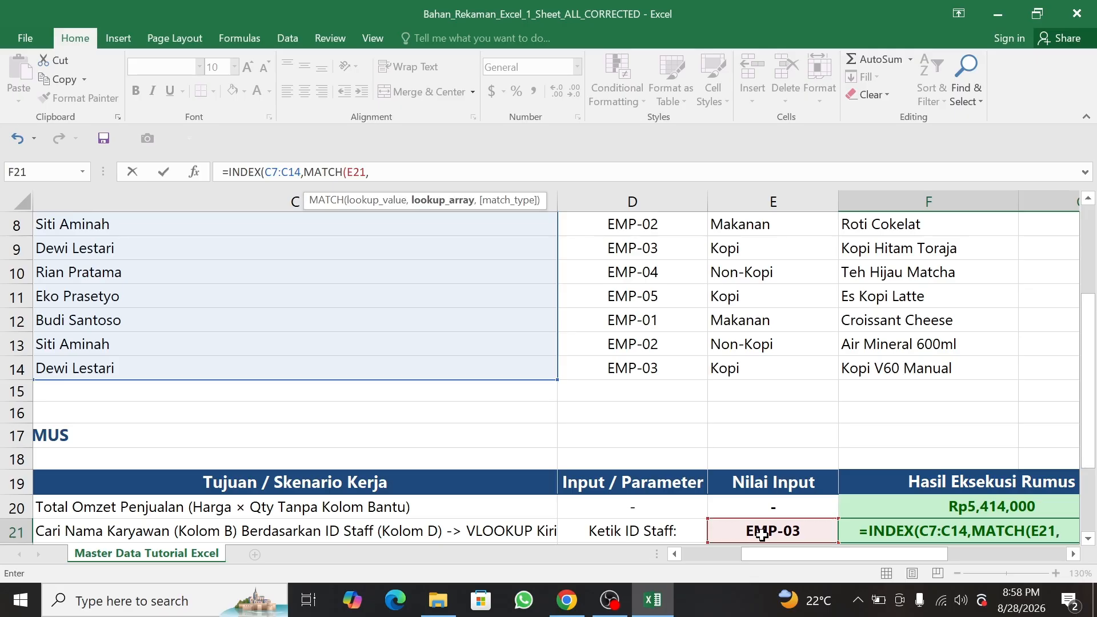
# Use the staff ID range D7:D14 as the MATCH lookup array and complete the F21 formula
pyautogui.click(1089, 197)
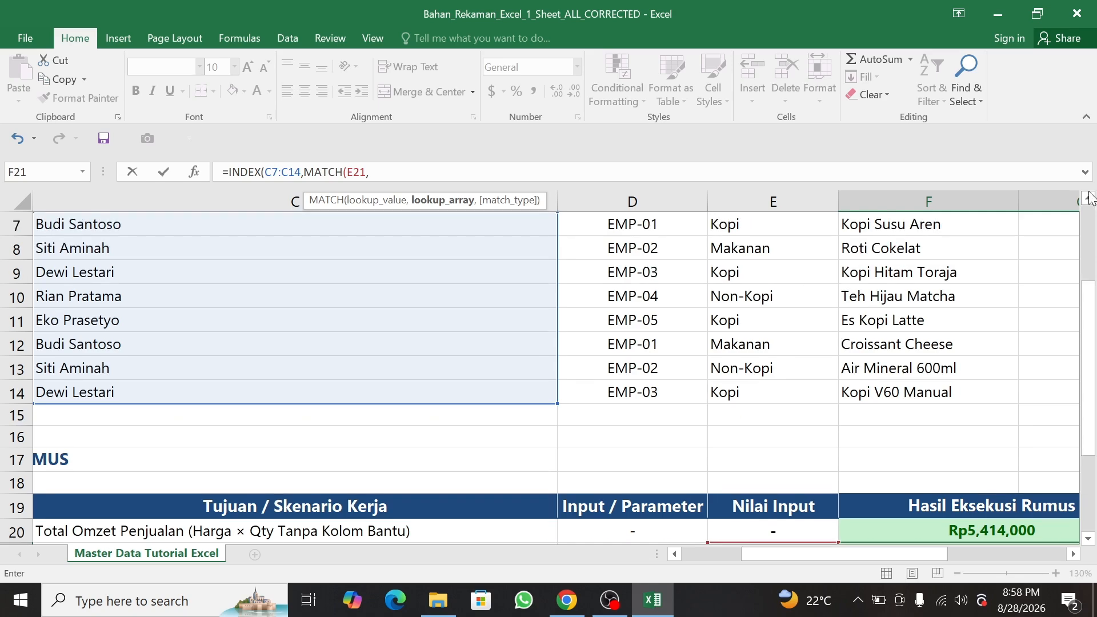
pyautogui.moveTo(633, 224); pyautogui.dragTo(647, 397)
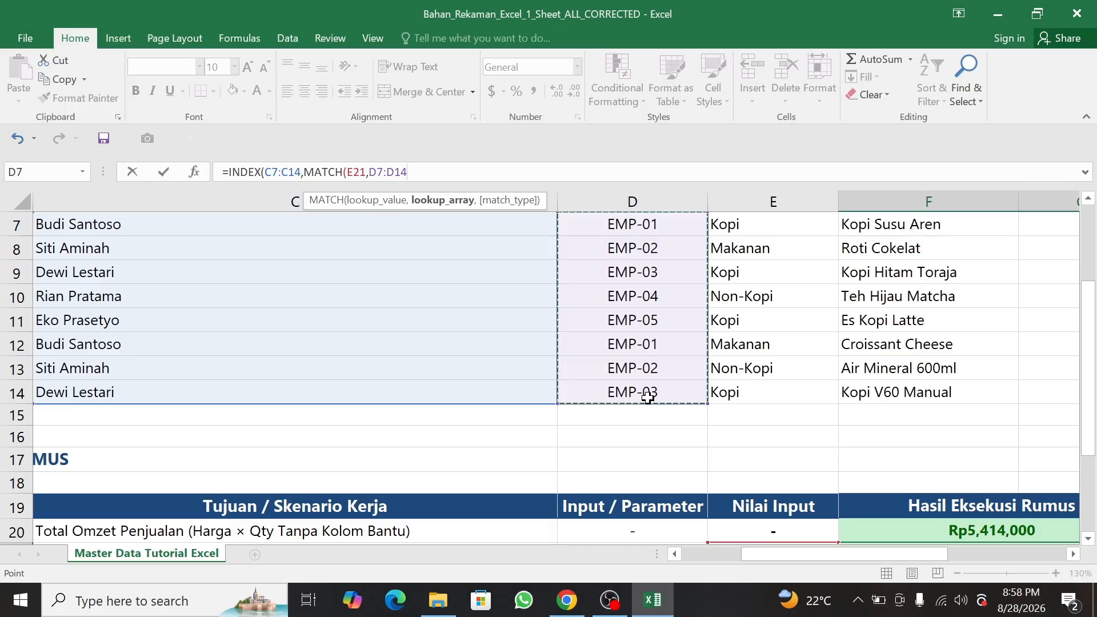
pyautogui.write(')')
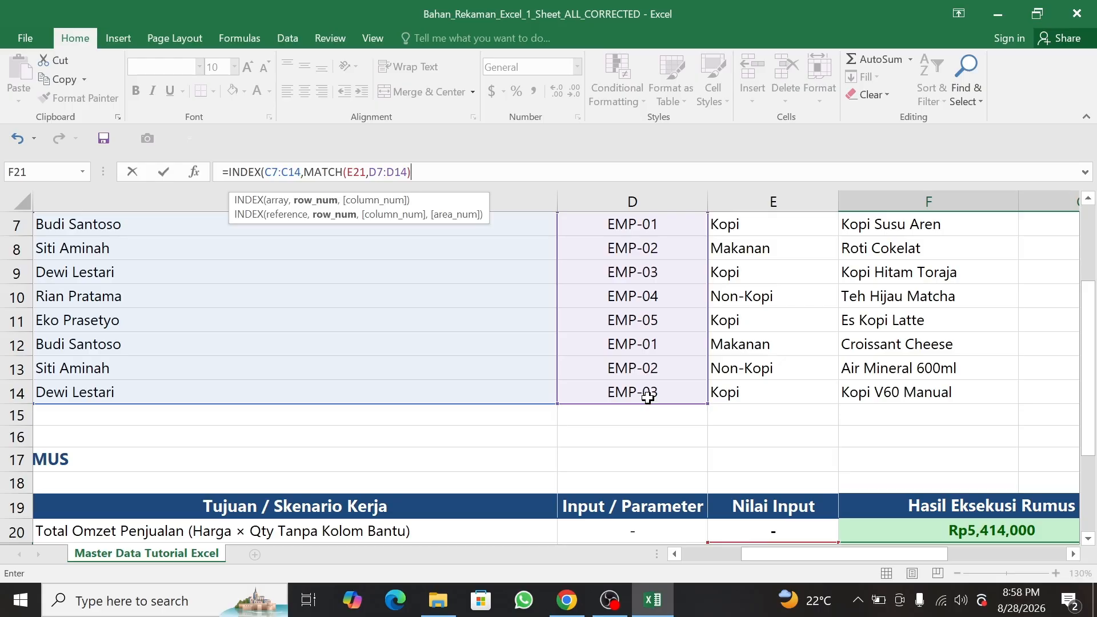
pyautogui.write(')')
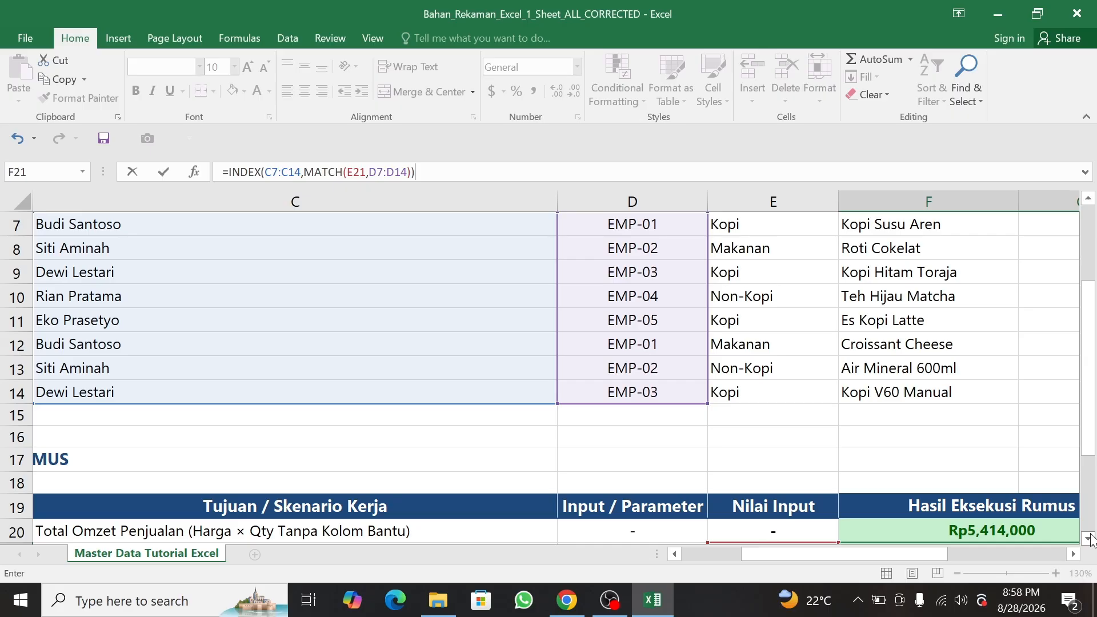
pyautogui.press('Return')
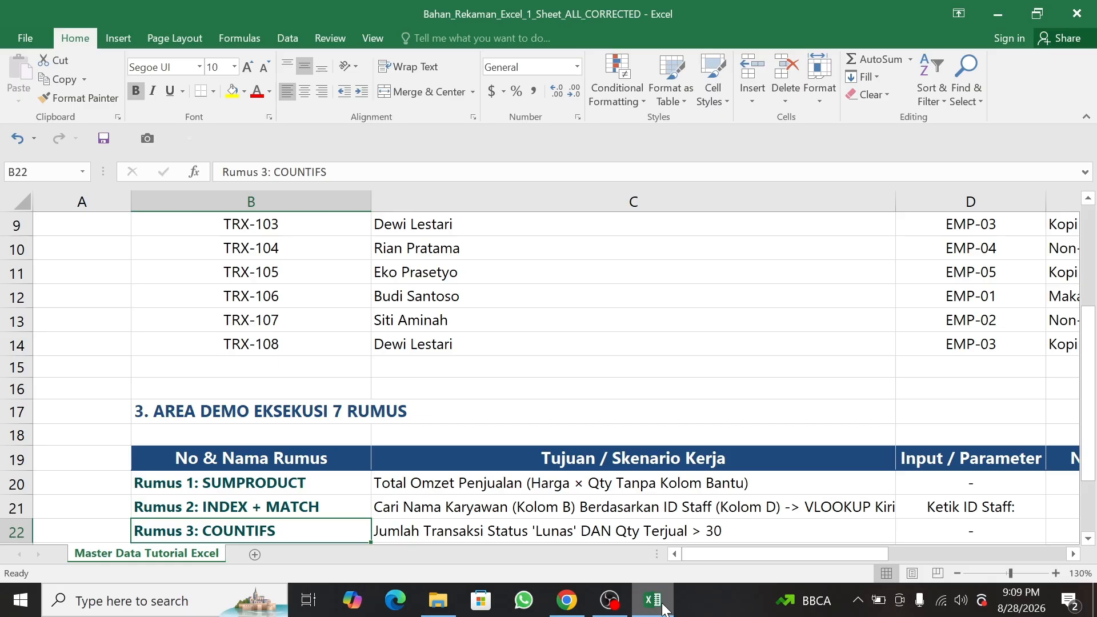
# Begin a COUNTIFS formula in F22 with the payment status range I7:I14 as its first criteria range
pyautogui.click(1067, 554)
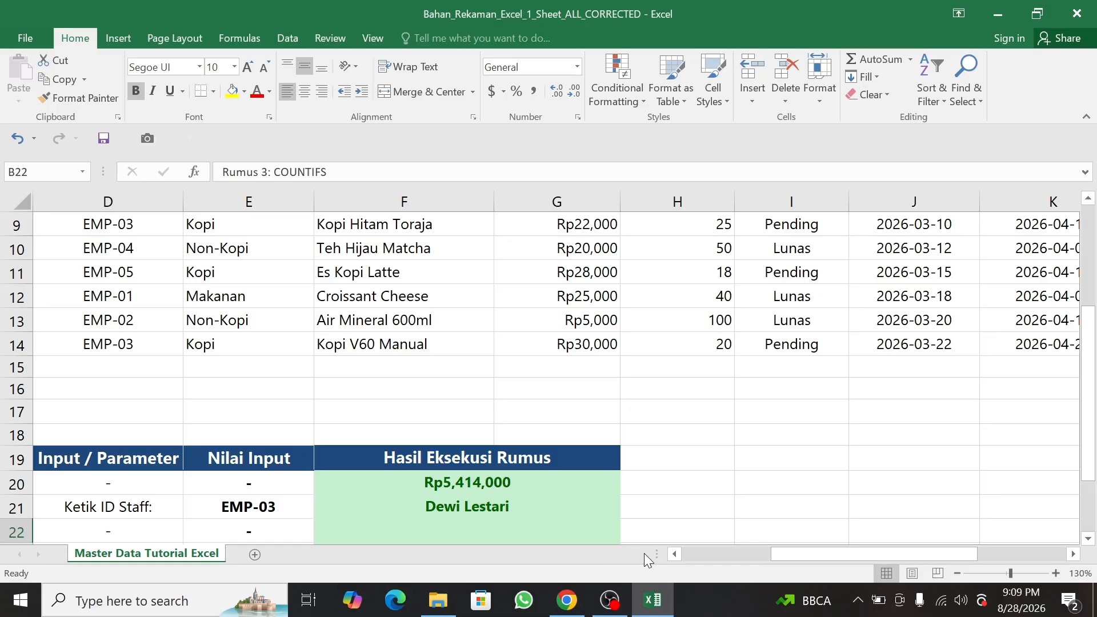
pyautogui.click(538, 530)
pyautogui.write('=C')
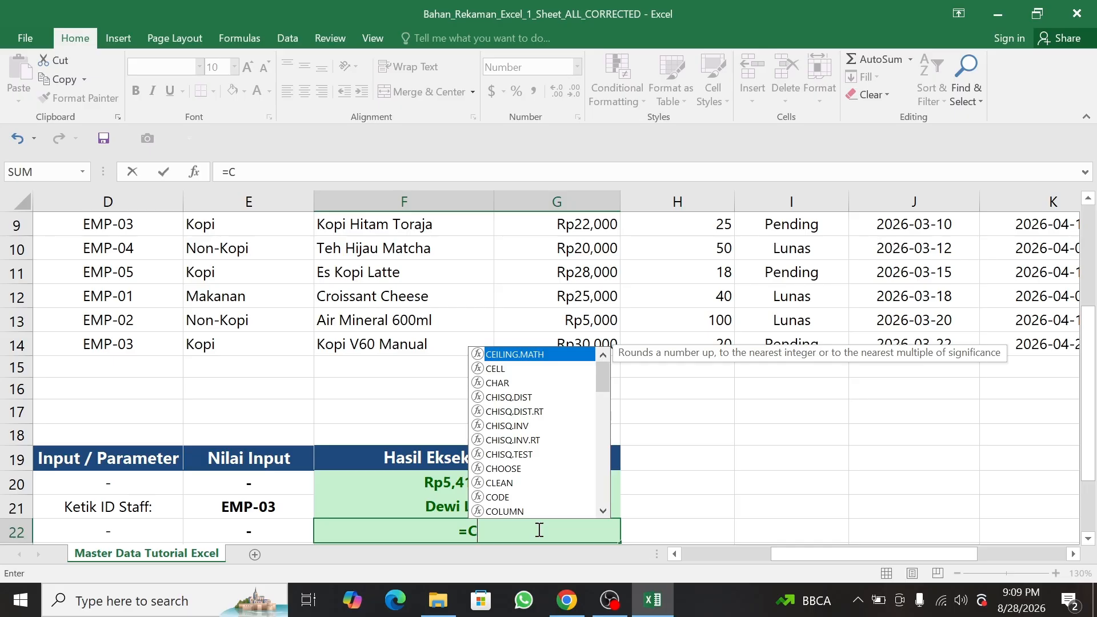
pyautogui.write('OUNTIFS(')
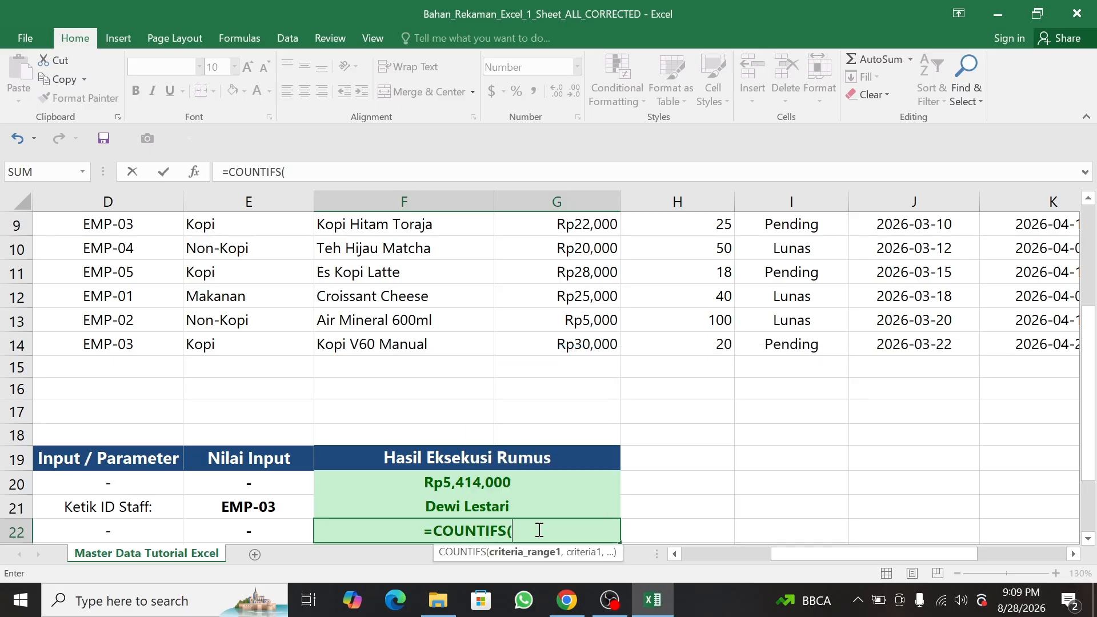
pyautogui.click(1088, 200)
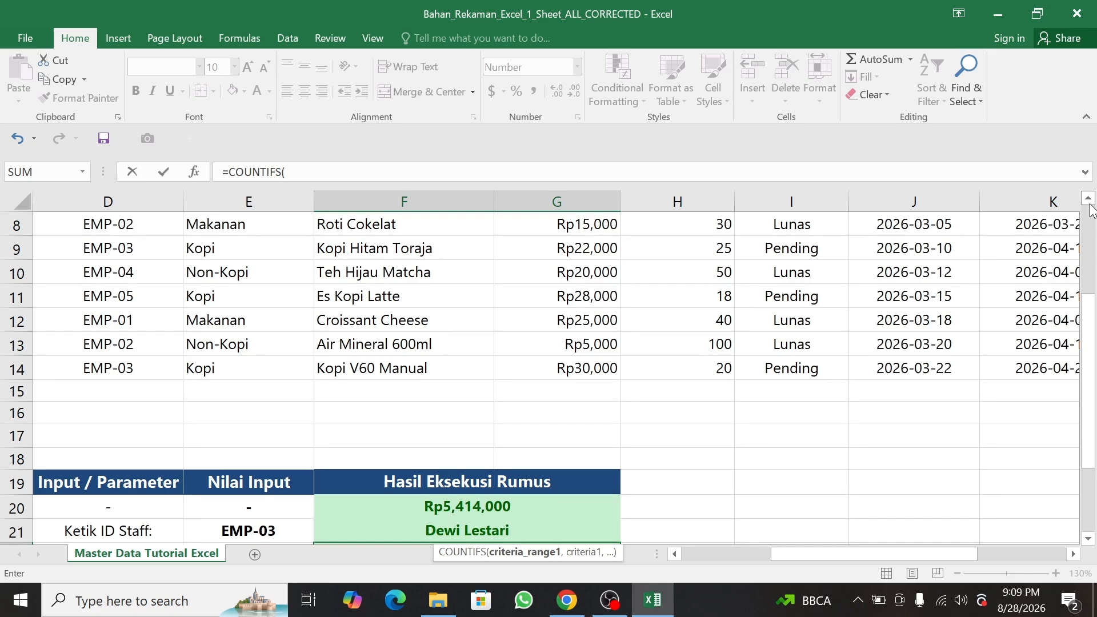
pyautogui.click(1088, 200)
pyautogui.moveTo(792, 224); pyautogui.dragTo(815, 328)
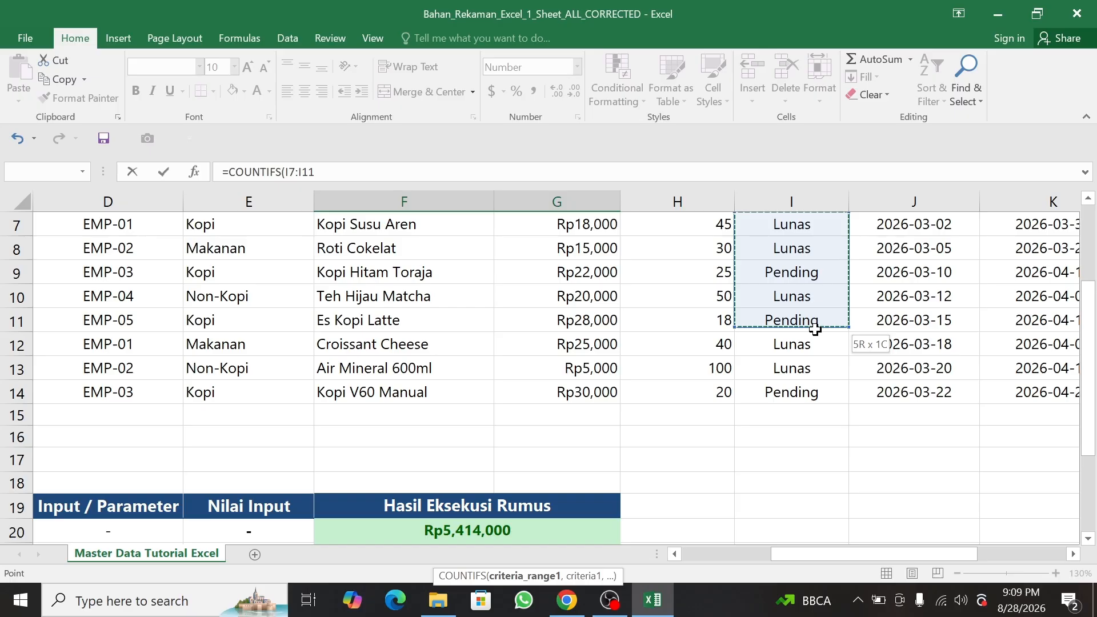
pyautogui.moveTo(815, 328); pyautogui.dragTo(817, 395)
pyautogui.write(',')
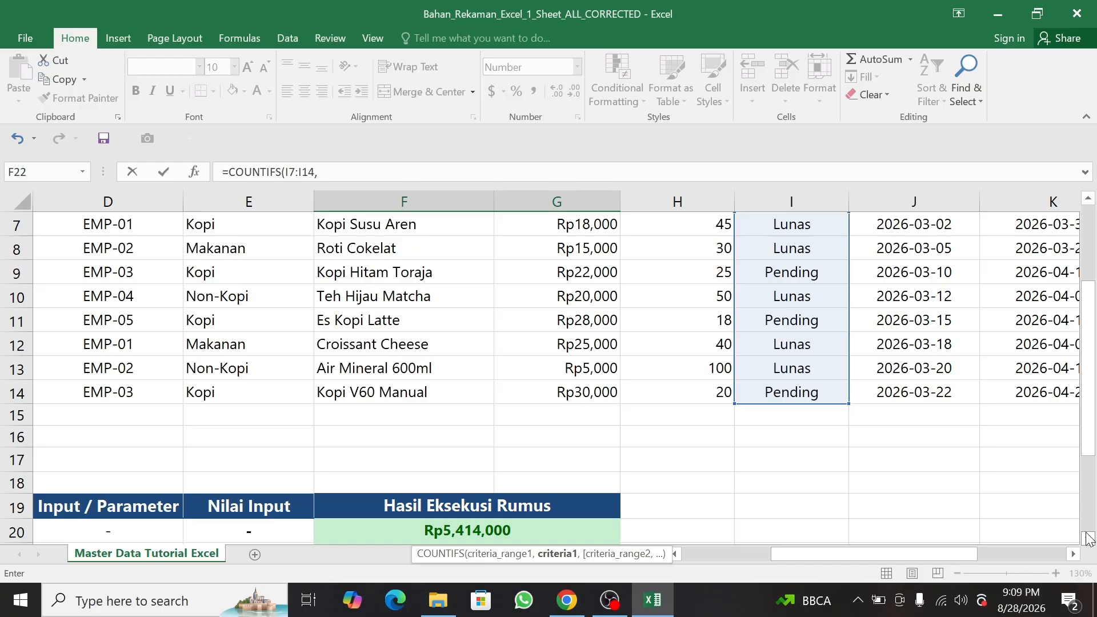
# Add "Lunas" as the criterion for the payment status range in the COUNTIFS formula
pyautogui.click(1088, 537)
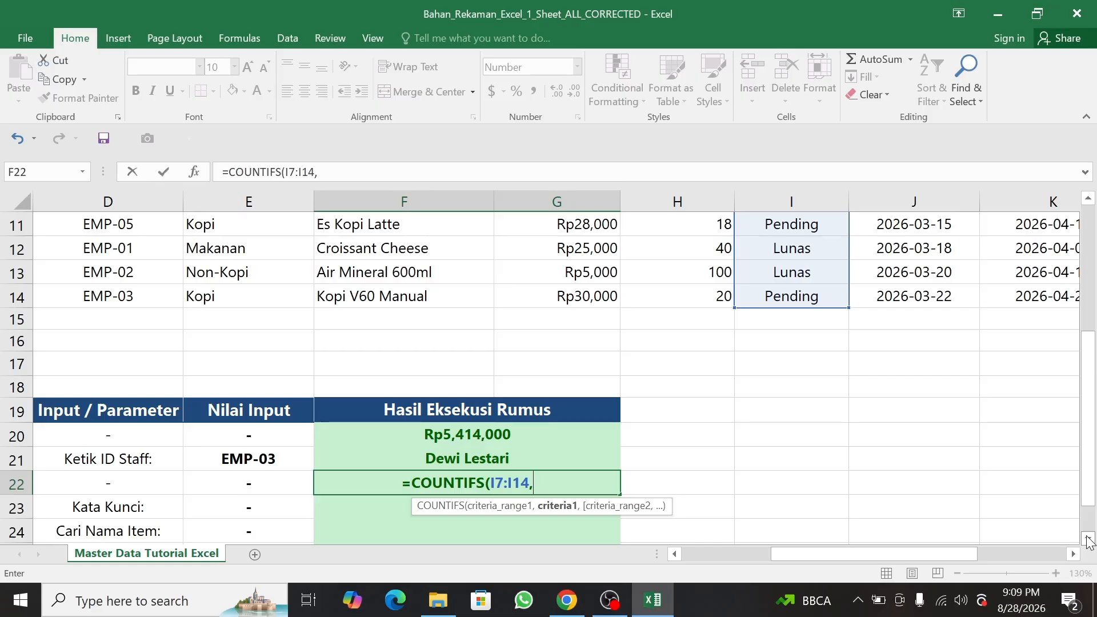
pyautogui.write('"L')
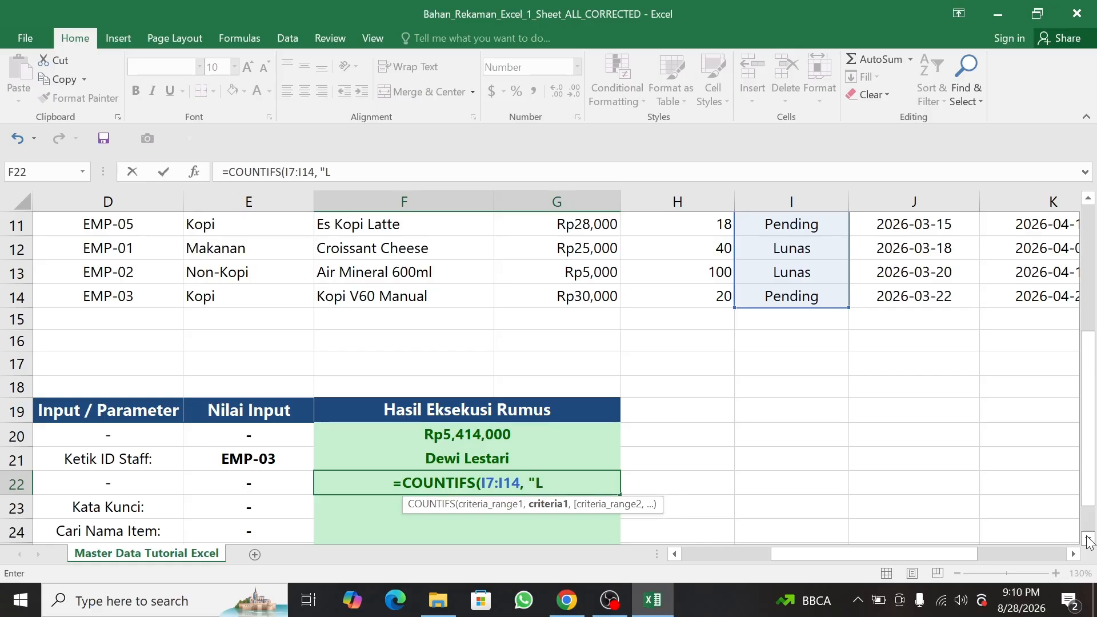
pyautogui.write('unas"')
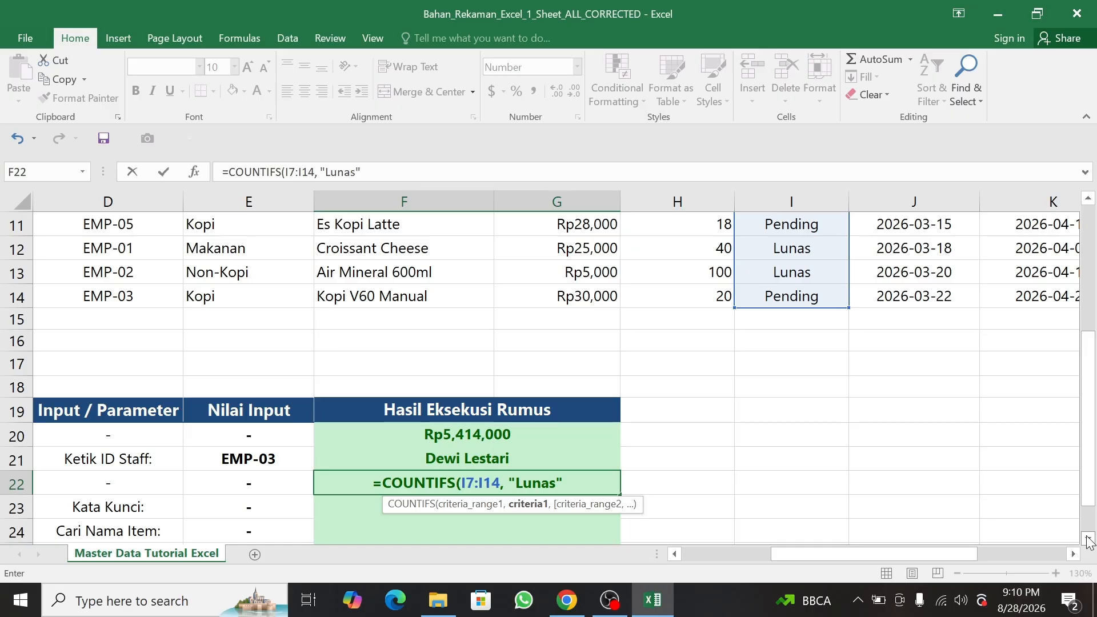
pyautogui.write(',')
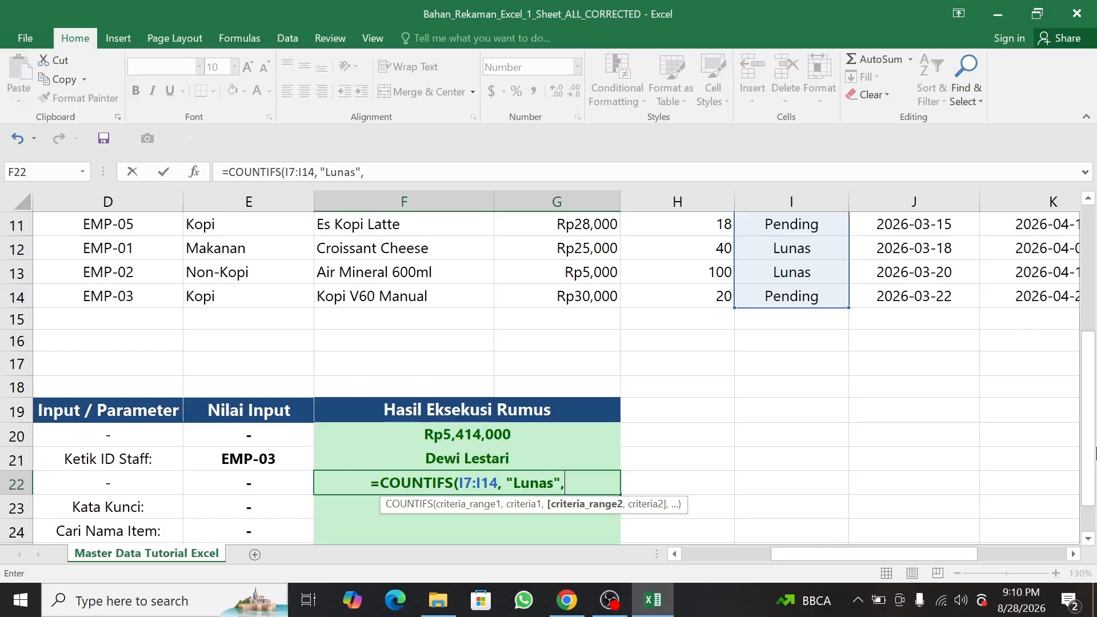
# Add the quantity-sold range H7:H14 as the second criteria range of the COUNTIFS formula
pyautogui.moveTo(1095, 454); pyautogui.dragTo(1091, 397)
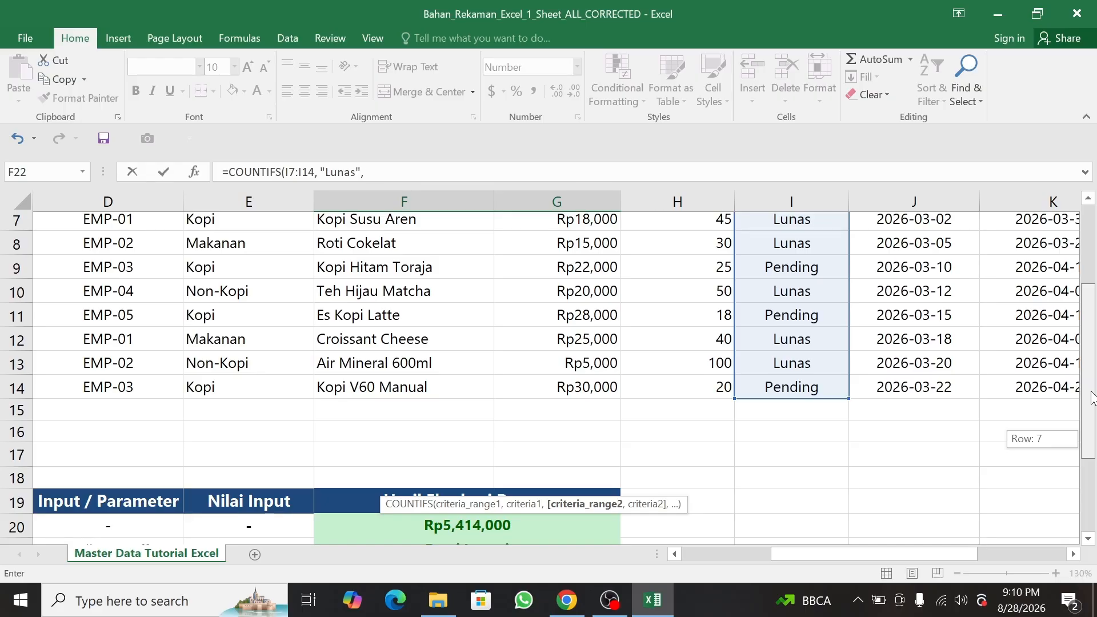
pyautogui.click(714, 227)
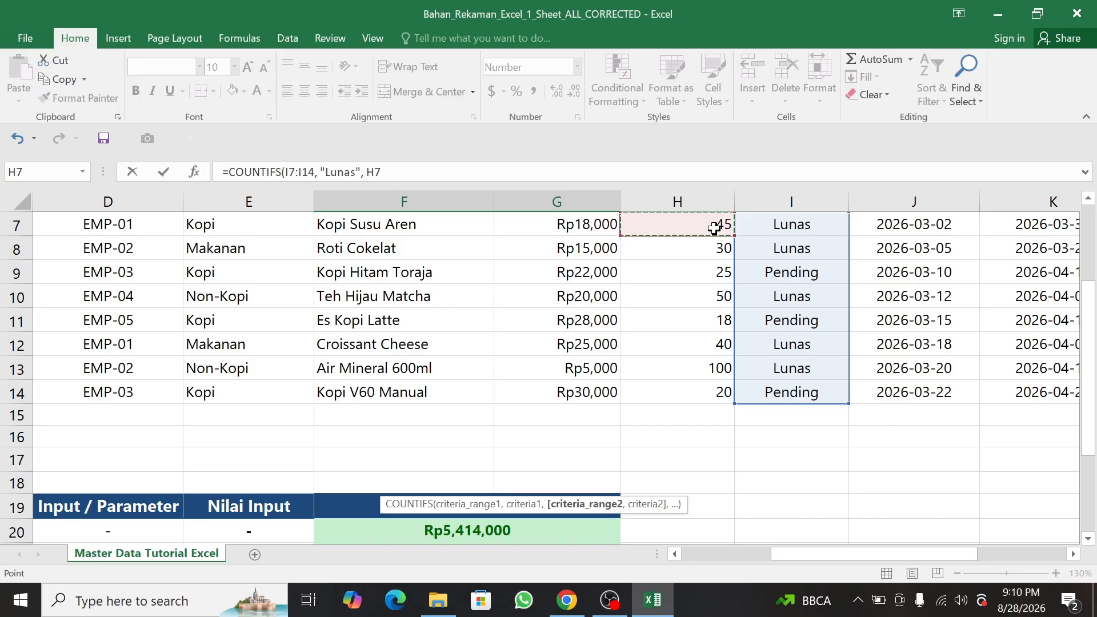
pyautogui.moveTo(715, 228); pyautogui.dragTo(714, 397)
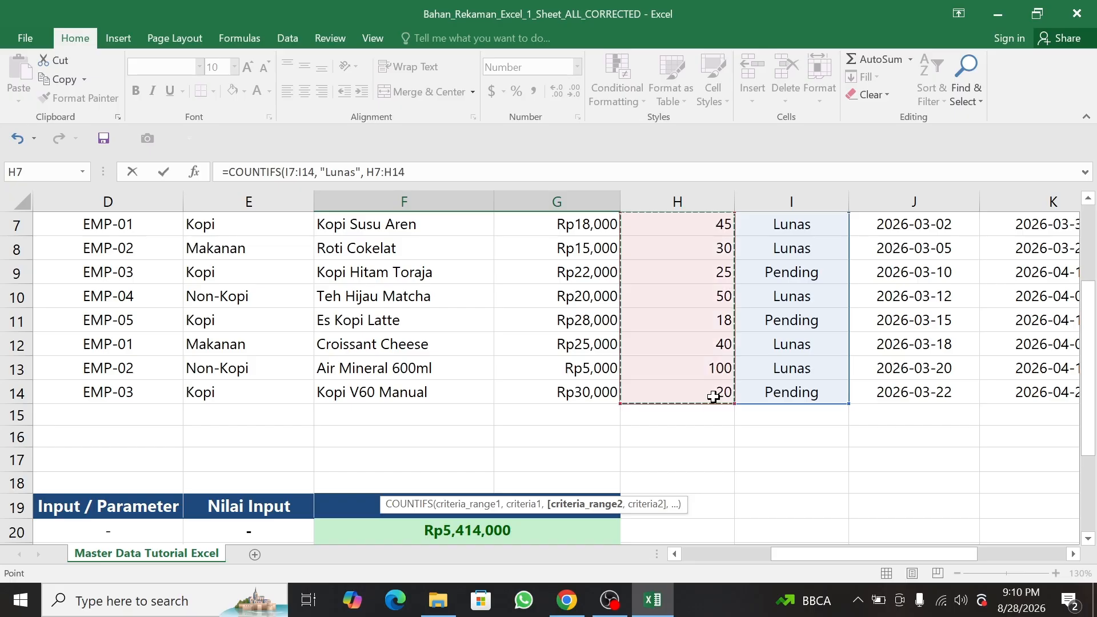
pyautogui.moveTo(1095, 341); pyautogui.dragTo(1094, 341)
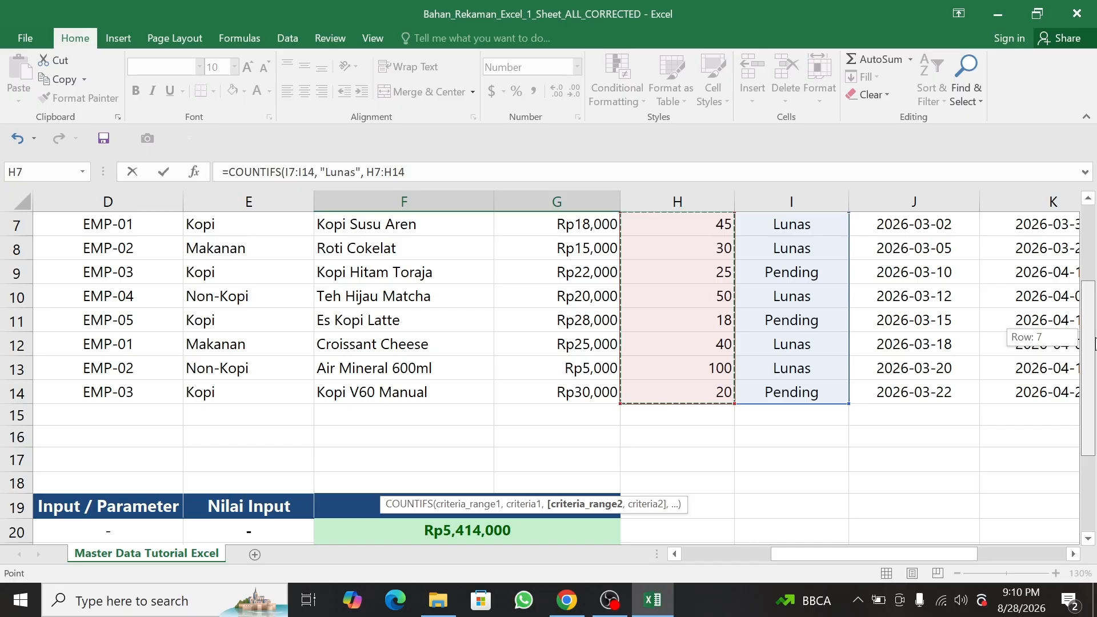
pyautogui.moveTo(1095, 342); pyautogui.dragTo(1094, 405)
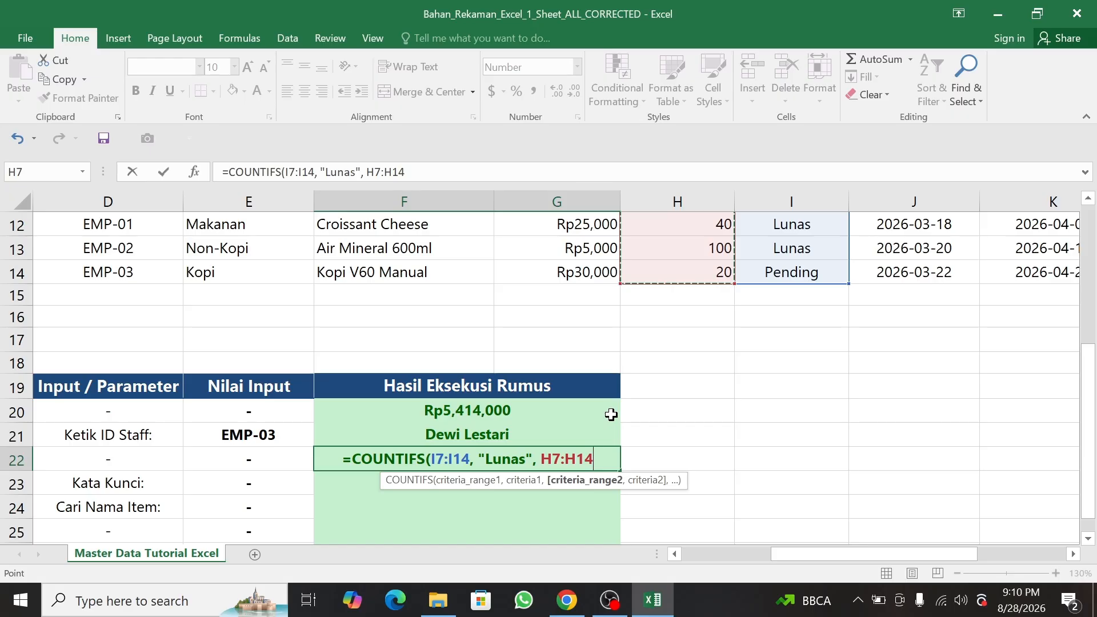
pyautogui.write(',')
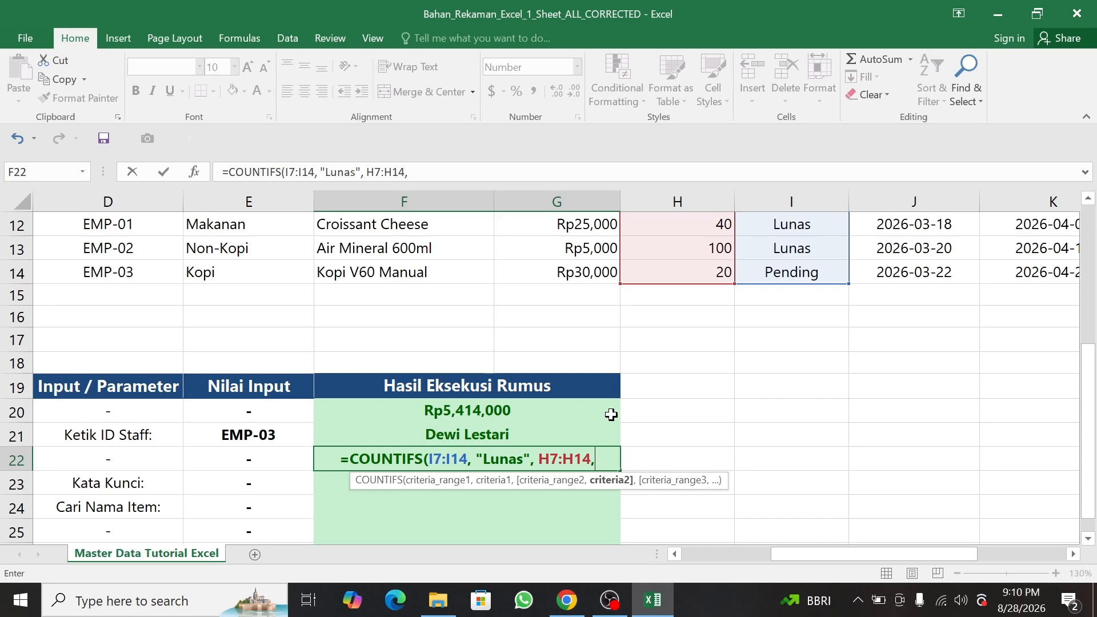
# Set ">30" as the criterion for the quantity range and complete the F22 formula
pyautogui.write(' "')
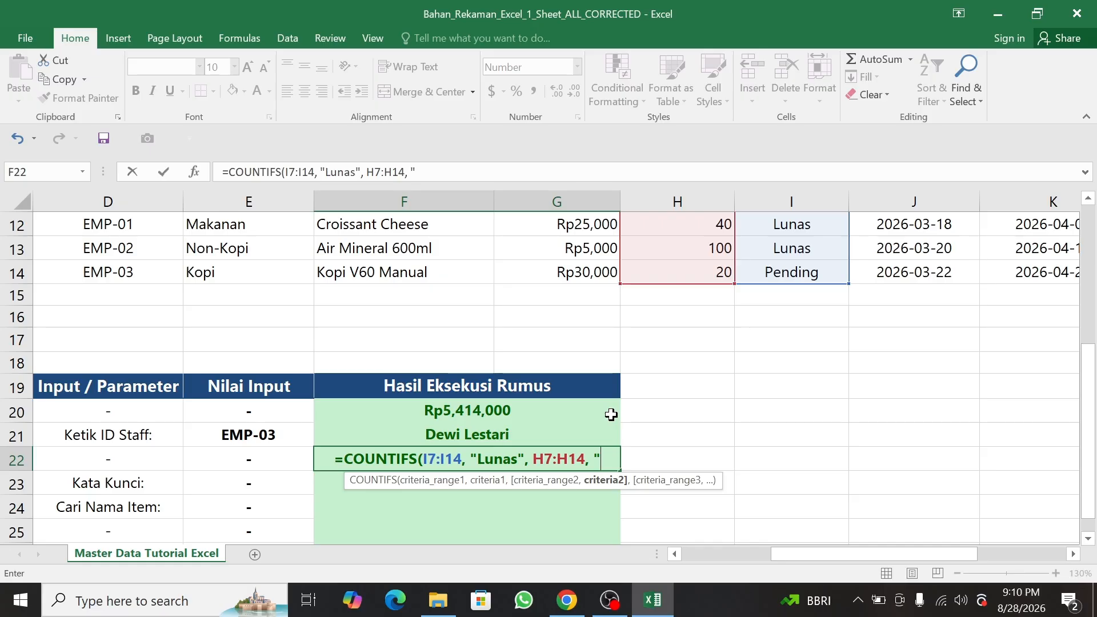
pyautogui.write('>')
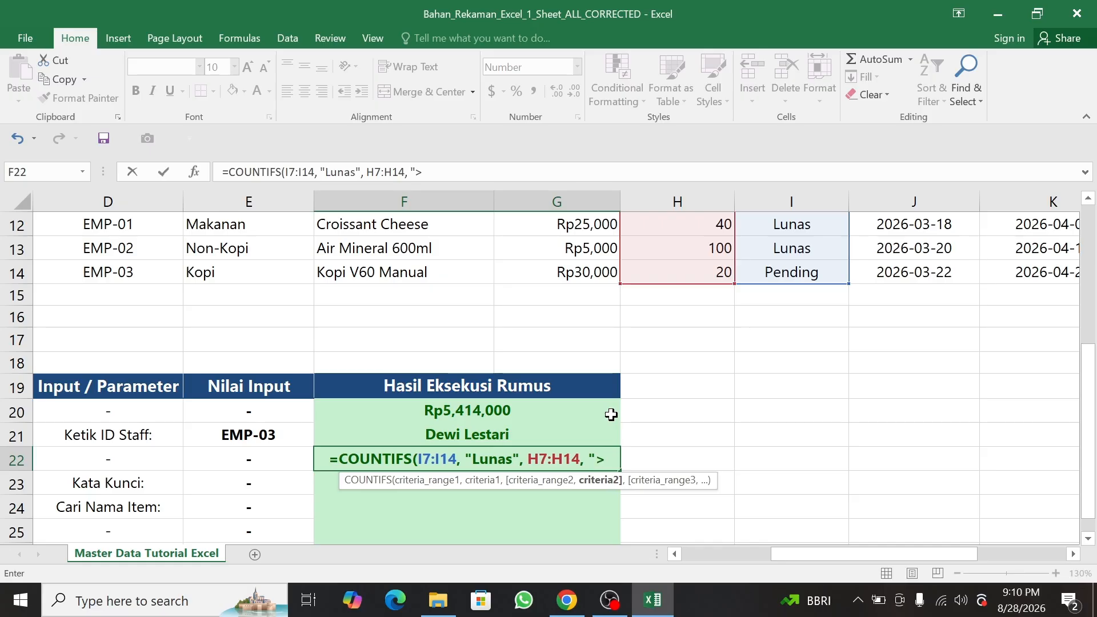
pyautogui.write('30"')
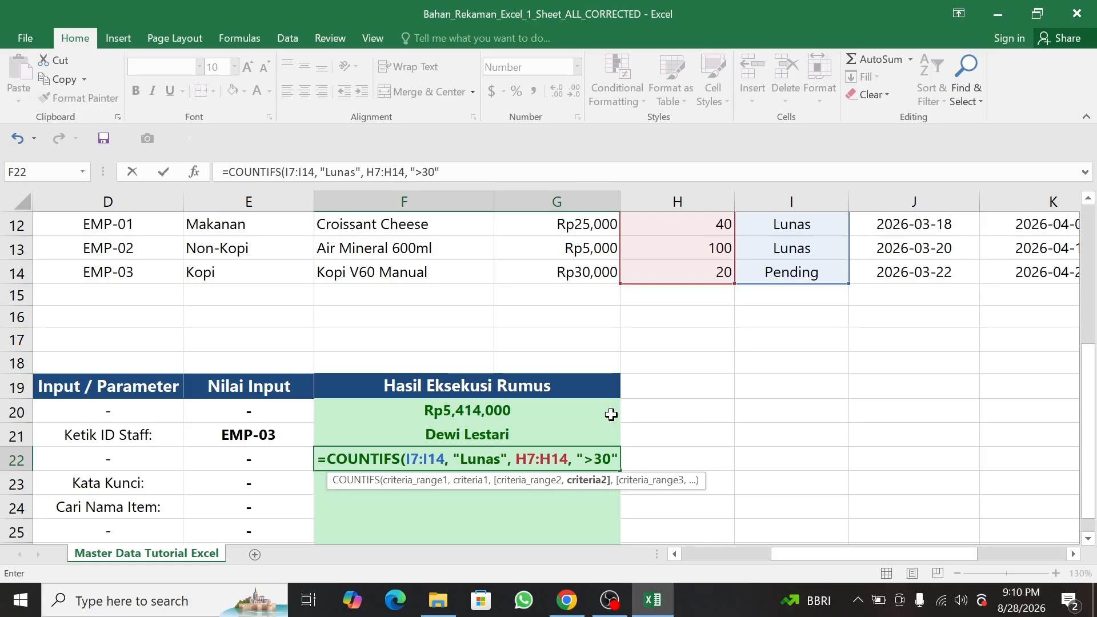
pyautogui.press('Return')
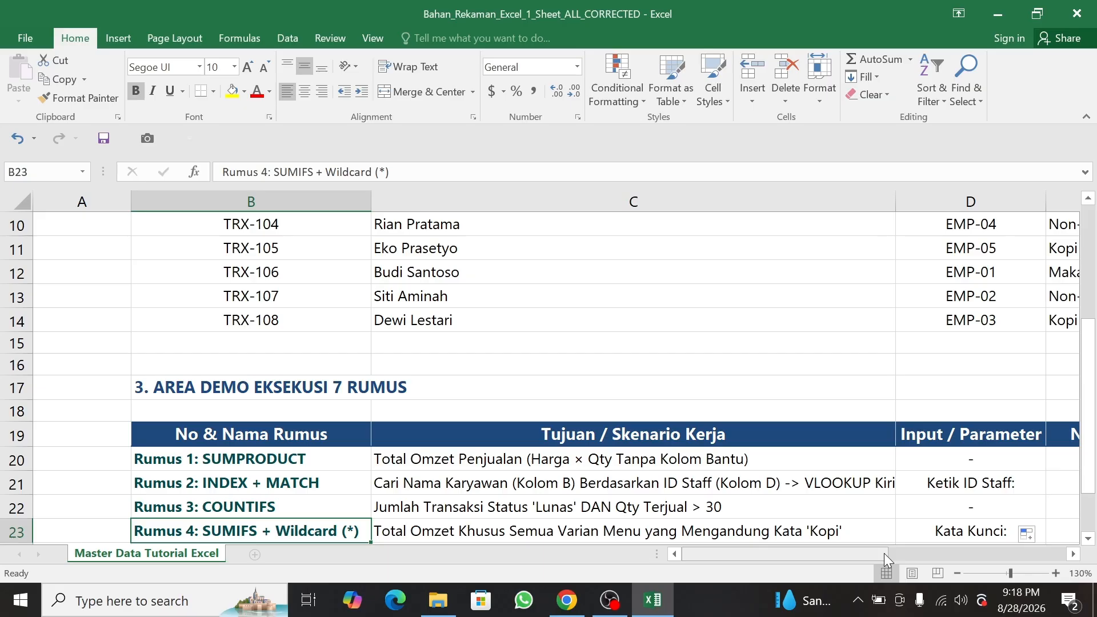
# Enter Kopi as the keyword input value for the SUMIFS + Wildcard row in E23
pyautogui.moveTo(883, 553); pyautogui.dragTo(913, 553)
pyautogui.click(1020, 534)
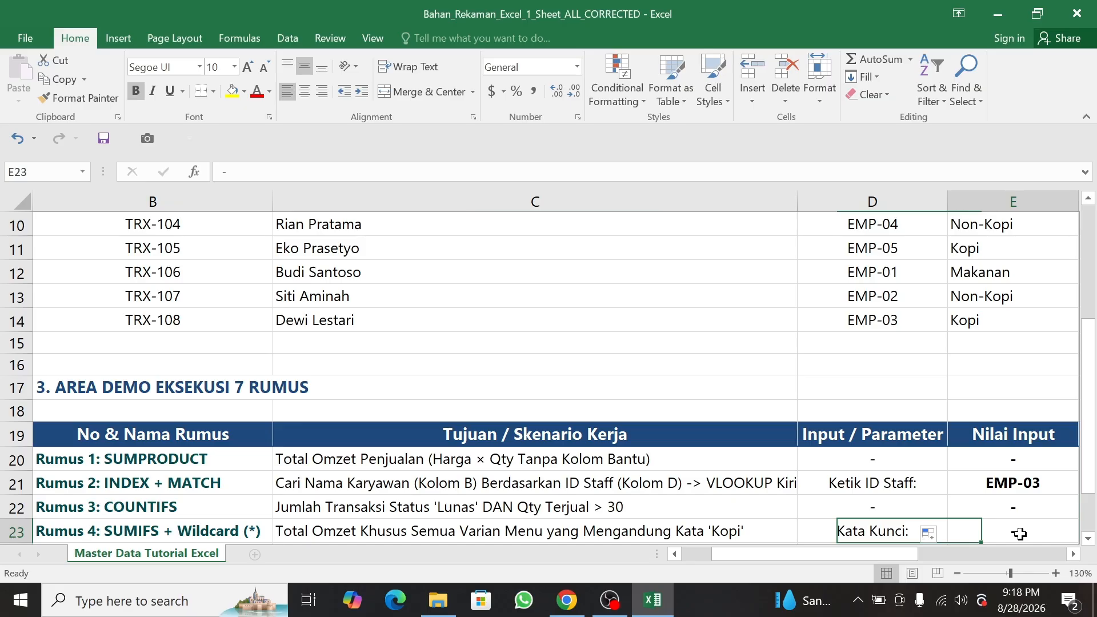
pyautogui.write('Kopi')
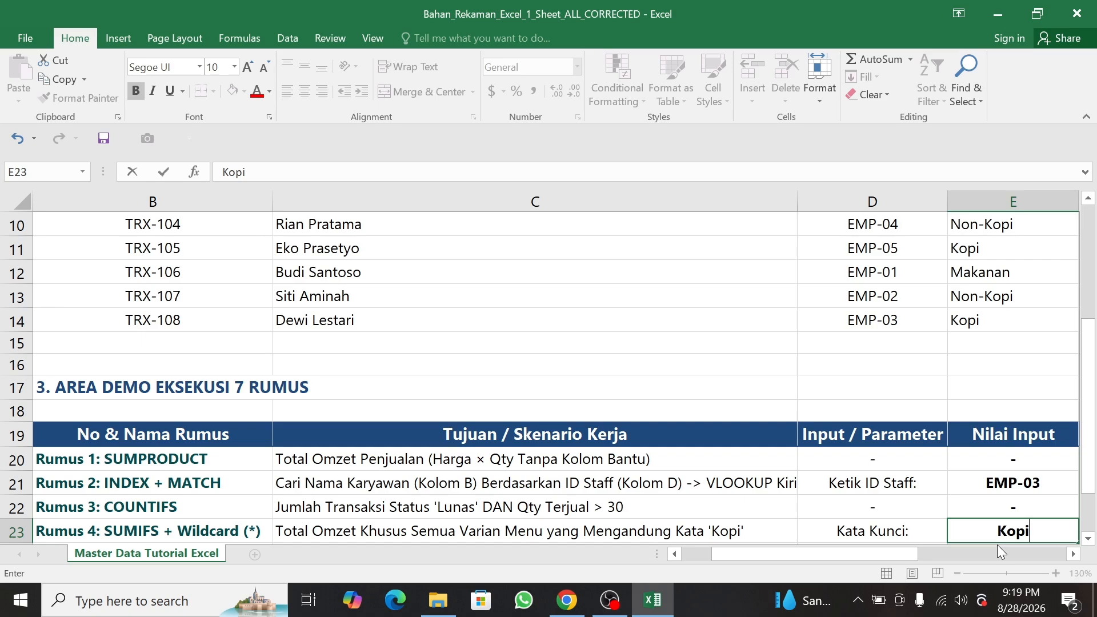
# Begin a SUMIFS formula in F23 with the unit price range G7:G14 as its sum range
pyautogui.hscroll(2, 569, 530)
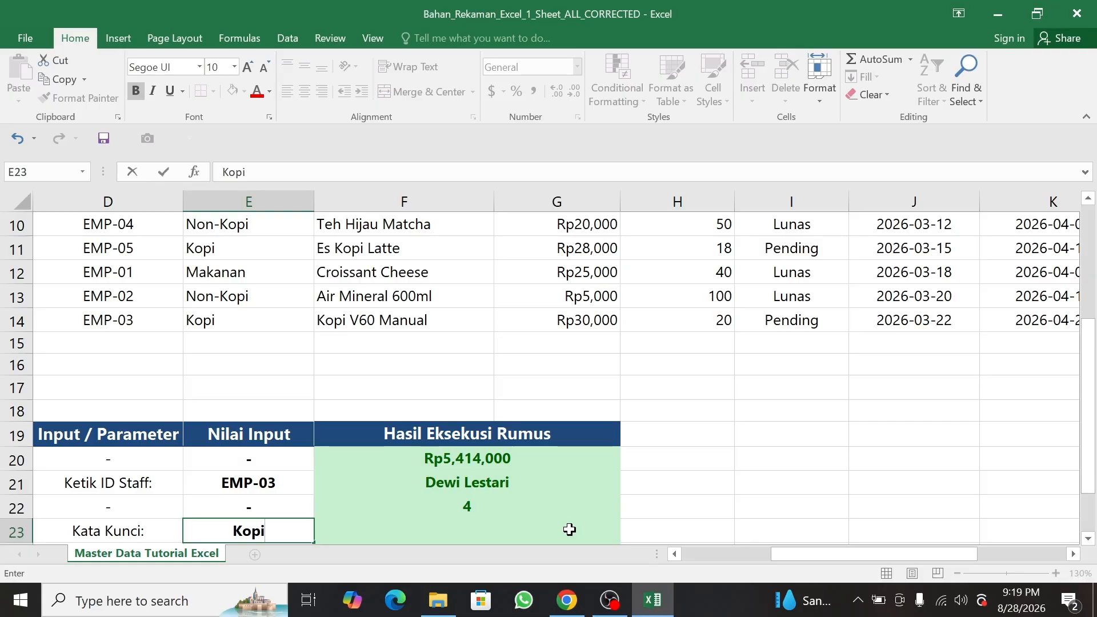
pyautogui.click(570, 529)
pyautogui.write('=')
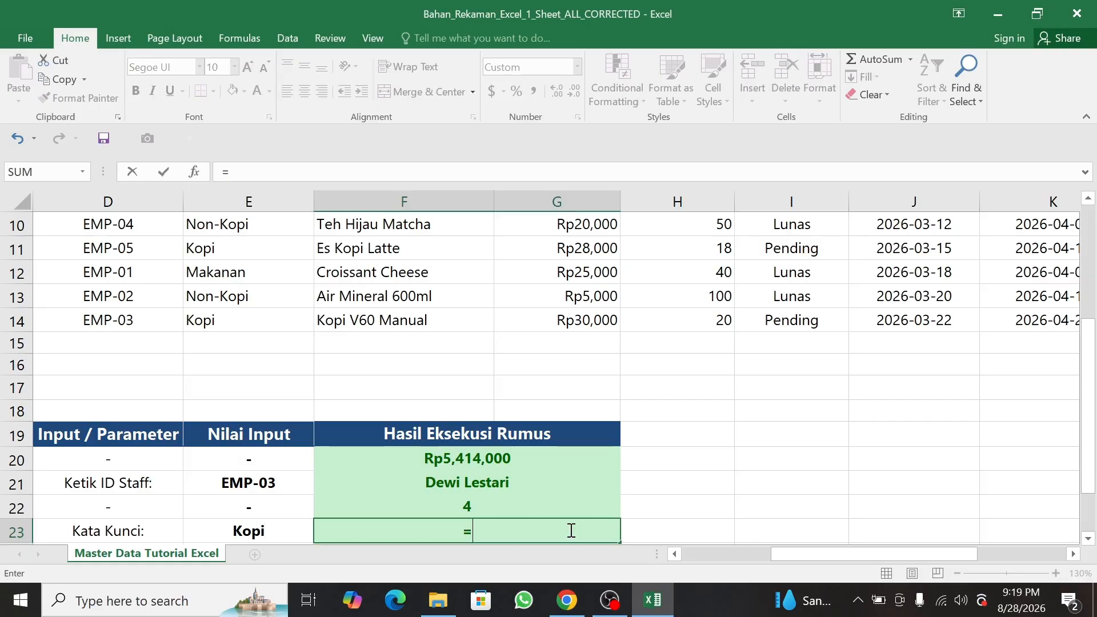
pyautogui.write('s')
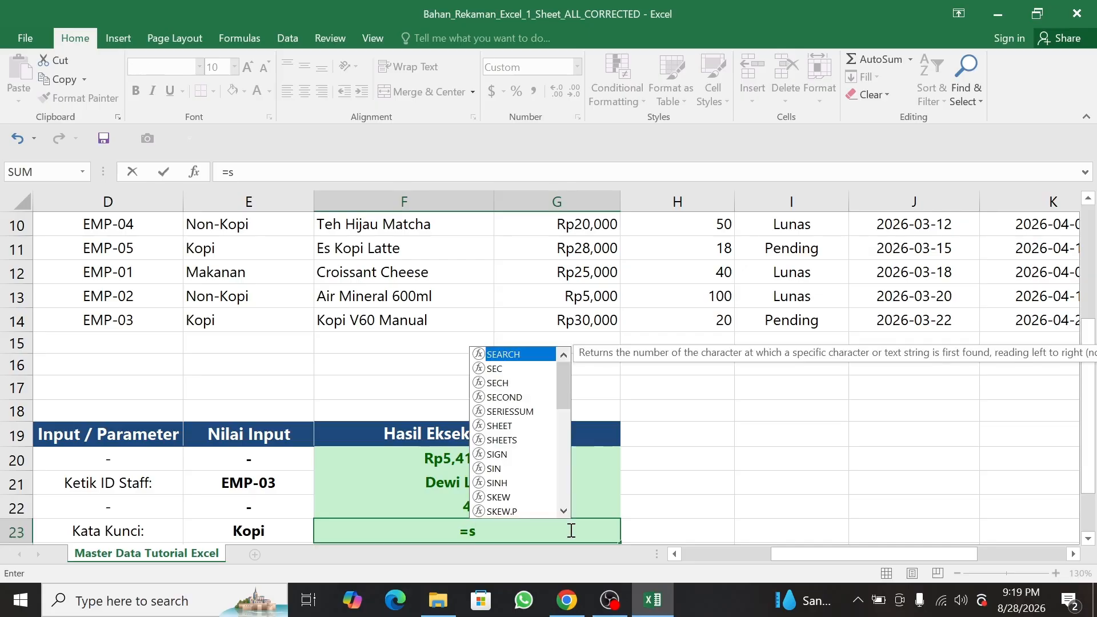
pyautogui.write('umifs(')
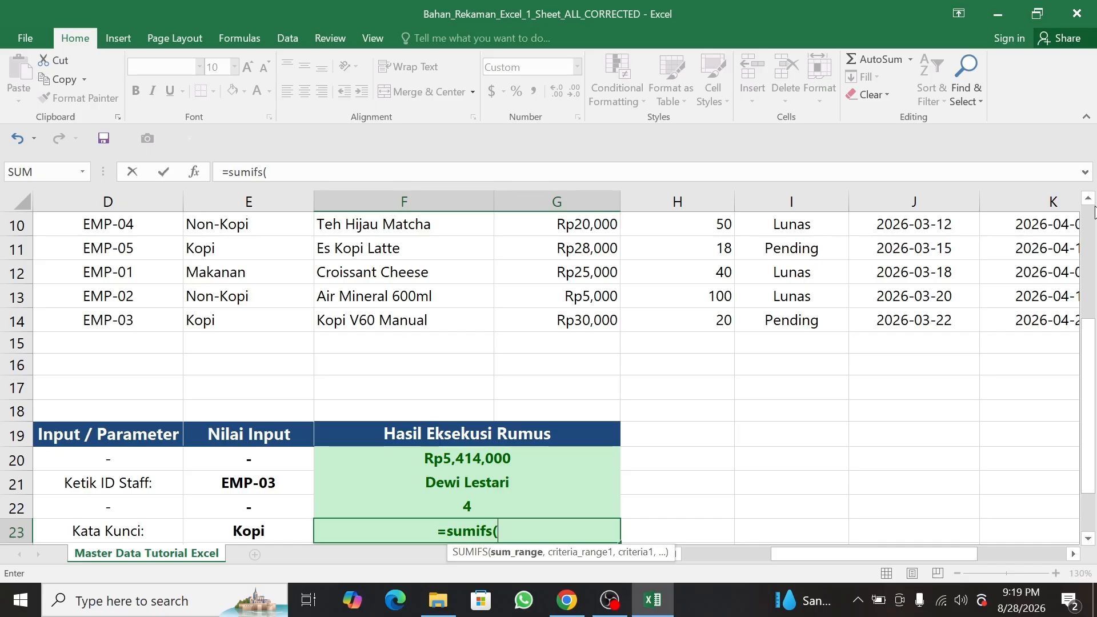
pyautogui.scroll(1, 1094, 211)
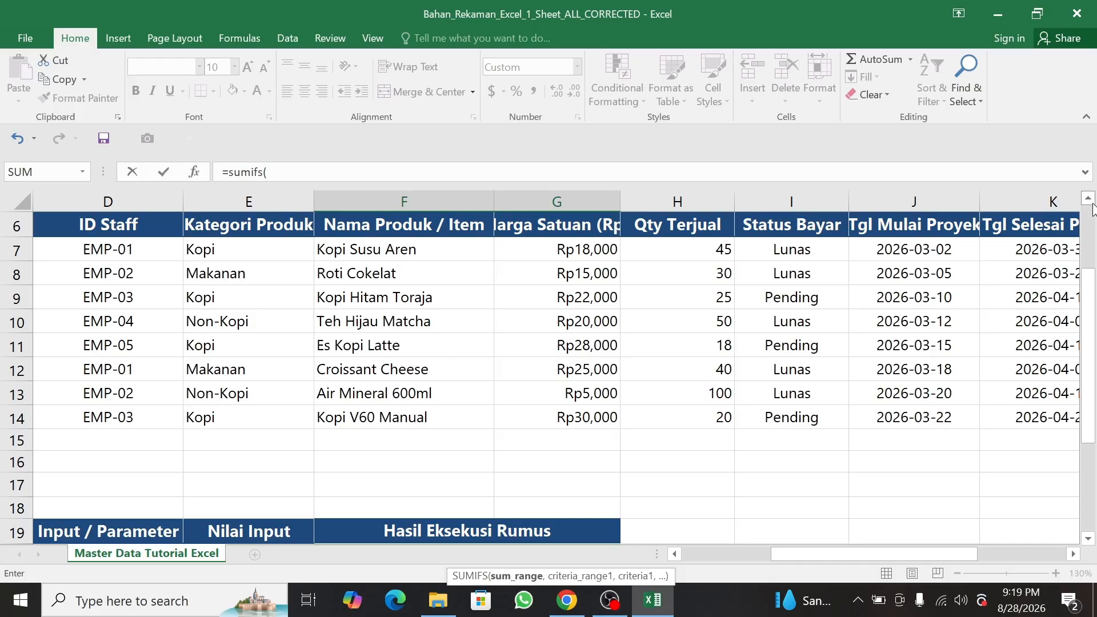
pyautogui.scroll(-1, 603, 223)
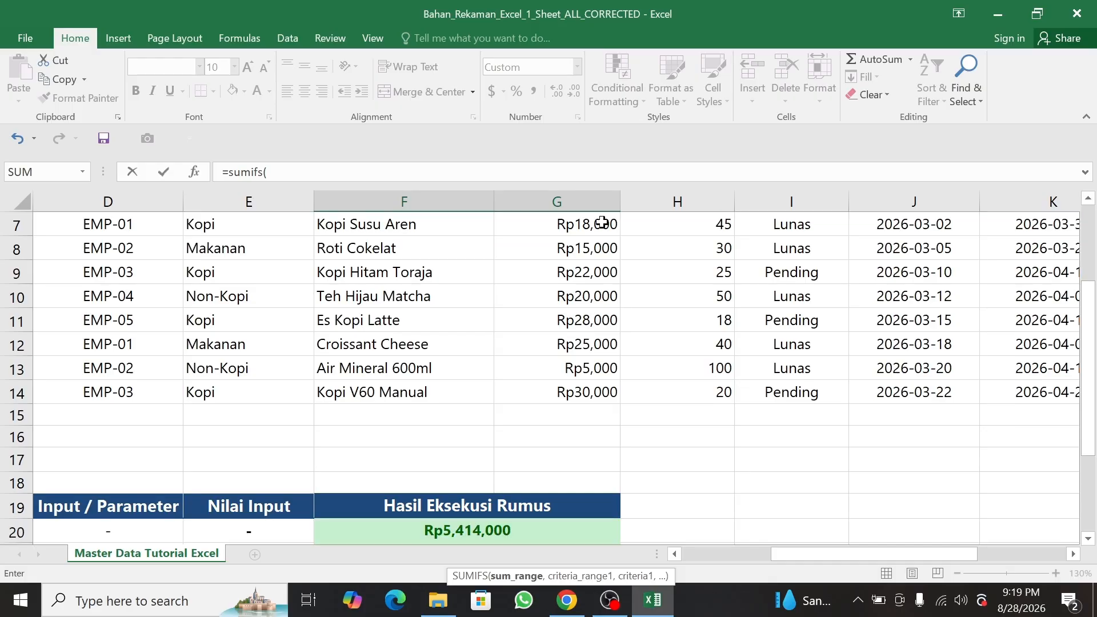
pyautogui.moveTo(602, 223); pyautogui.dragTo(594, 392)
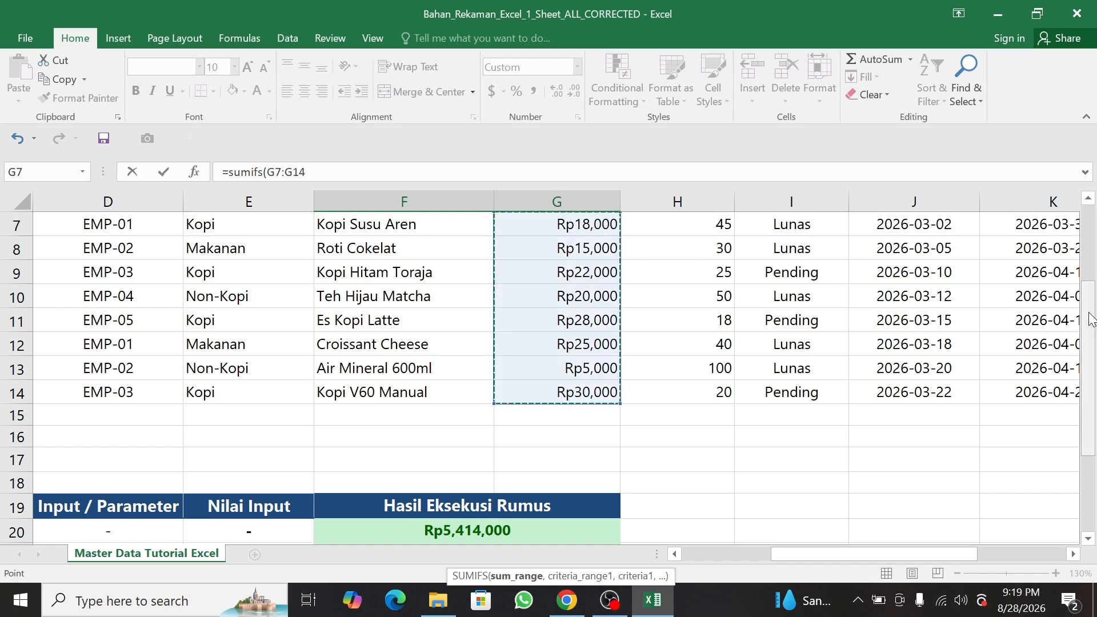
pyautogui.scroll(-2, 1091, 320)
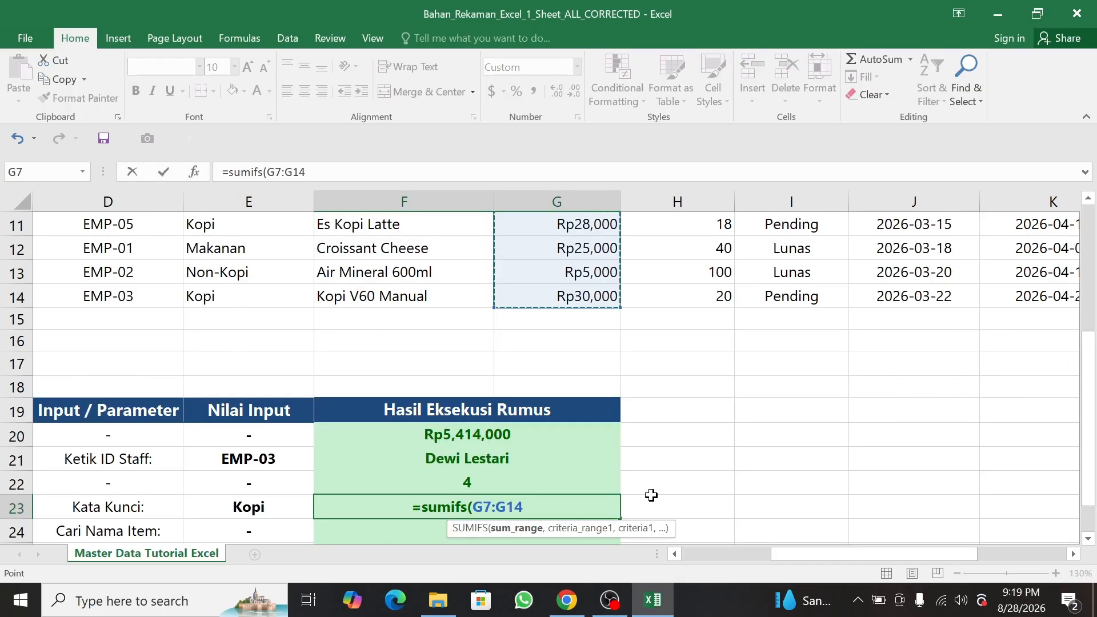
pyautogui.write(',')
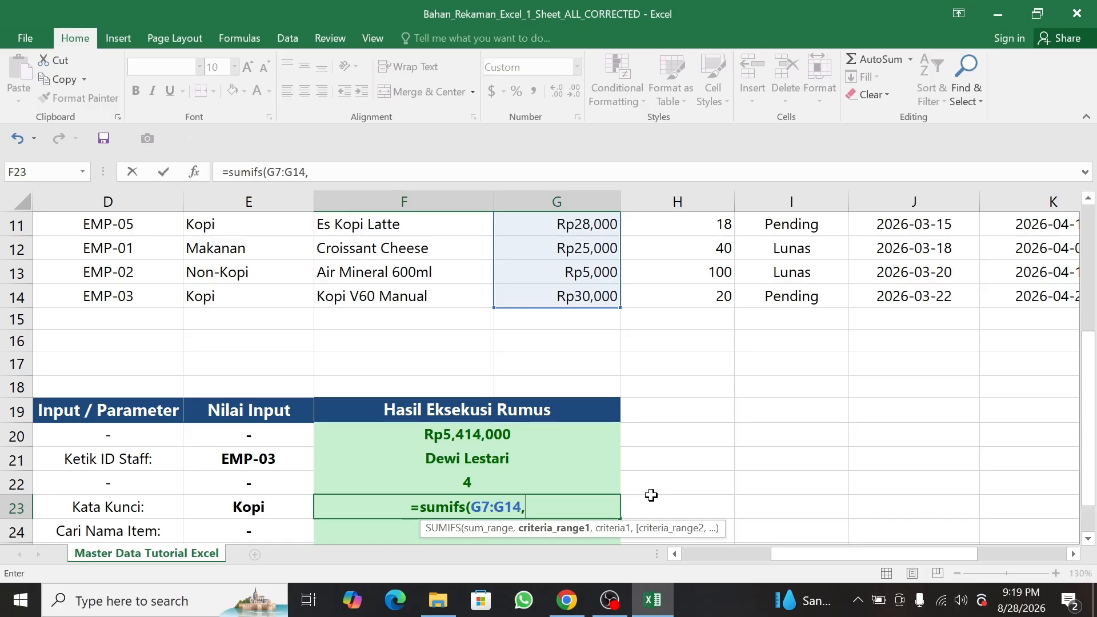
# Add the product name range F7:F14 as the first criteria range of the SUMIFS formula
pyautogui.click(1089, 199)
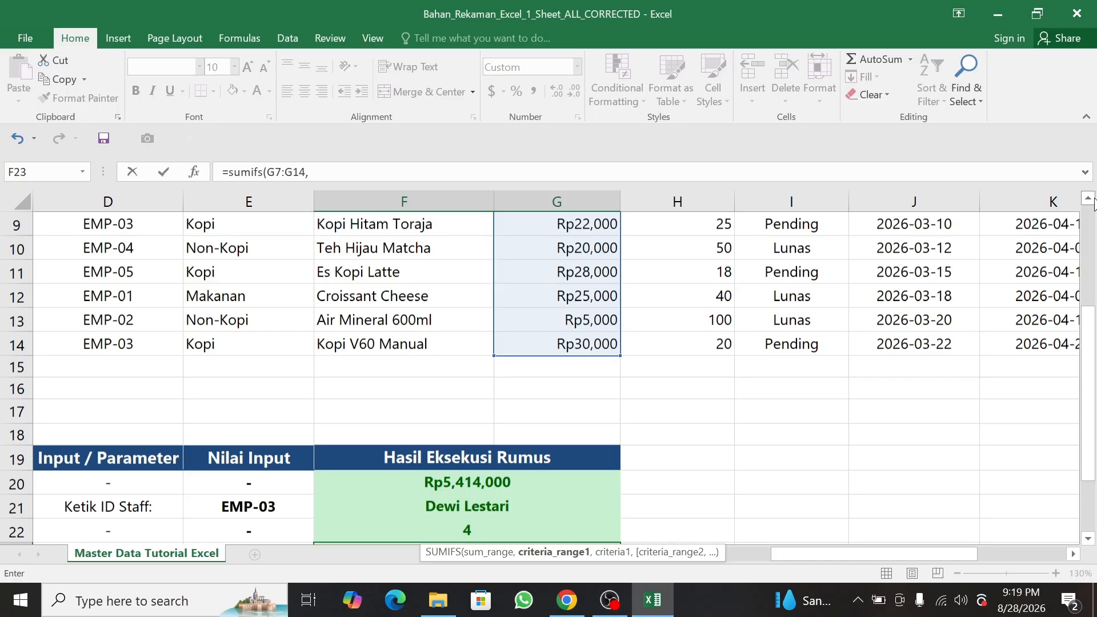
pyautogui.click(1088, 199)
pyautogui.click(400, 224)
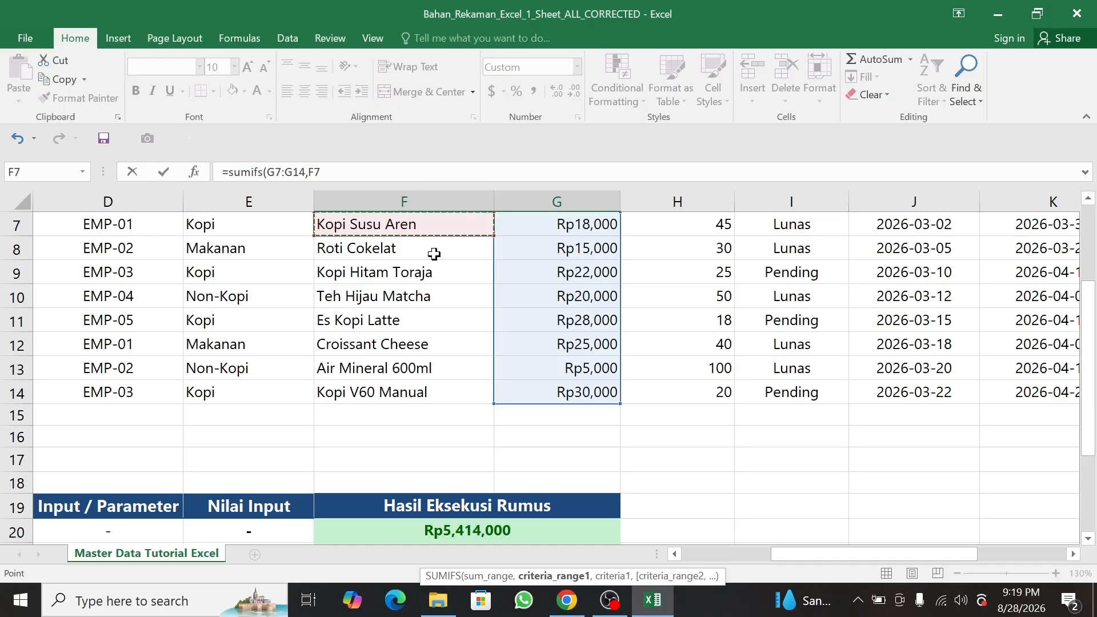
pyautogui.moveTo(434, 254); pyautogui.dragTo(403, 392)
pyautogui.click(1088, 539)
pyautogui.click(1088, 539)
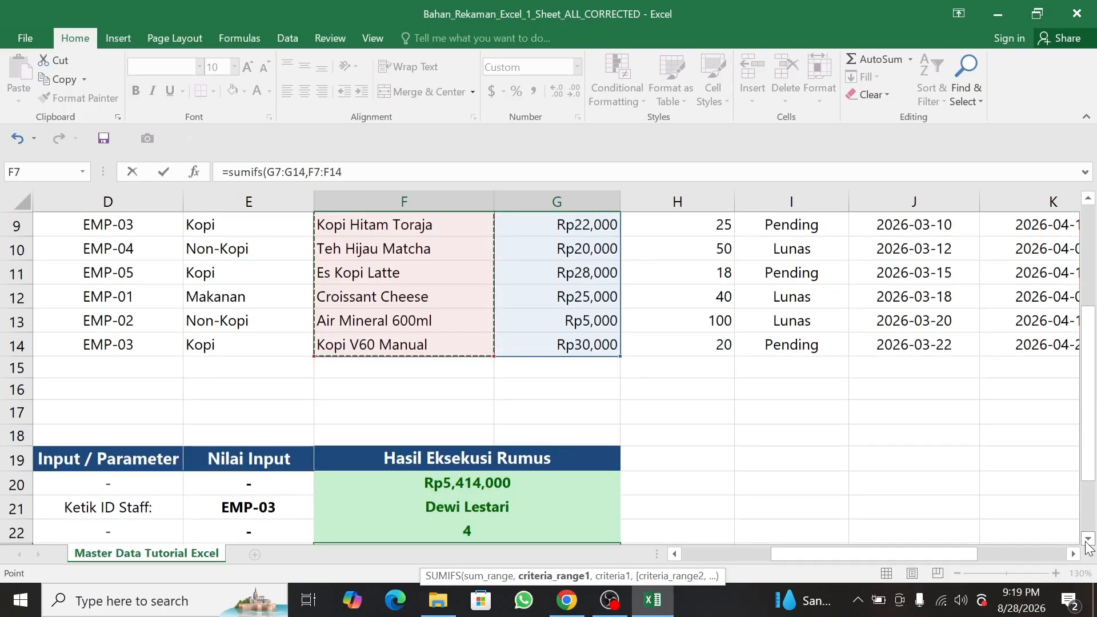
pyautogui.click(1087, 540)
pyautogui.click(1088, 540)
pyautogui.write(',')
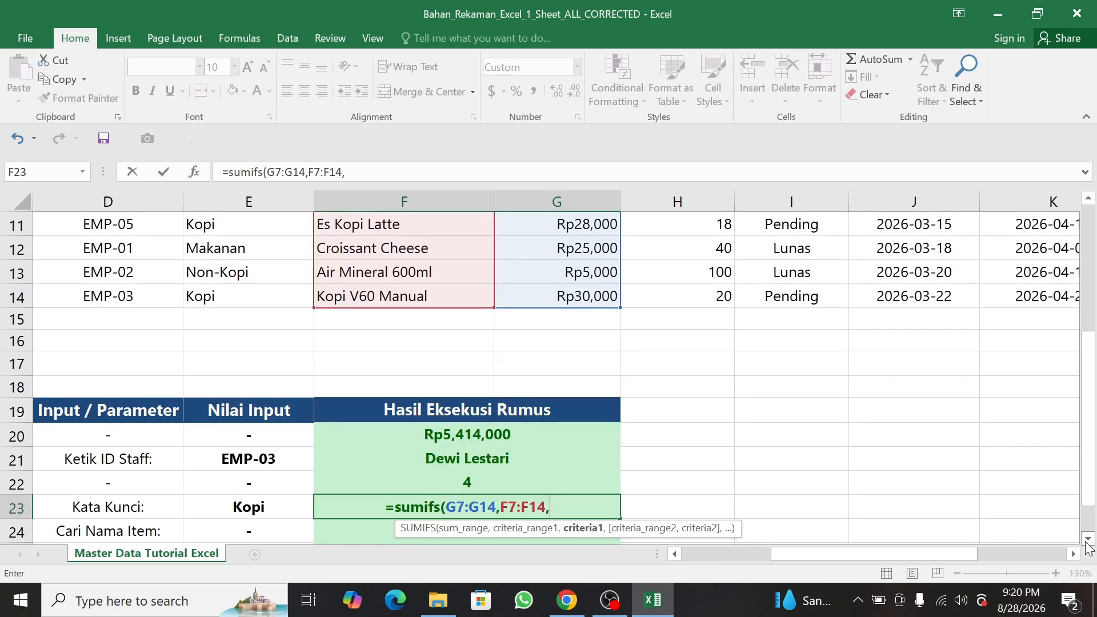
# Set "*"&E23&"*" as the wildcard criterion for the product name range and complete the F23 formula
pyautogui.write('"')
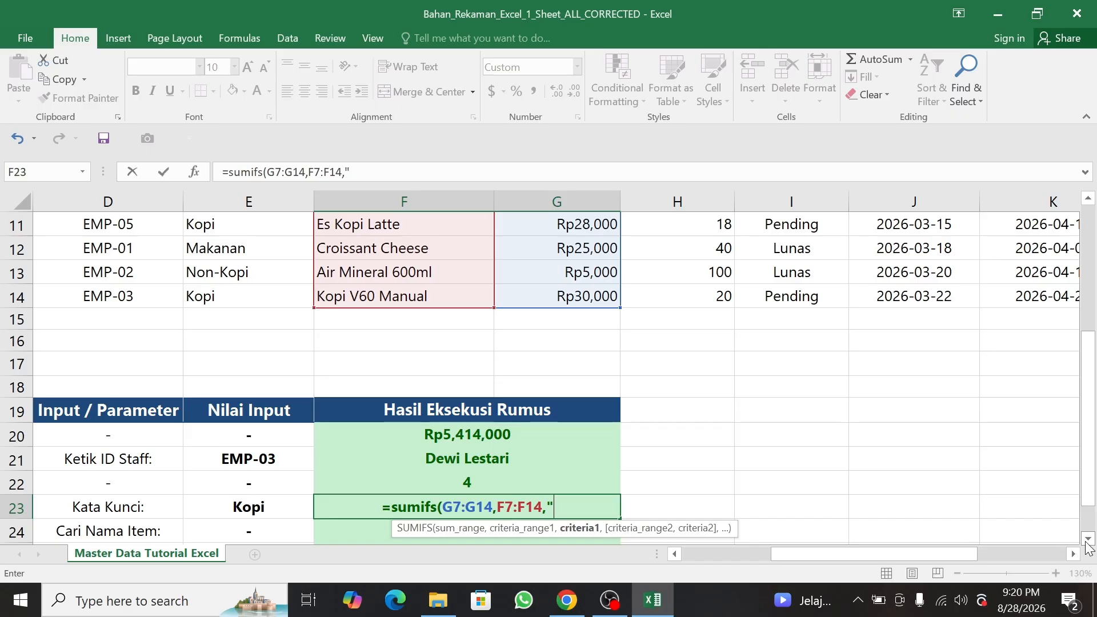
pyautogui.write('*"')
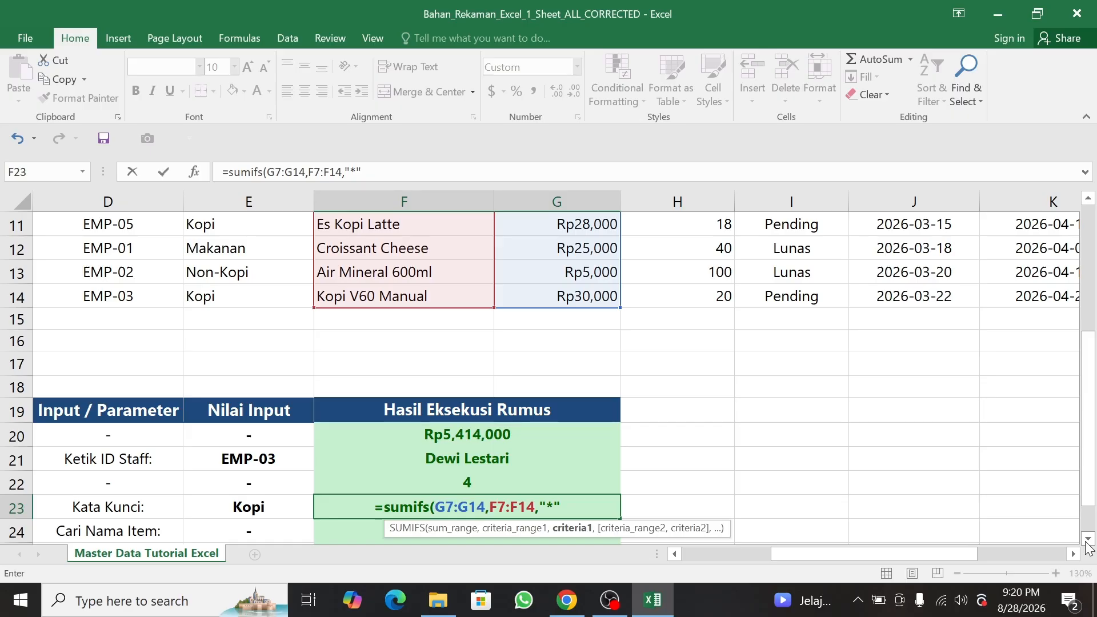
pyautogui.write('&')
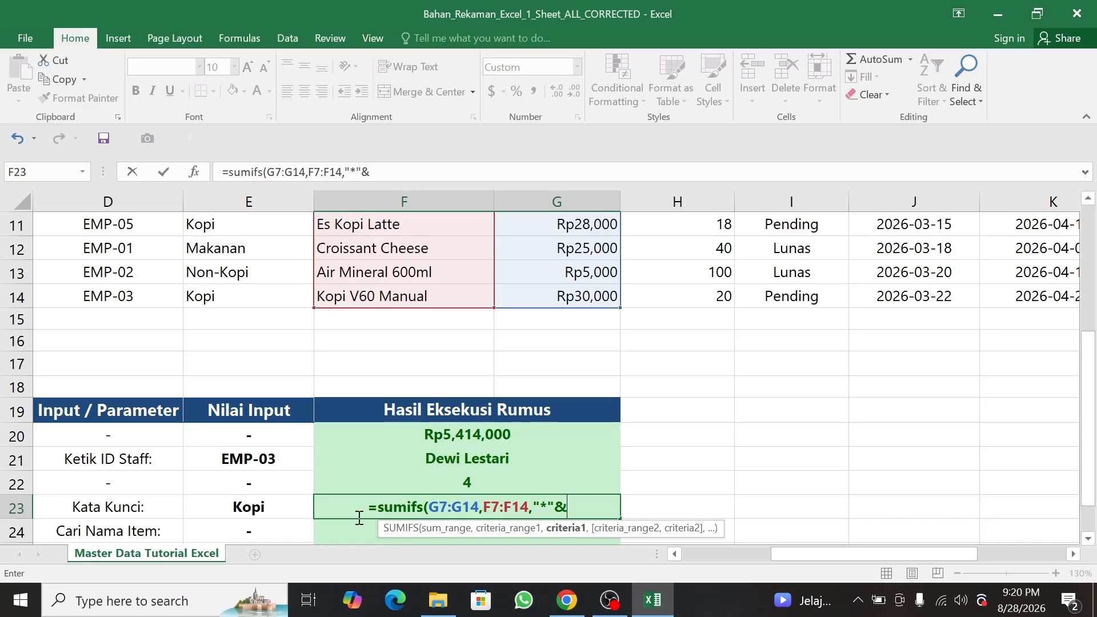
pyautogui.click(255, 508)
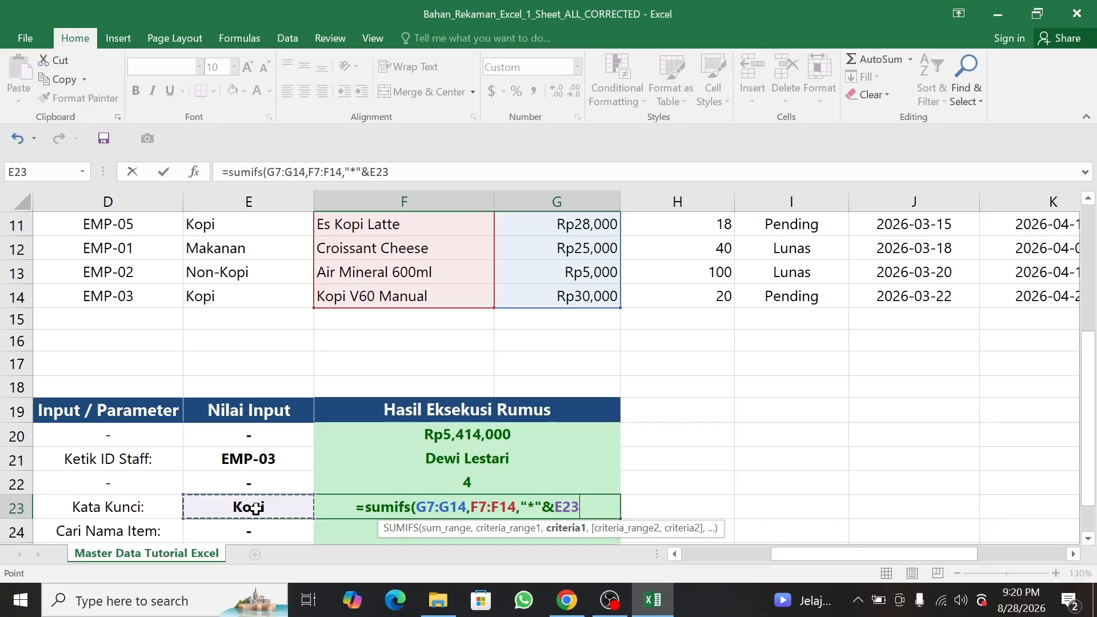
pyautogui.write('&')
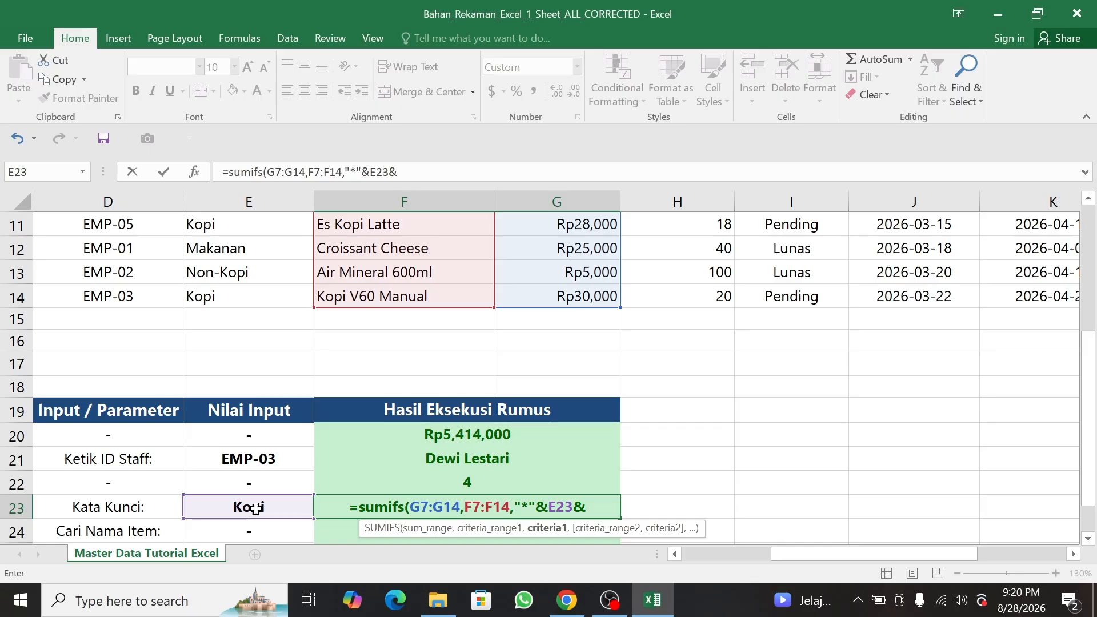
pyautogui.write('"*"')
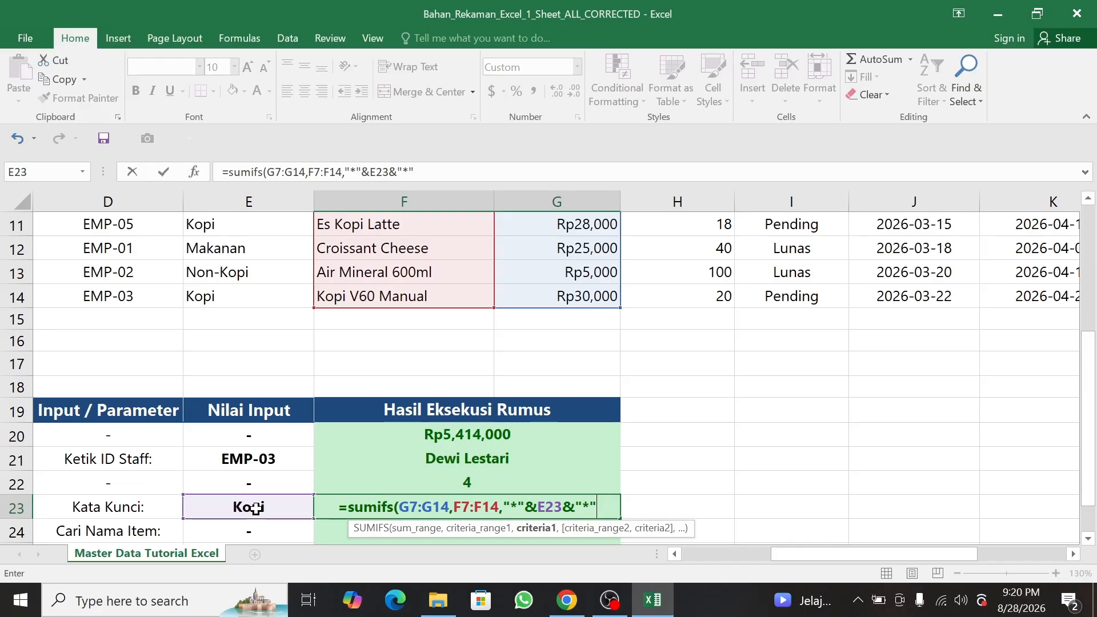
pyautogui.write(')')
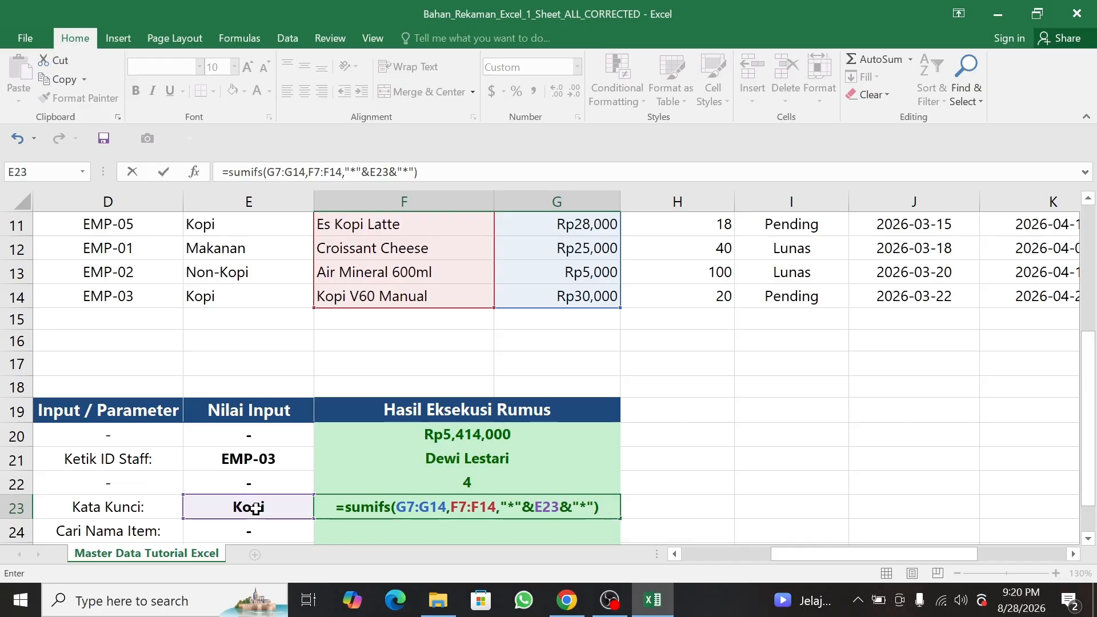
pyautogui.press('Return')
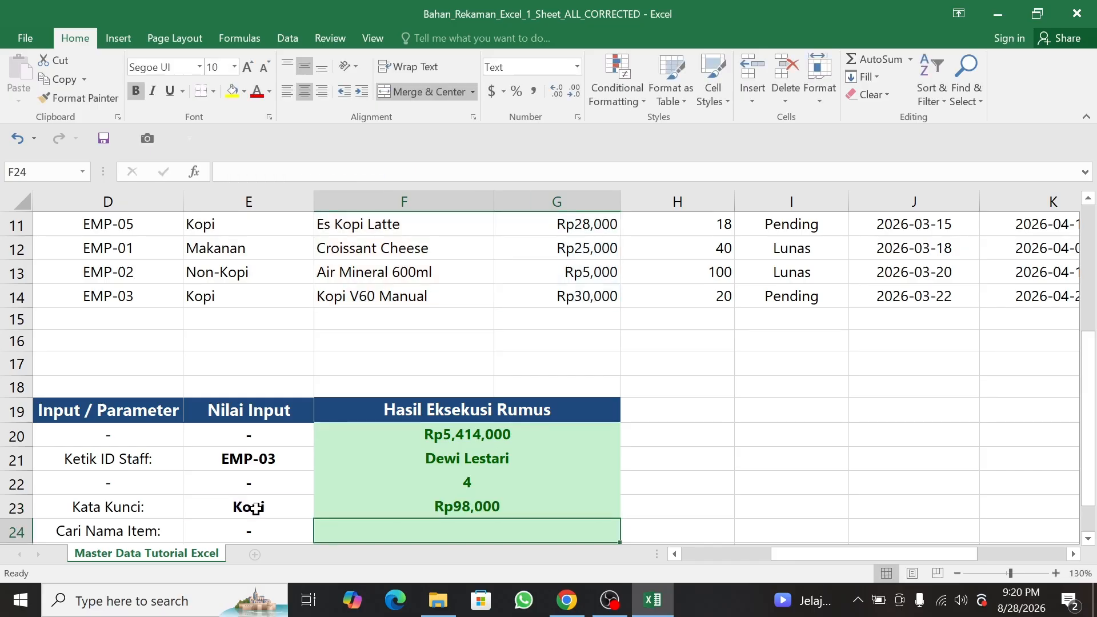
# Enter Kopi Susu Mantap as the item name to look up for the IFERROR + VLOOKUP row in E24
pyautogui.moveTo(791, 552); pyautogui.dragTo(790, 552)
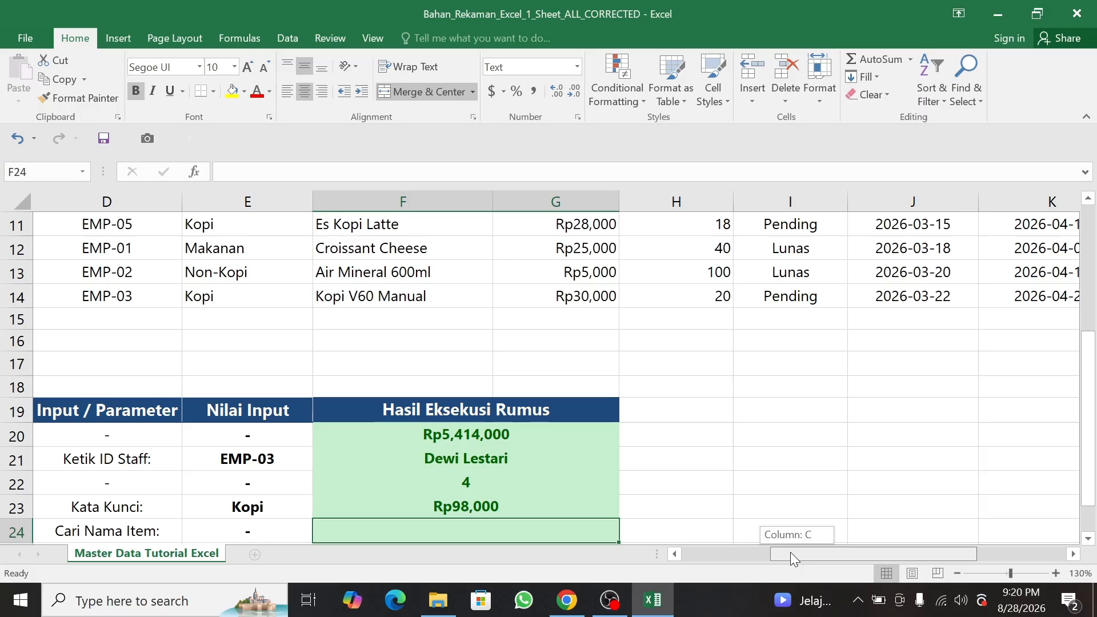
pyautogui.moveTo(790, 552); pyautogui.dragTo(766, 554)
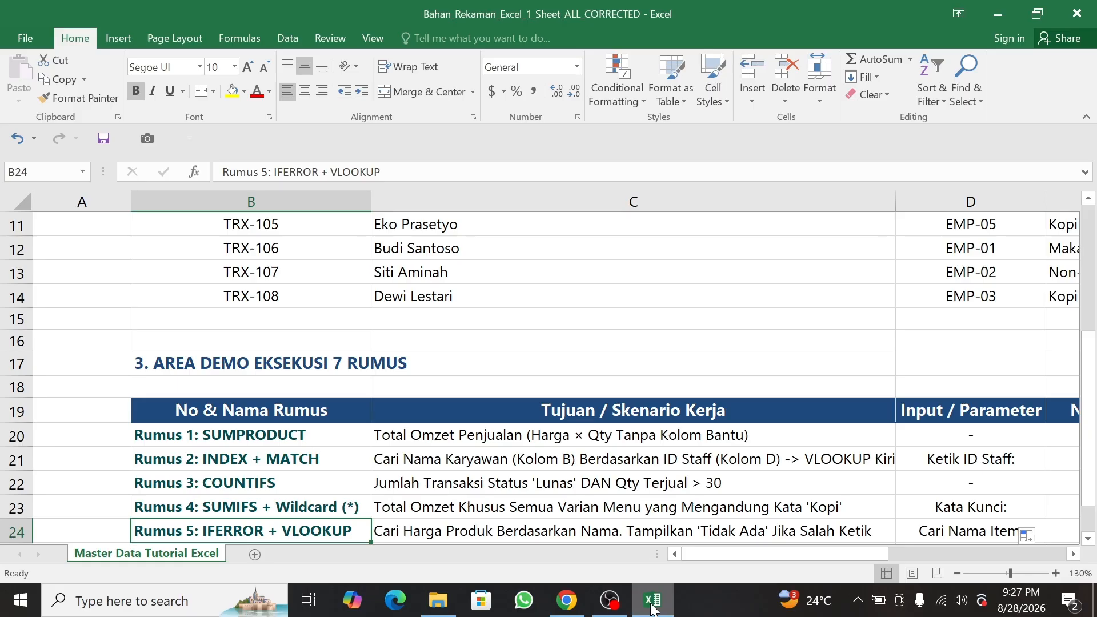
pyautogui.click(1074, 555)
pyautogui.click(1074, 554)
pyautogui.click(792, 532)
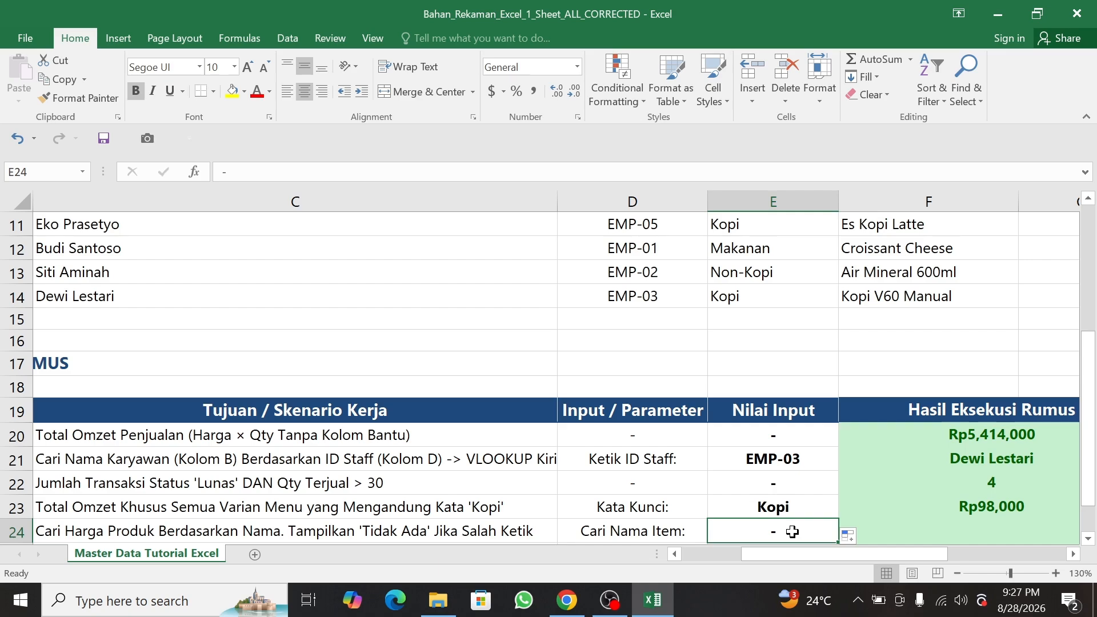
pyautogui.write('Kopi')
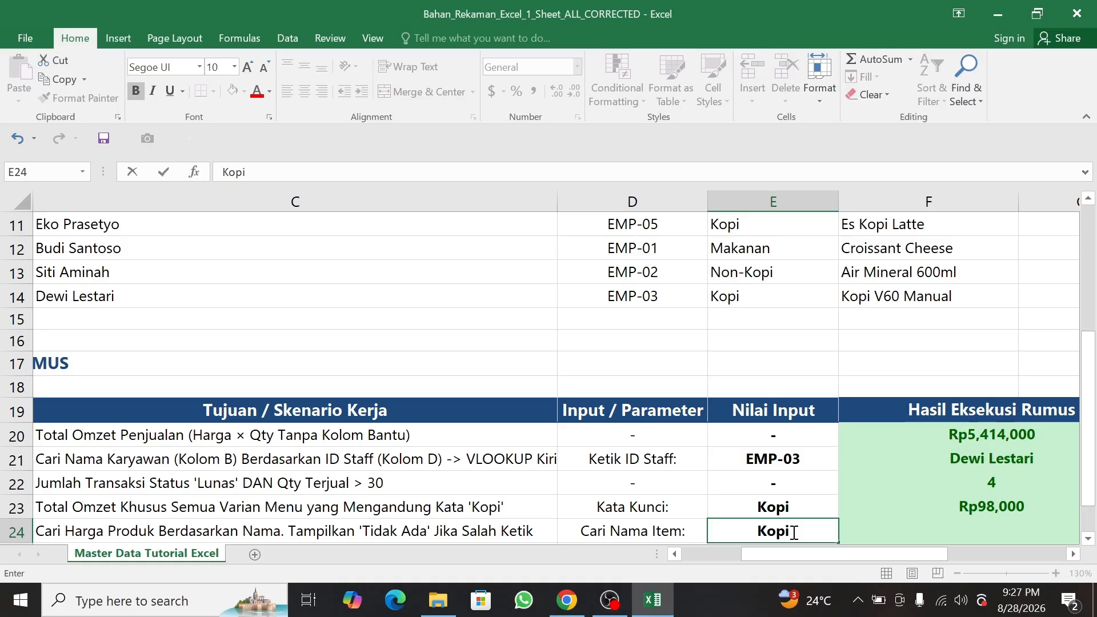
pyautogui.write(' Susu Mant')
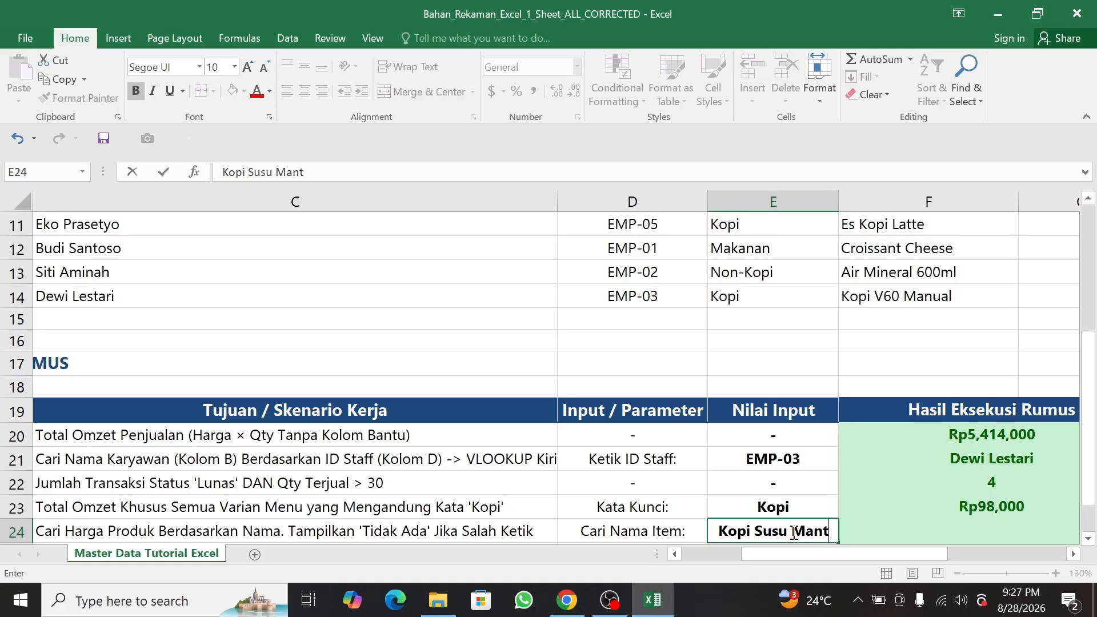
pyautogui.write('ap')
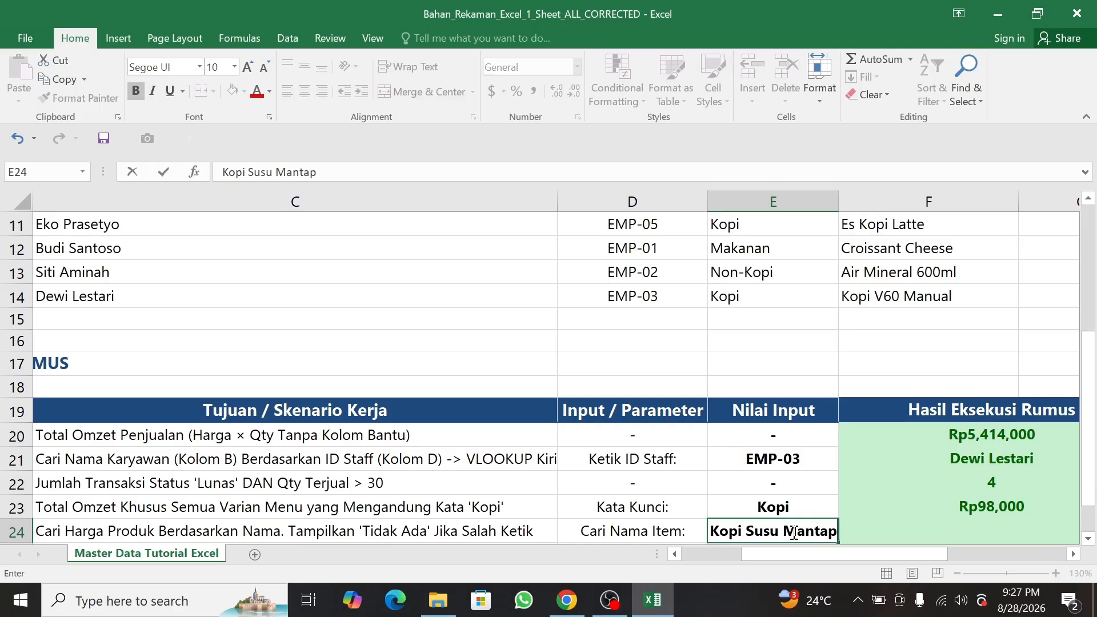
# Begin an IFERROR formula in F24 with a nested VLOOKUP that uses E24 as its lookup value
pyautogui.click(855, 534)
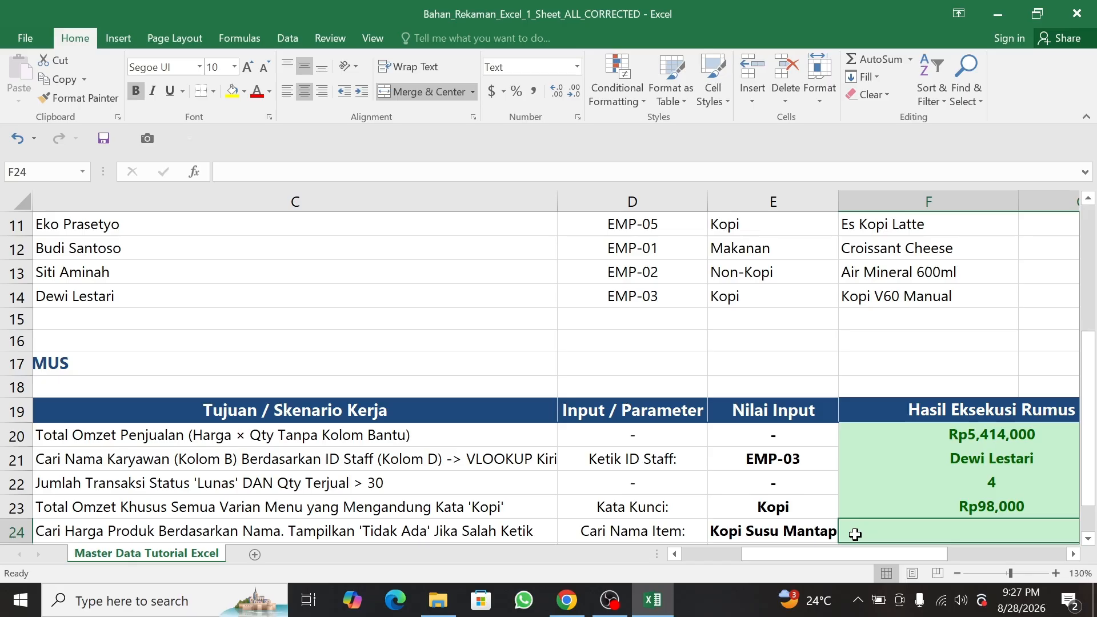
pyautogui.write('=I')
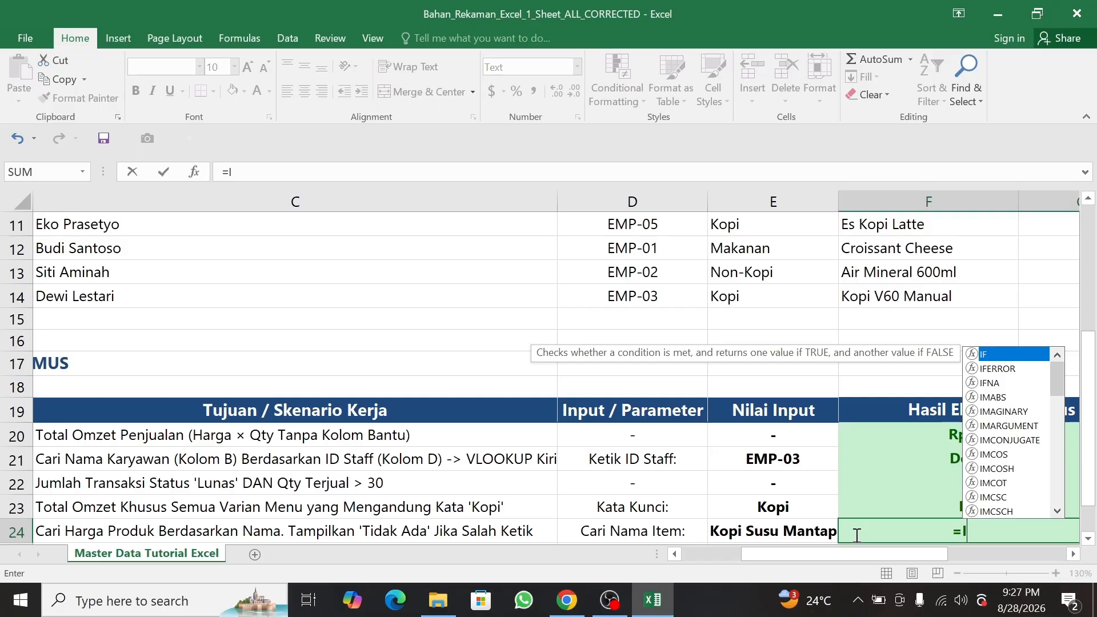
pyautogui.press('Down')
pyautogui.press('Tab')
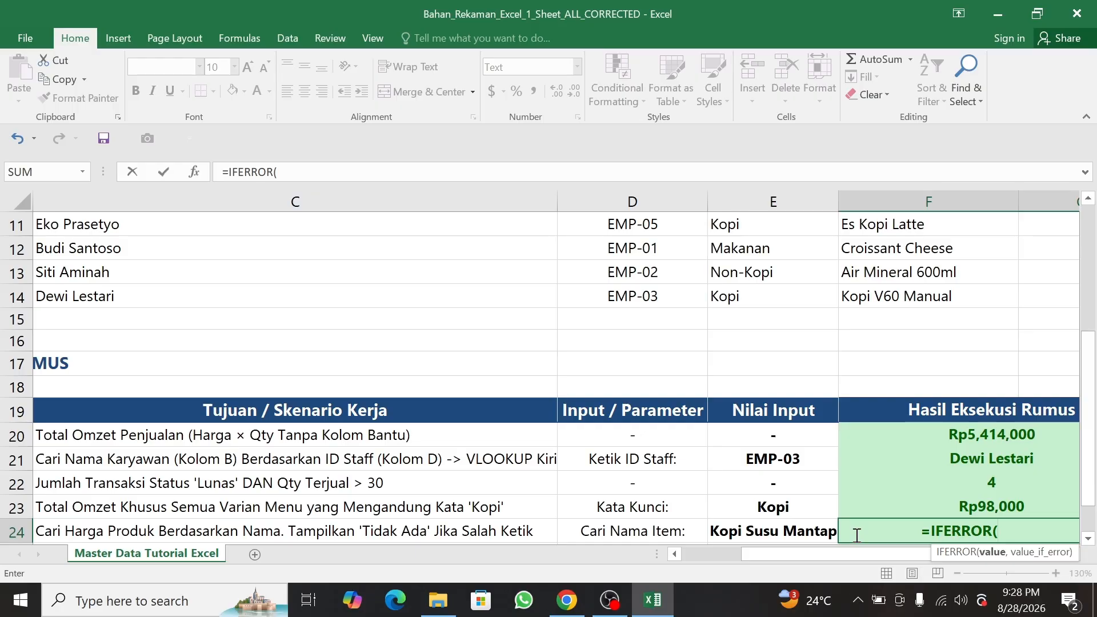
pyautogui.write('V')
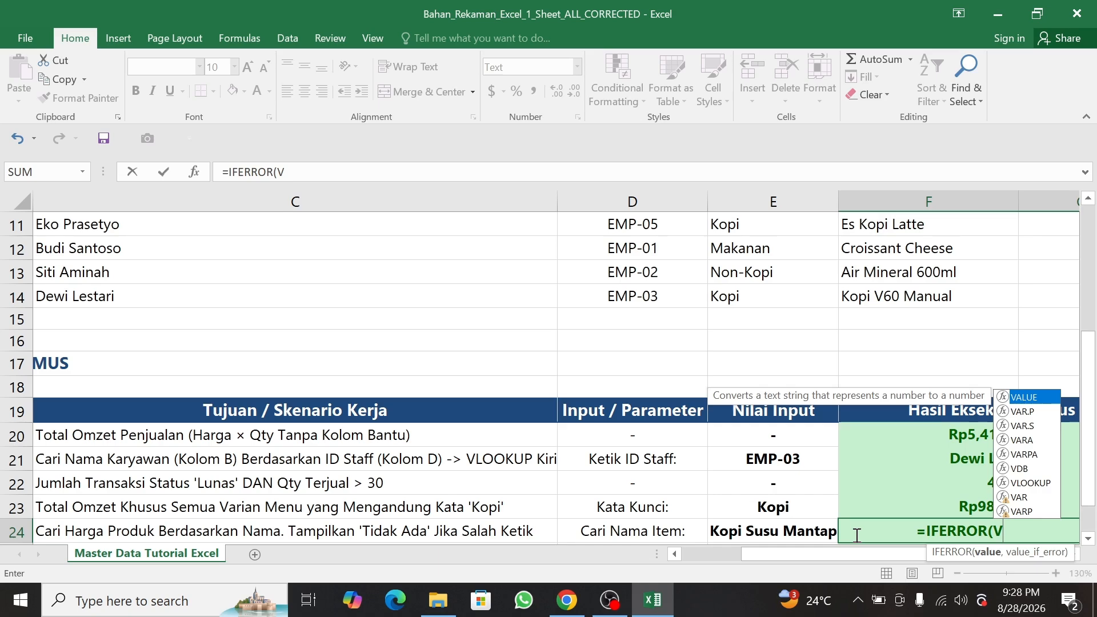
pyautogui.write('LOOKUP(')
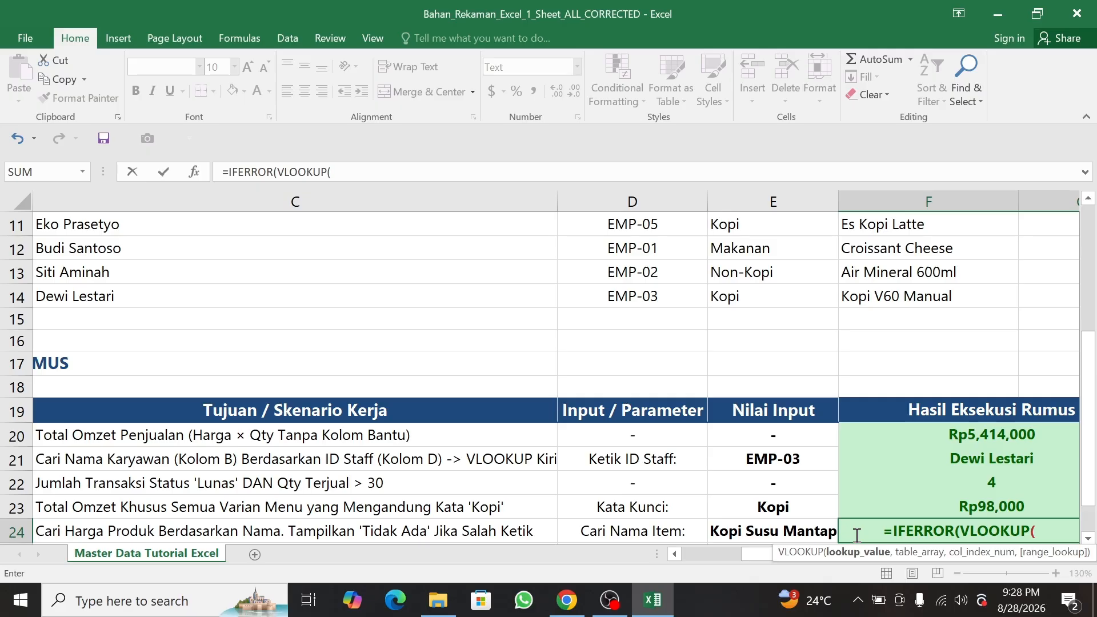
pyautogui.click(779, 532)
pyautogui.write(',')
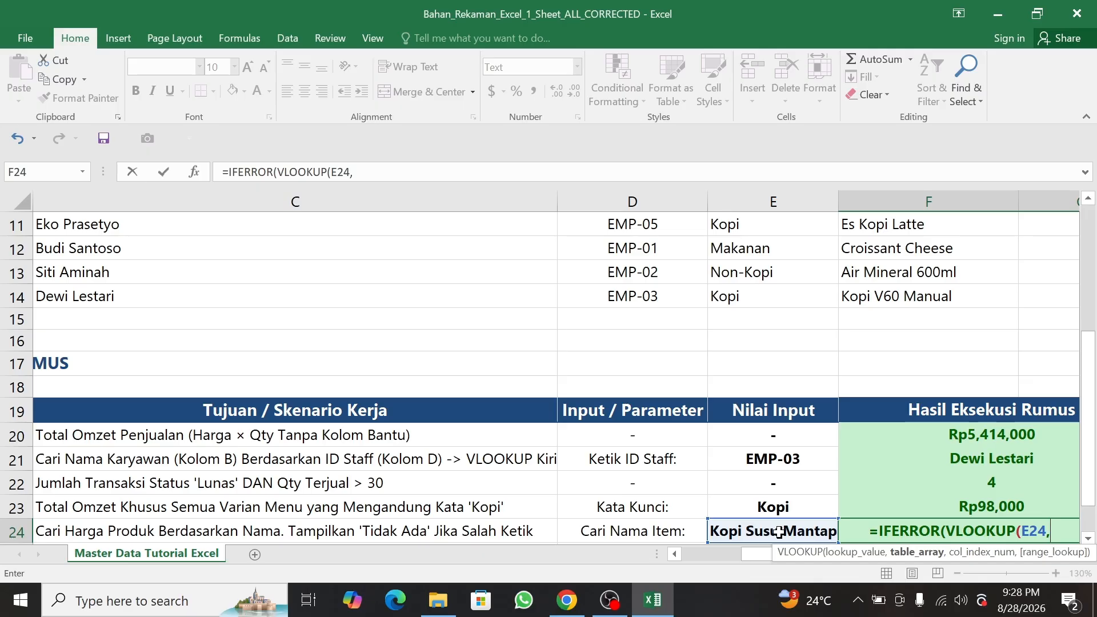
# Add the product name and unit price range F7:G14 as the VLOOKUP table array
pyautogui.moveTo(1089, 432); pyautogui.dragTo(1094, 380)
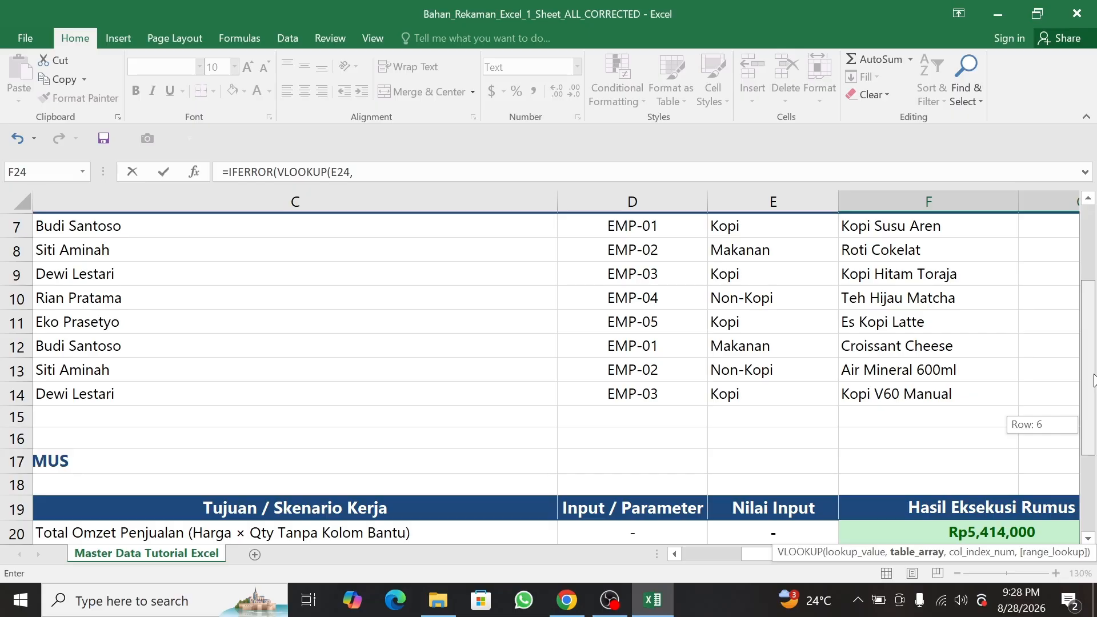
pyautogui.moveTo(1093, 380); pyautogui.dragTo(1093, 371)
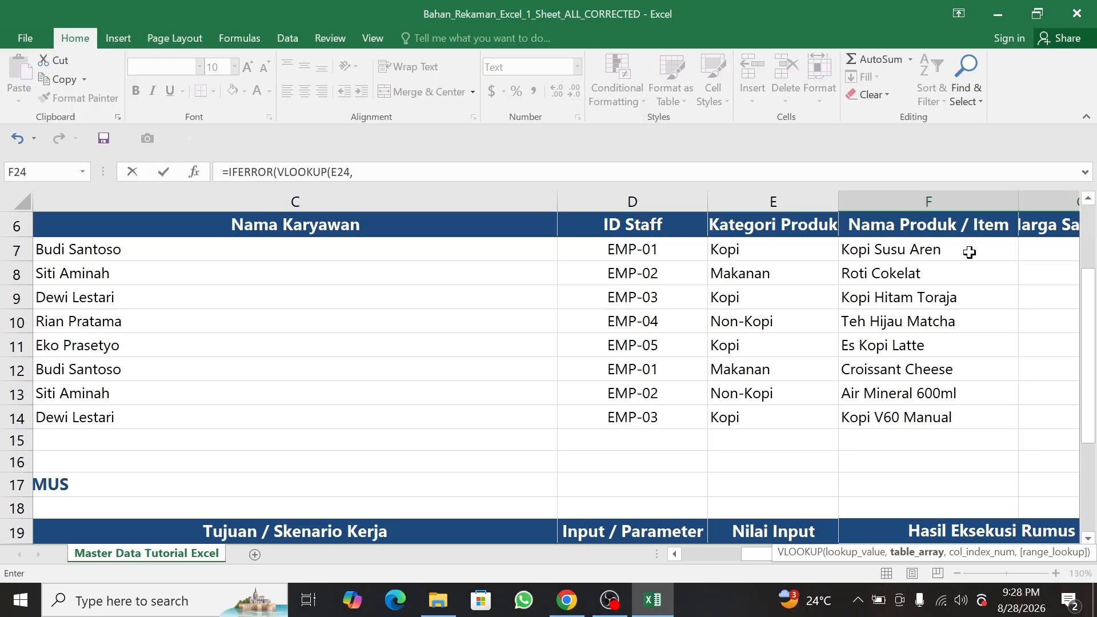
pyautogui.moveTo(970, 252); pyautogui.dragTo(1028, 300)
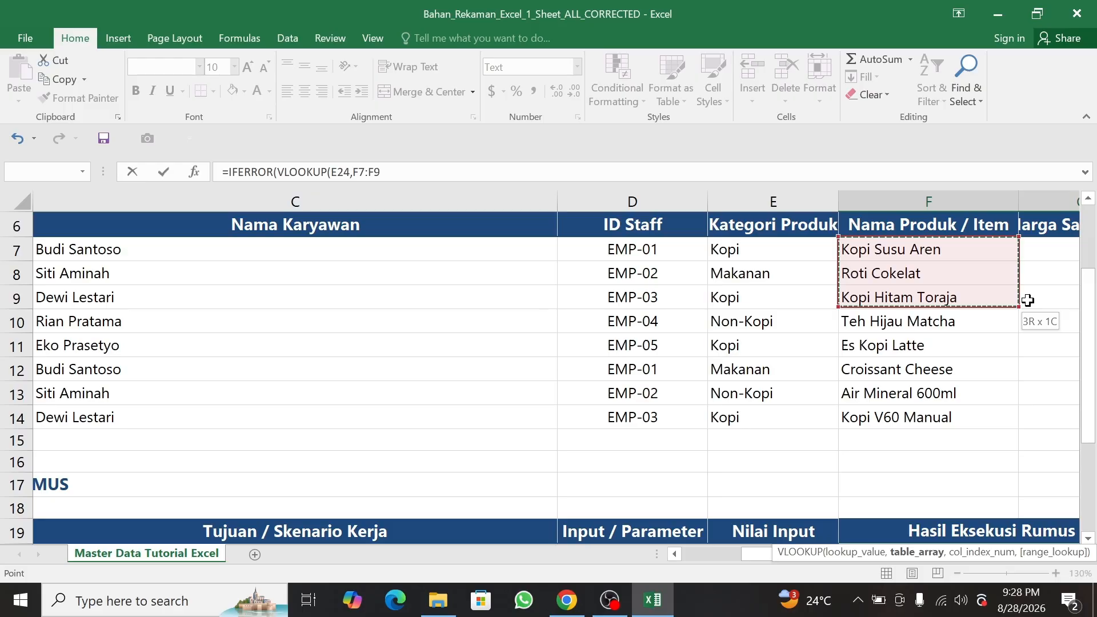
pyautogui.moveTo(1028, 300); pyautogui.dragTo(1034, 418)
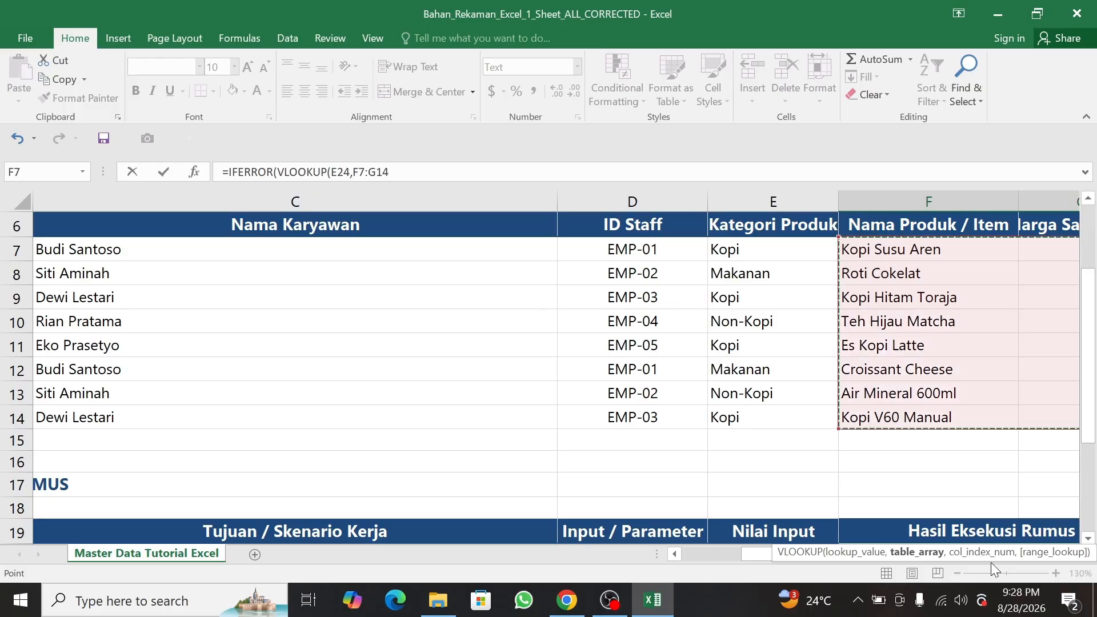
# Complete the F24 formula with column index 2, FALSE for exact match and "Tidak Ada" as the error value
pyautogui.scroll(-2, 1089, 495)
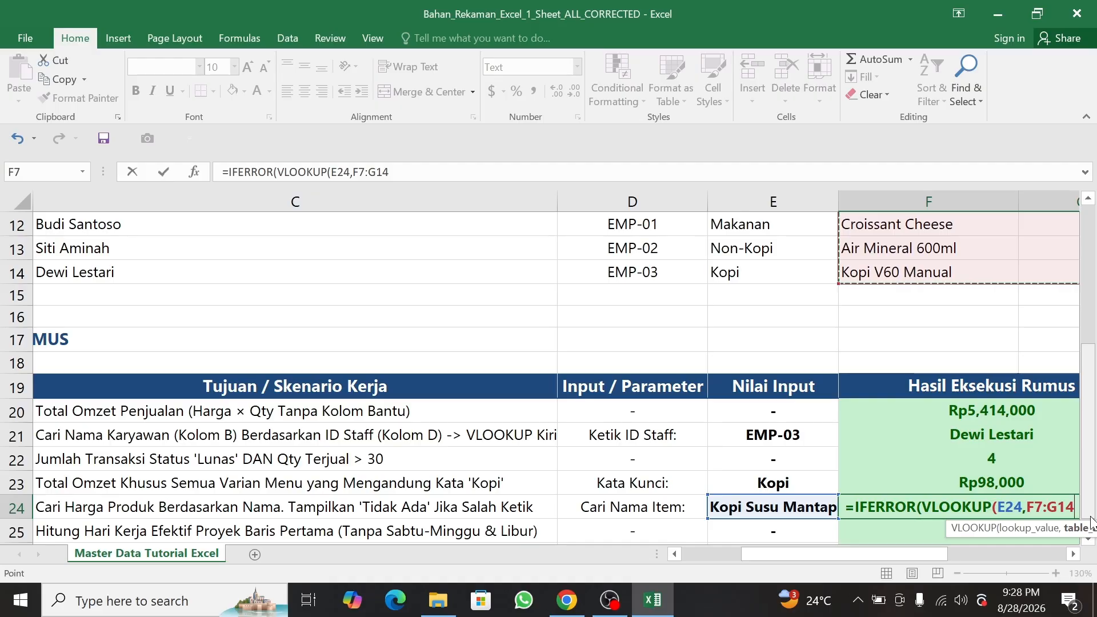
pyautogui.write(',2')
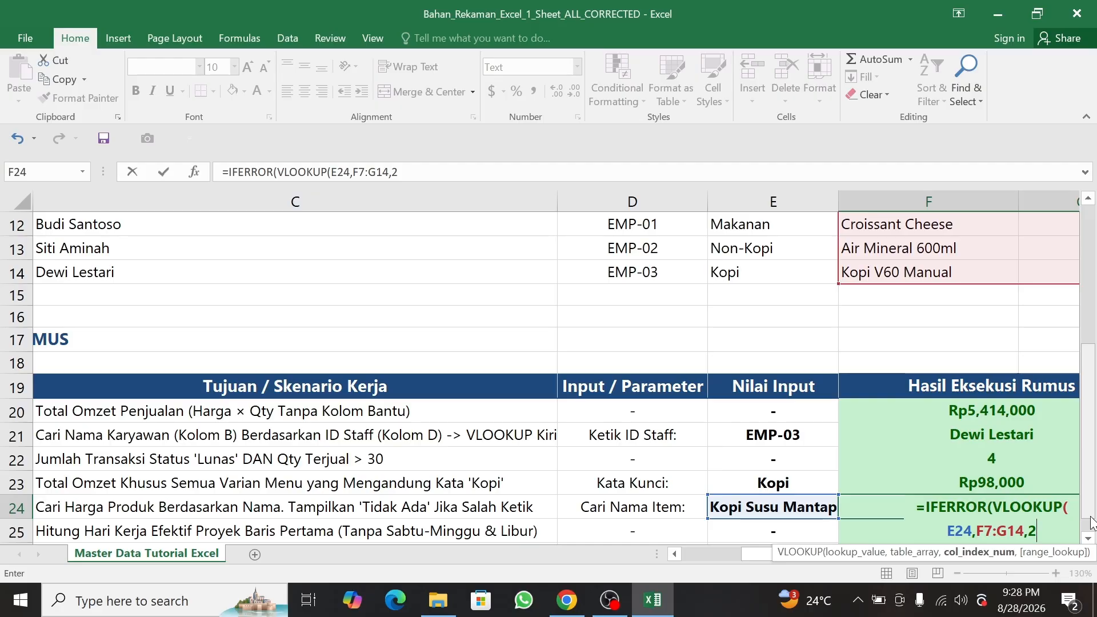
pyautogui.write(',FALS')
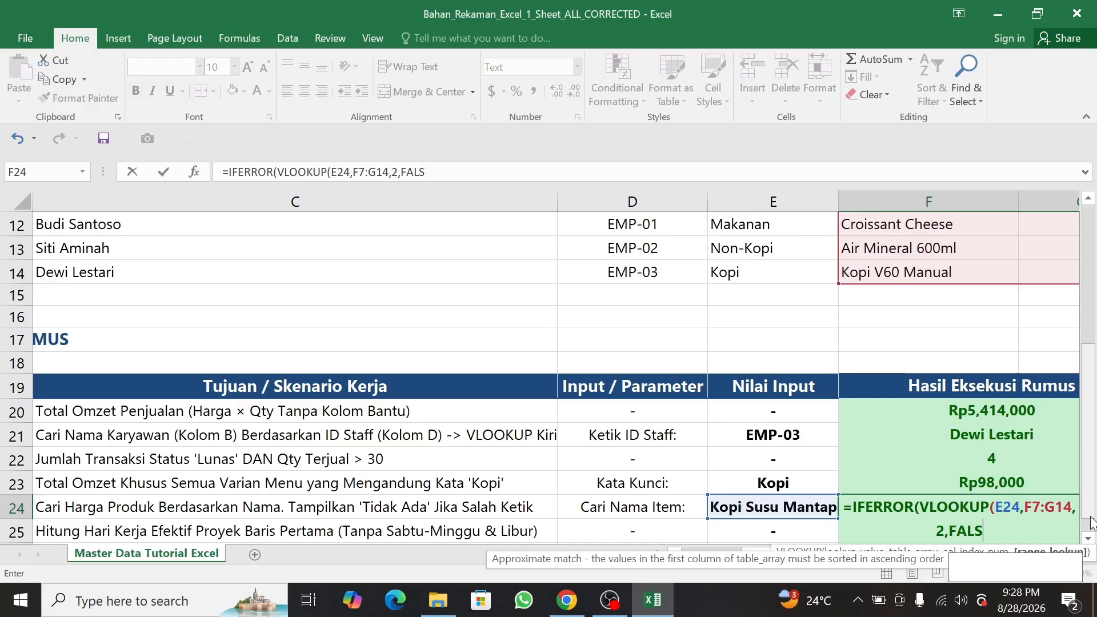
pyautogui.write('E)')
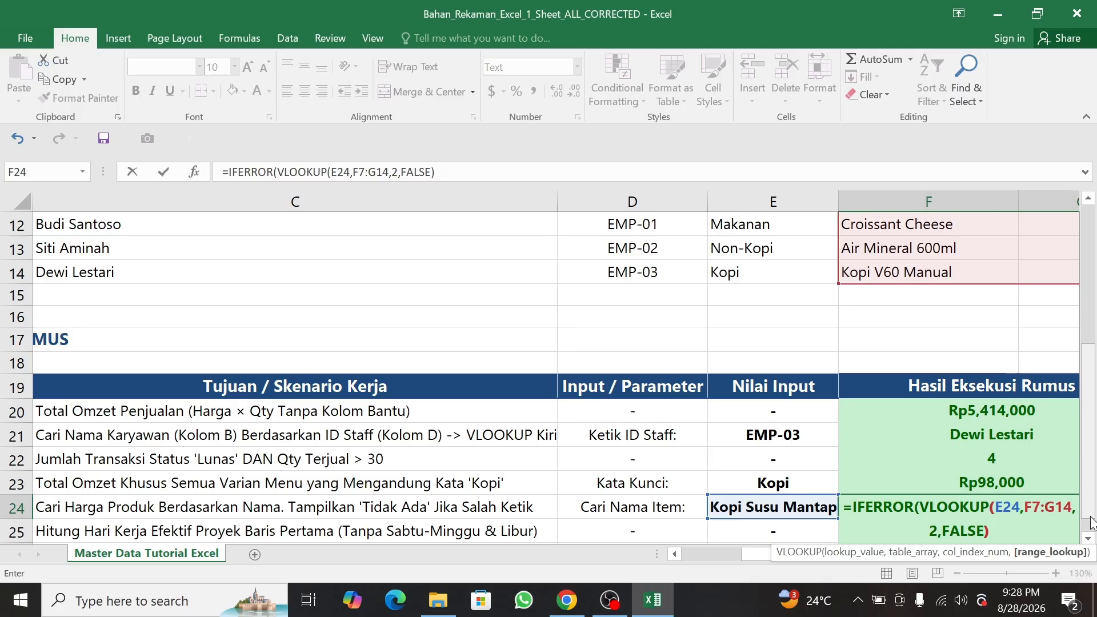
pyautogui.write(', "')
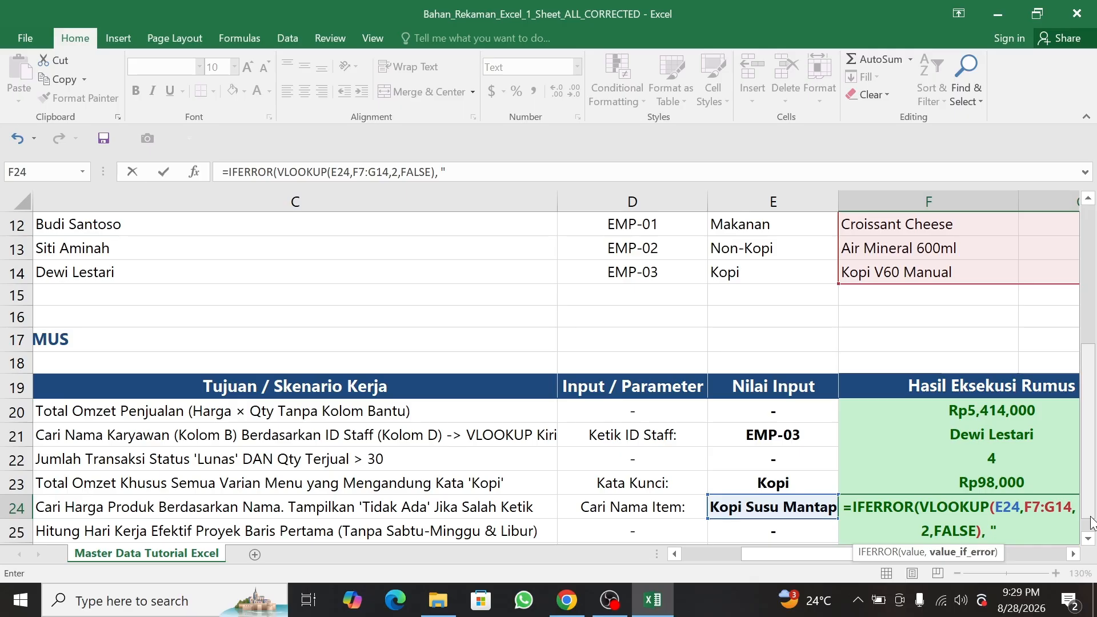
pyautogui.write('Tidak Ad')
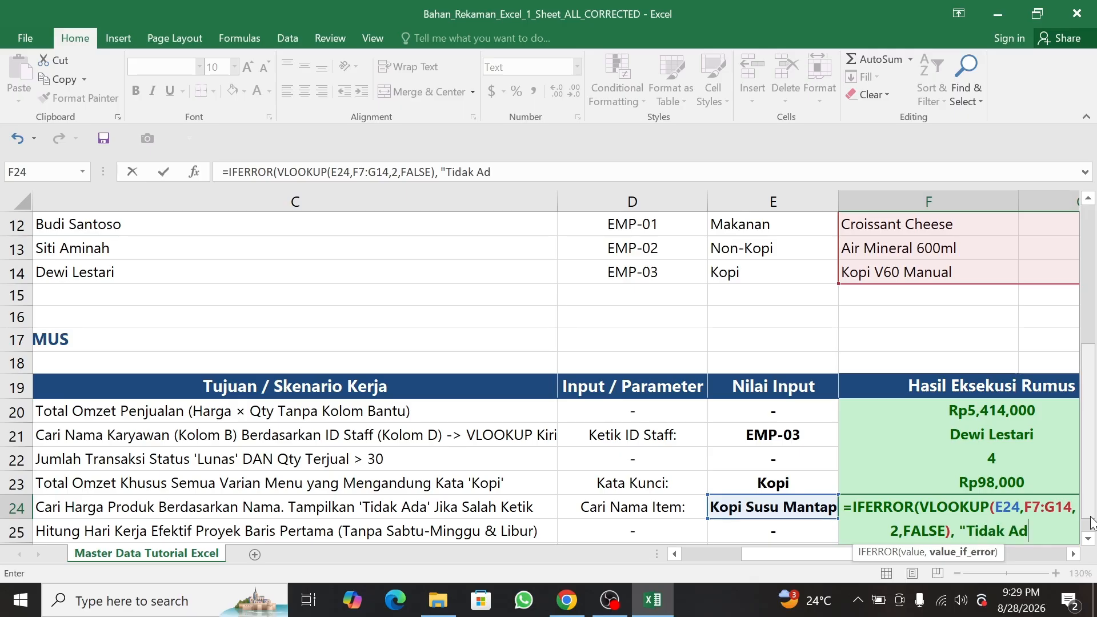
pyautogui.write('a")')
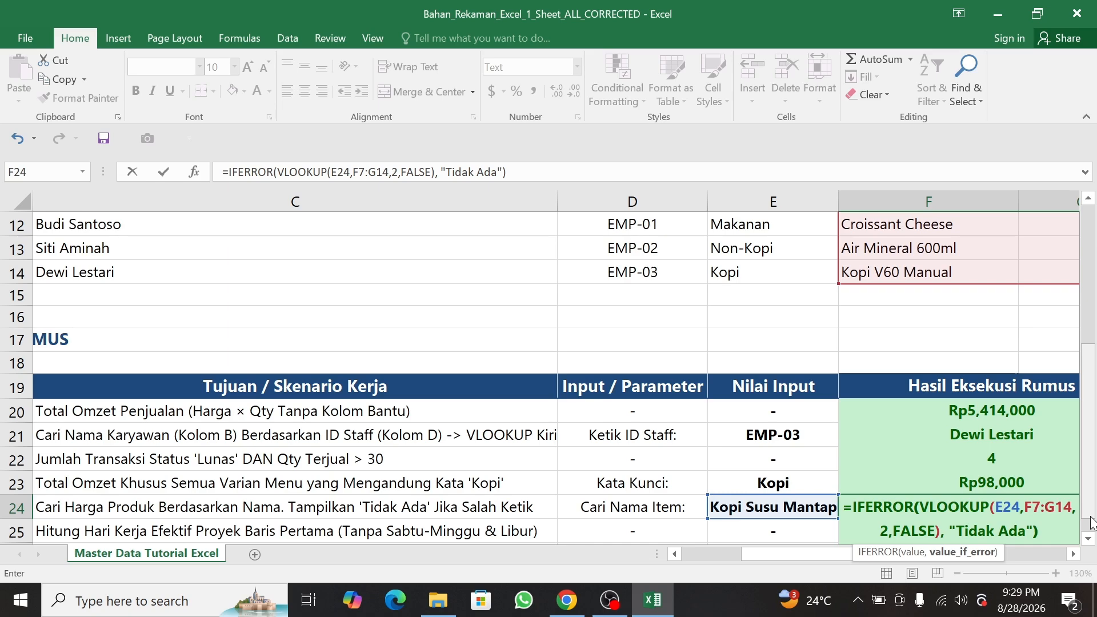
pyautogui.press('Return')
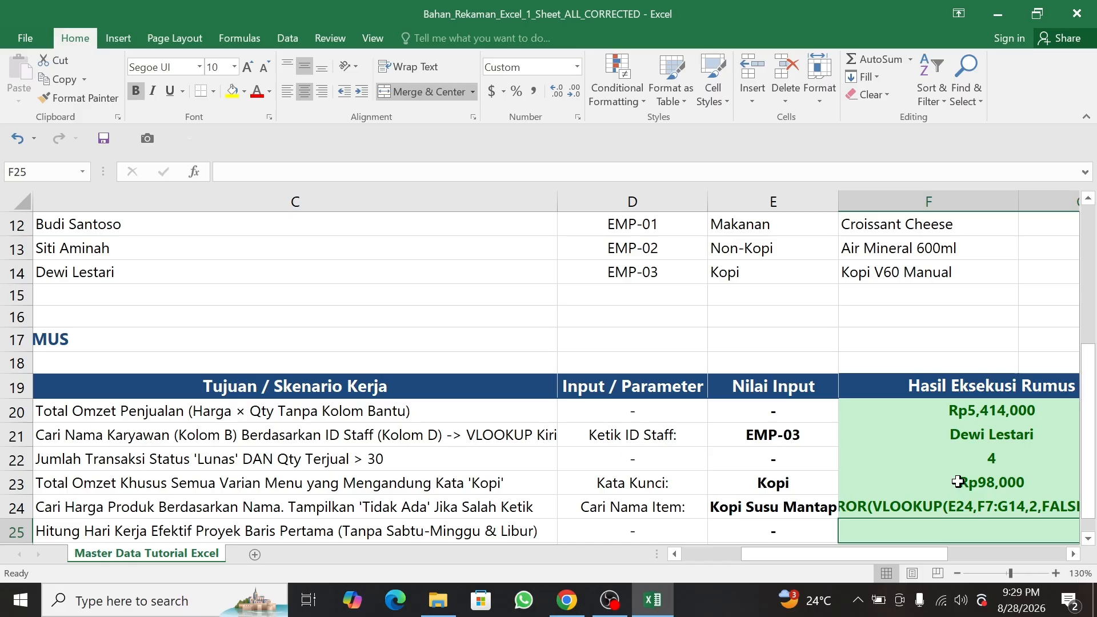
# Change the number format of the IFERROR + VLOOKUP result cell F24 to General
pyautogui.press('Up')
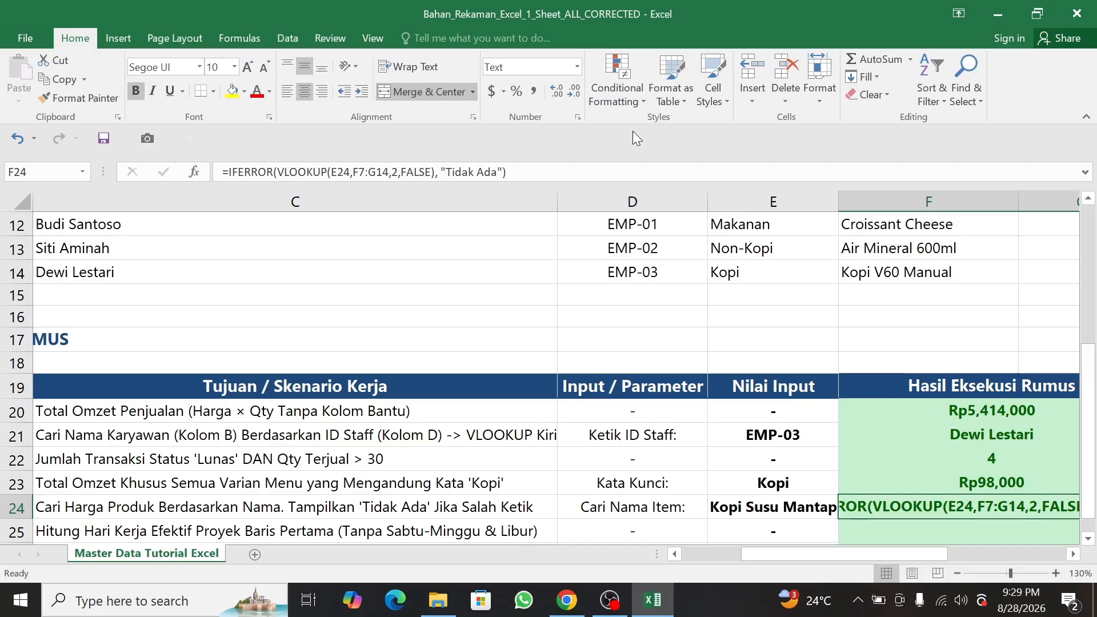
pyautogui.click(577, 67)
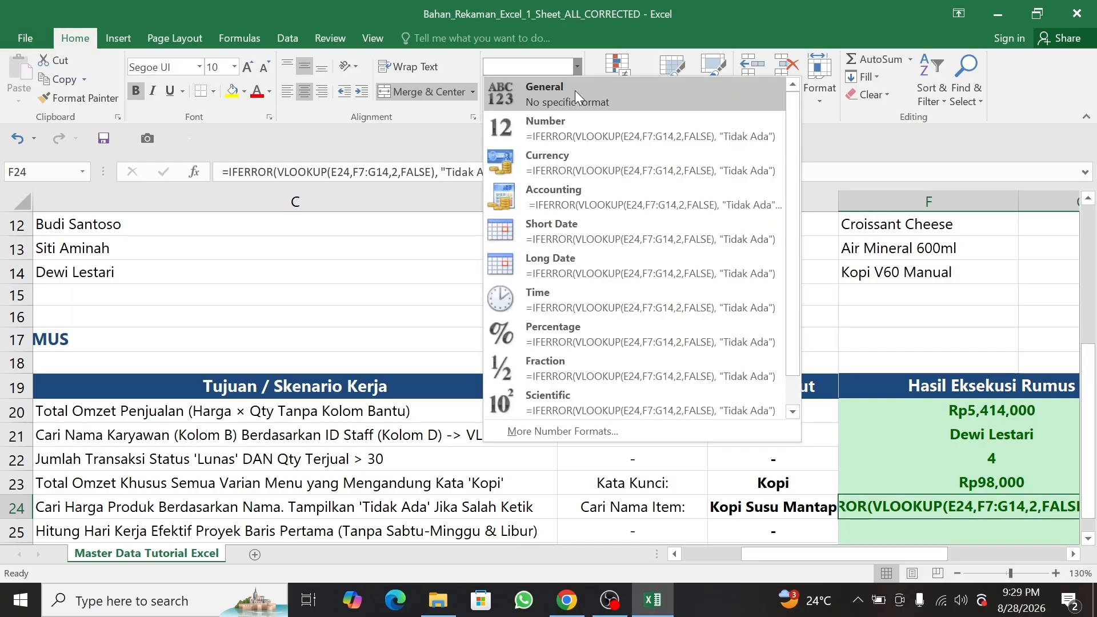
pyautogui.click(575, 90)
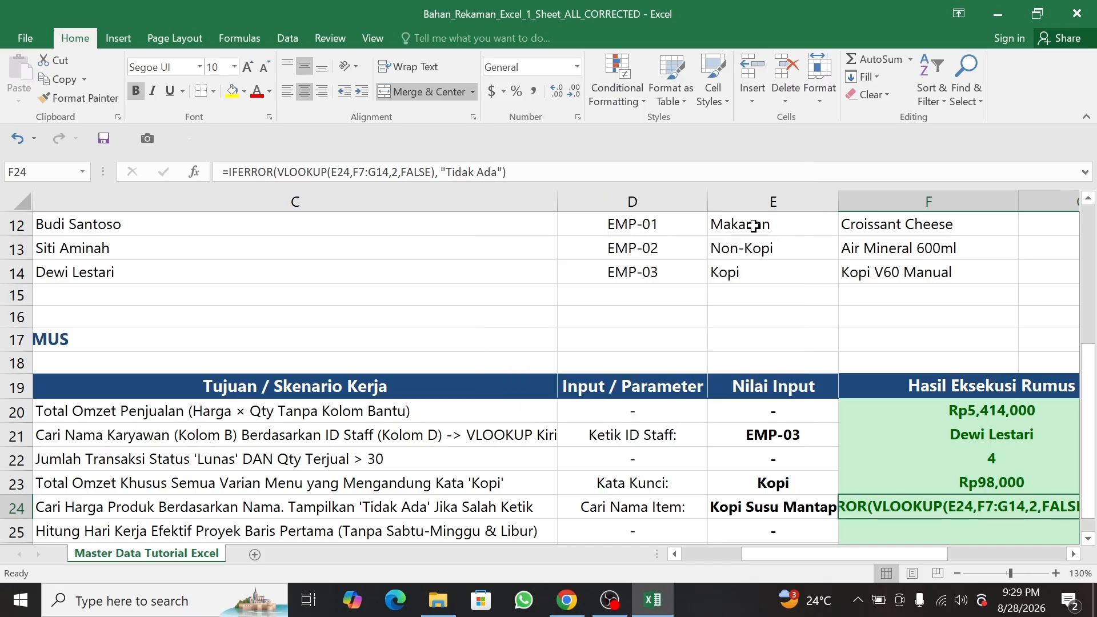
# Re-enter the existing IFERROR + VLOOKUP formula in F24 so that it calculates under the General format
pyautogui.press('F2')
pyautogui.press('Return')
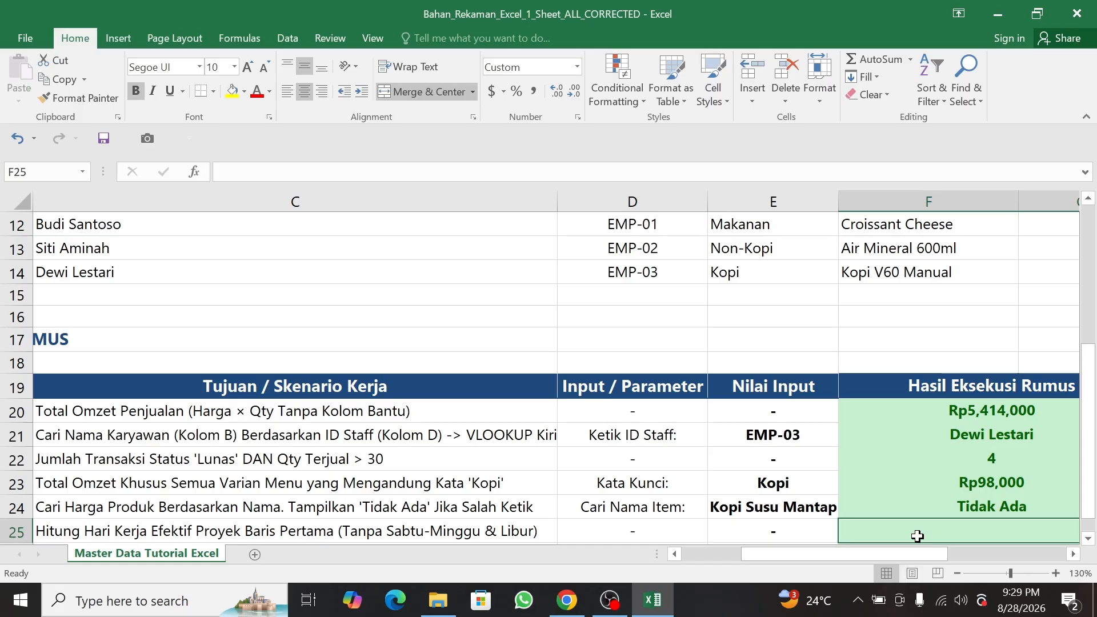
pyautogui.moveTo(1093, 418); pyautogui.dragTo(1093, 418)
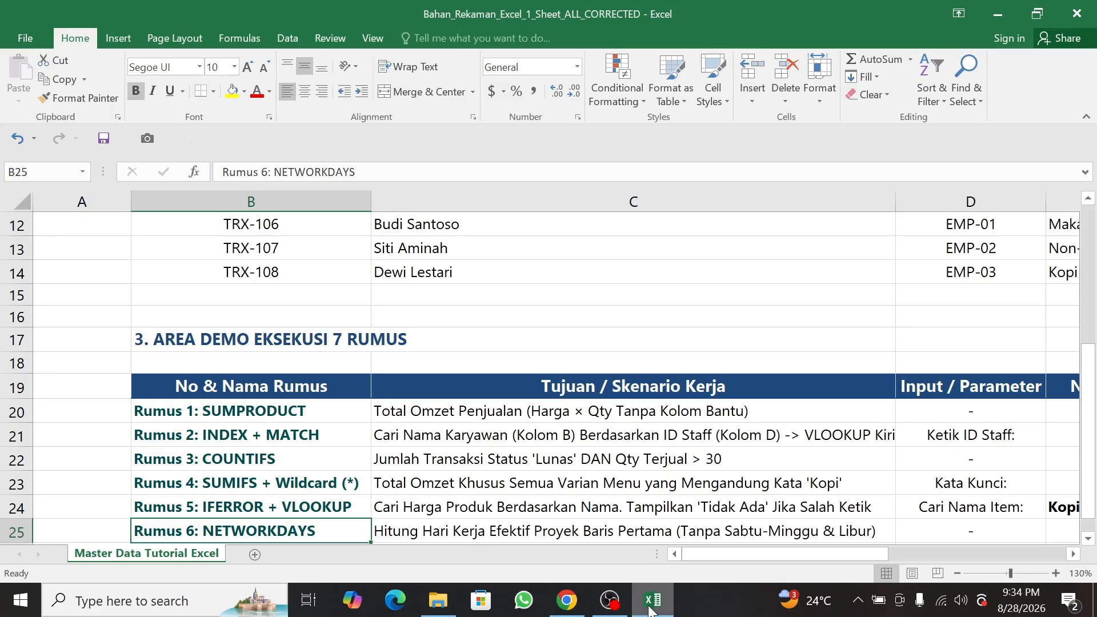
# Begin a NETWORKDAYS formula in the Rumus 6 result cell F25
pyautogui.moveTo(720, 554); pyautogui.dragTo(781, 572)
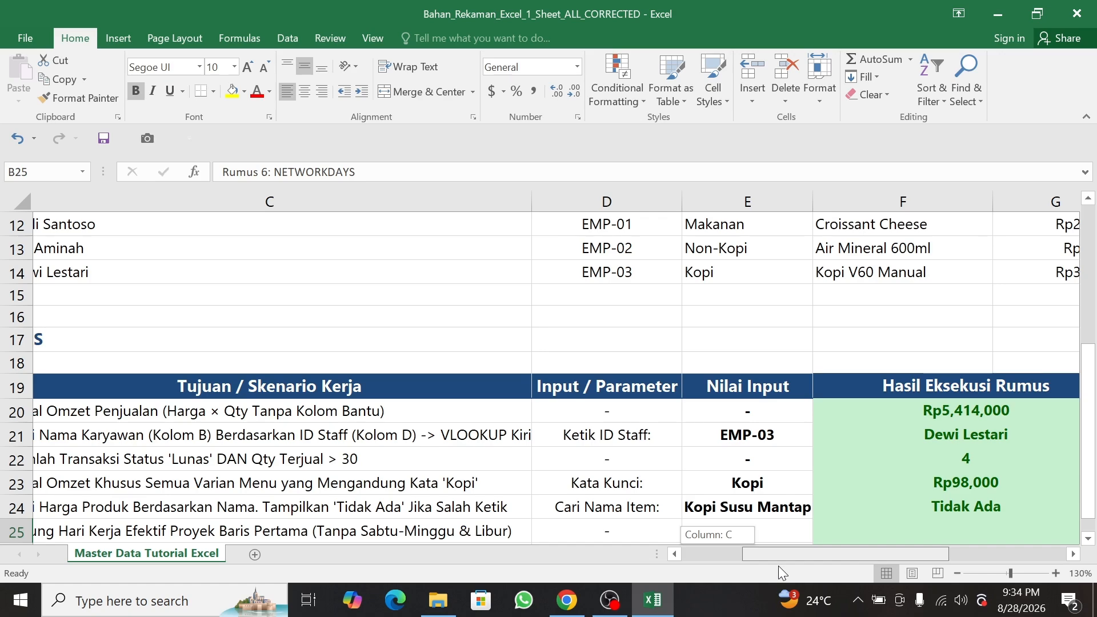
pyautogui.moveTo(779, 566); pyautogui.dragTo(778, 566)
pyautogui.click(901, 533)
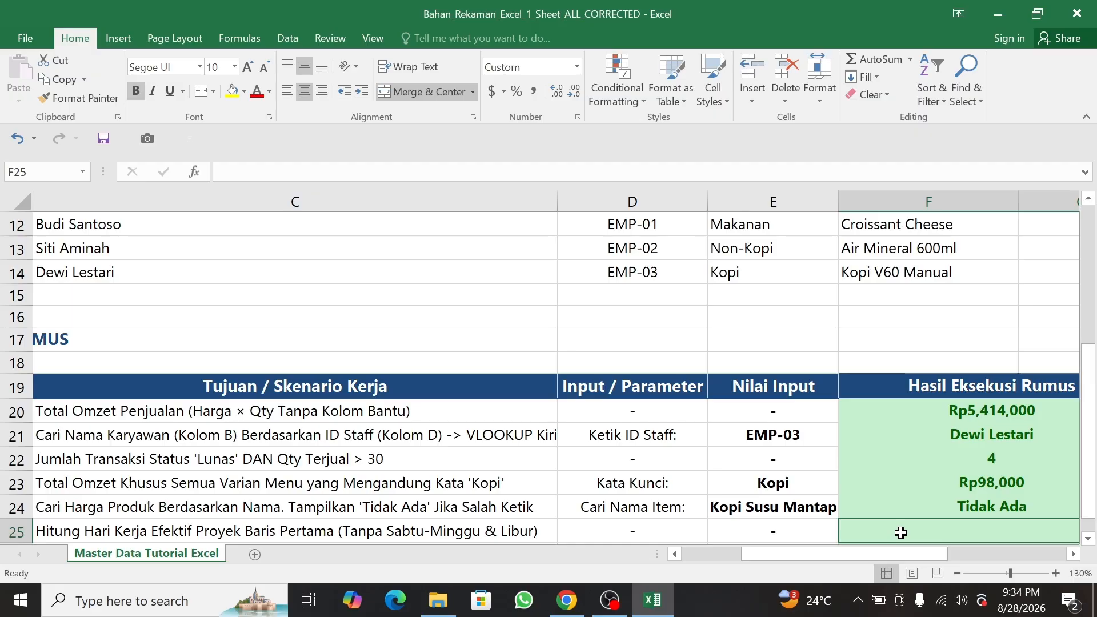
pyautogui.write('=')
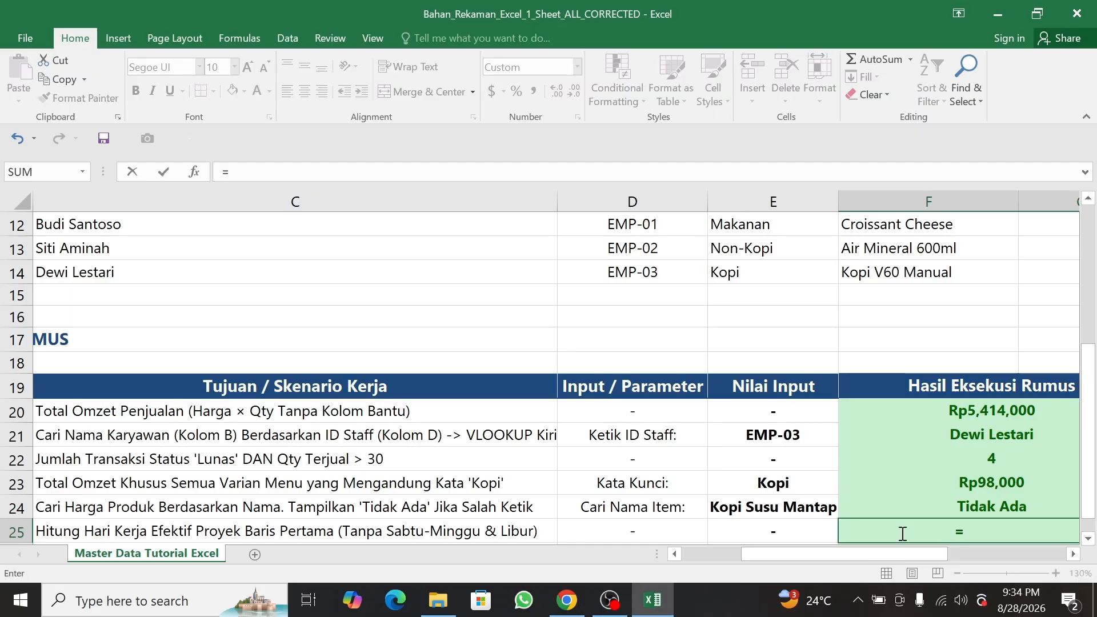
pyautogui.write('netwo')
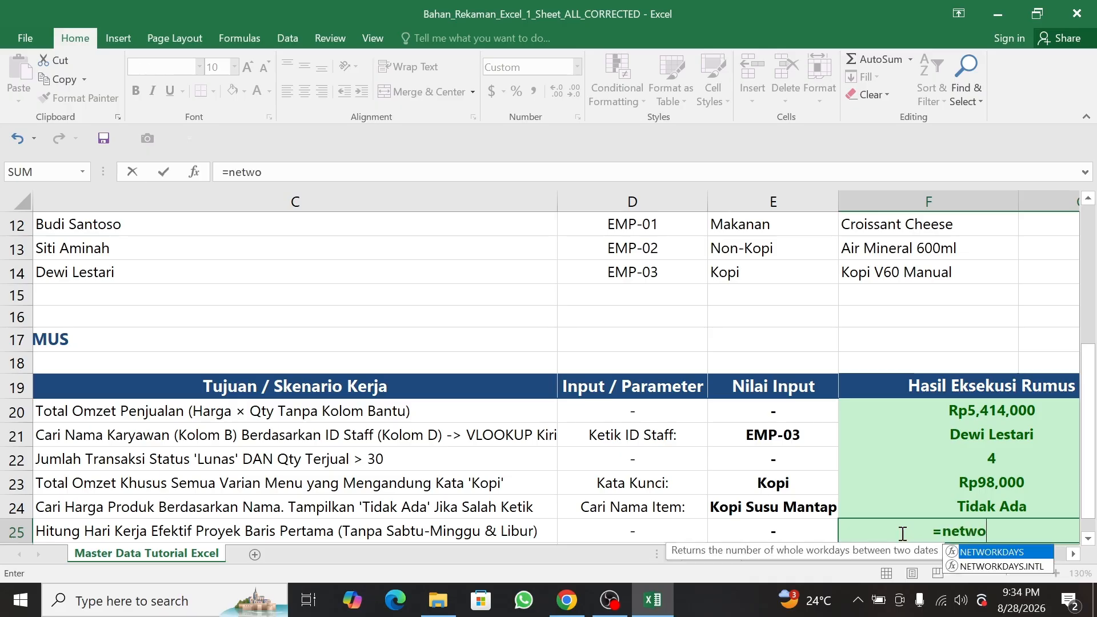
pyautogui.write('rkdays')
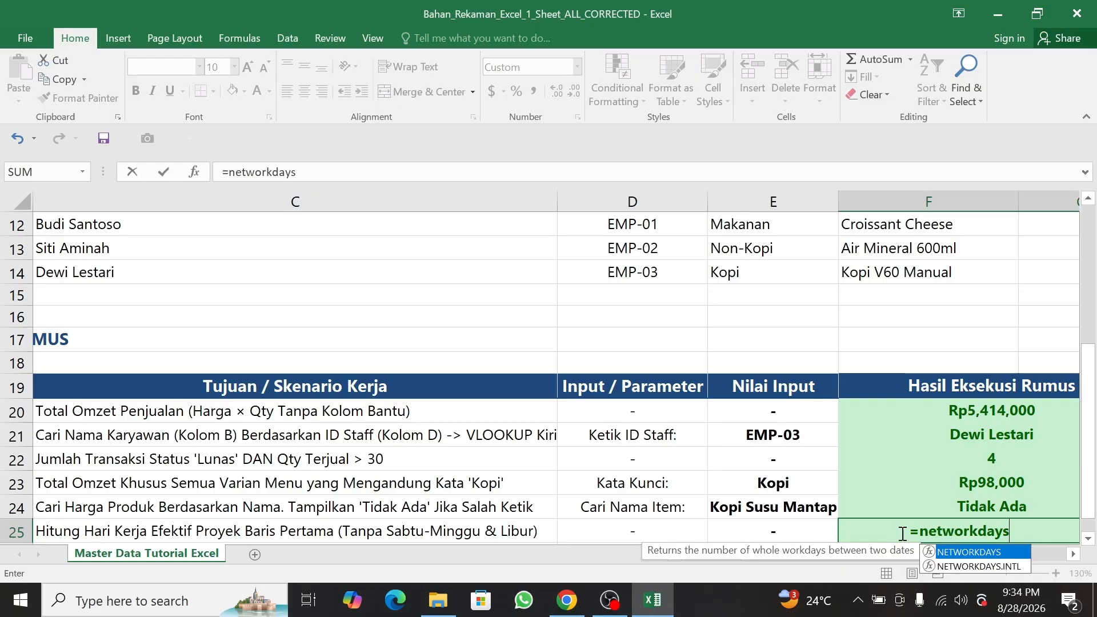
pyautogui.write('(')
# Add the first project's start date J7 and end date K7 as the NETWORKDAYS start and end arguments
pyautogui.moveTo(791, 553); pyautogui.dragTo(785, 553)
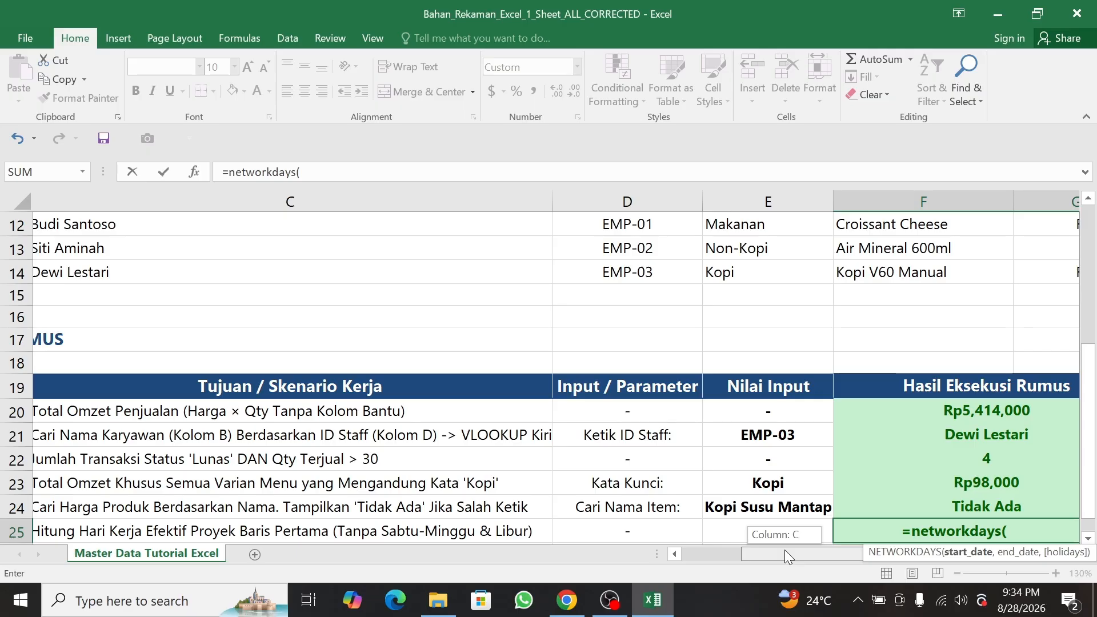
pyautogui.moveTo(784, 550); pyautogui.dragTo(814, 550)
pyautogui.moveTo(1089, 431); pyautogui.dragTo(1089, 407)
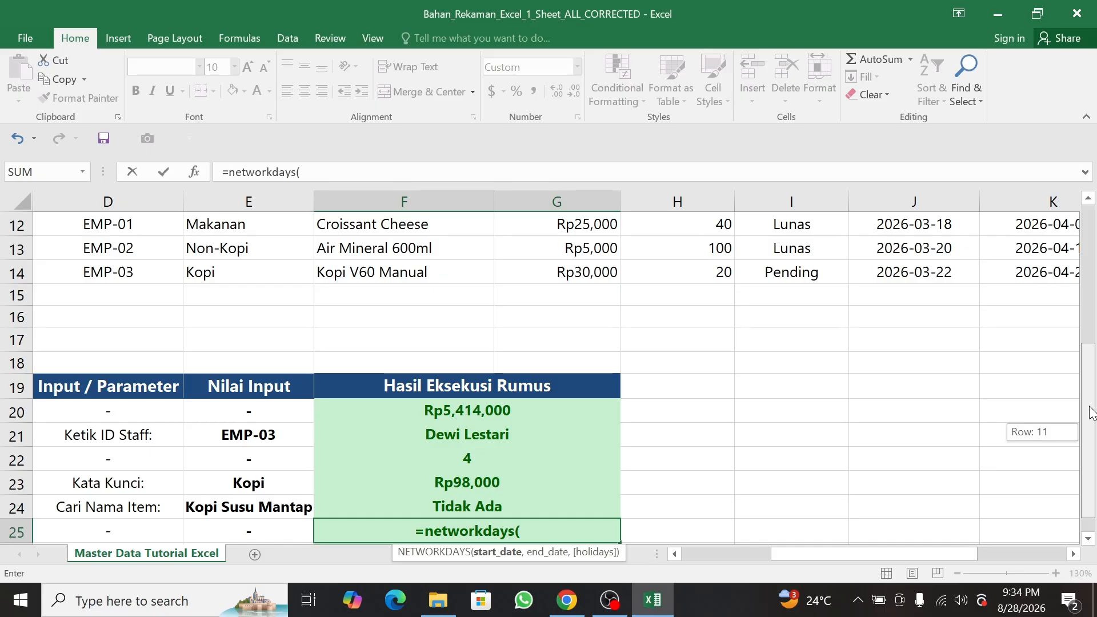
pyautogui.moveTo(1091, 412); pyautogui.dragTo(1090, 343)
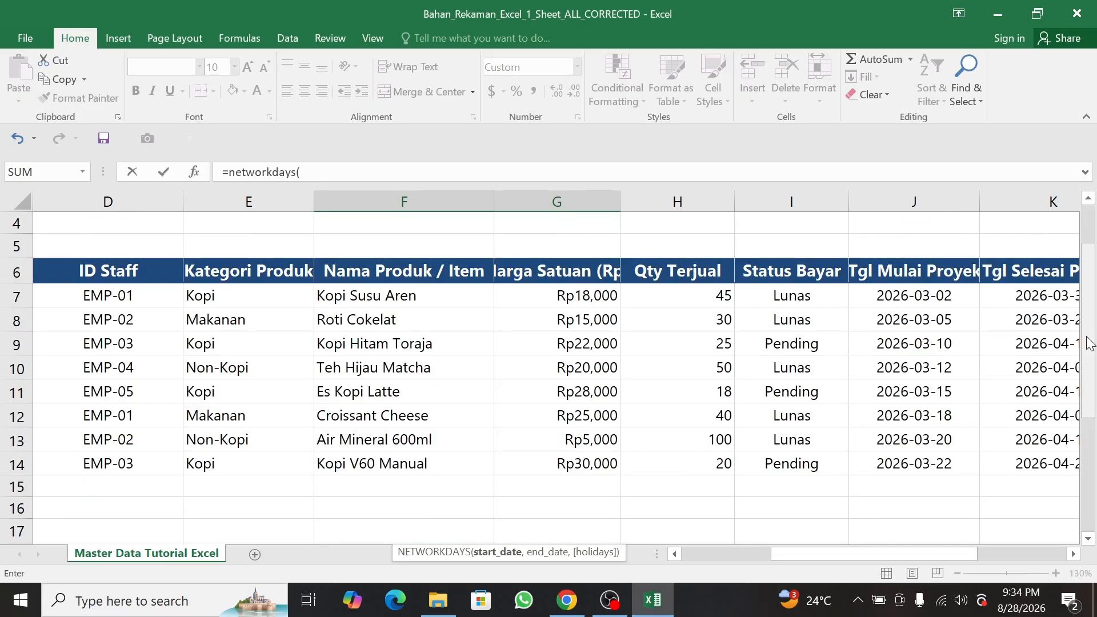
pyautogui.click(933, 300)
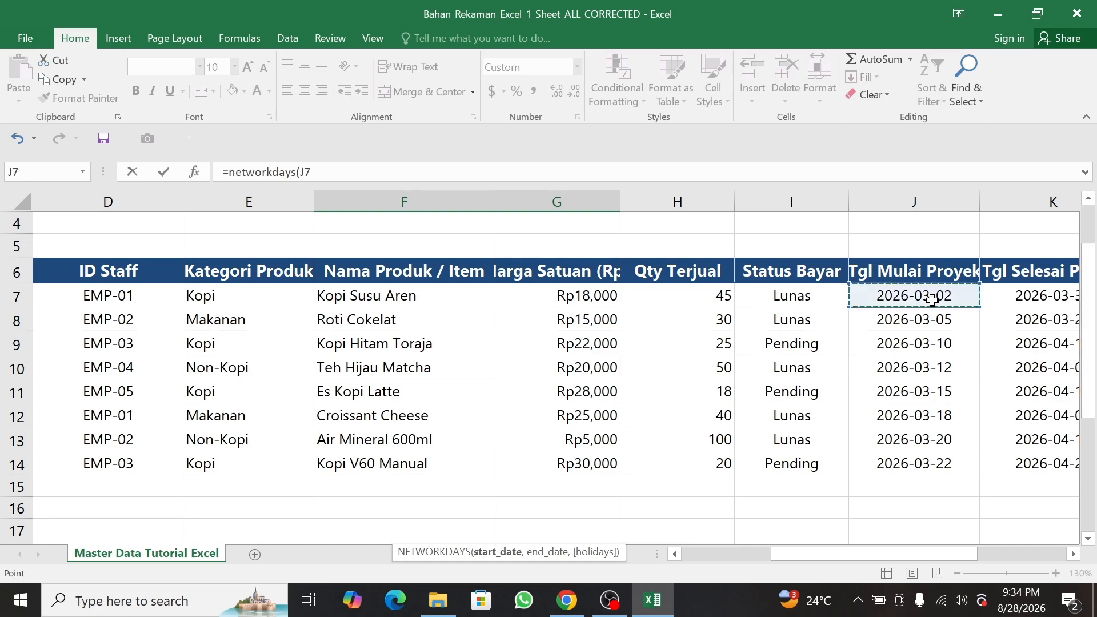
pyautogui.write(',')
pyautogui.moveTo(840, 555); pyautogui.dragTo(841, 555)
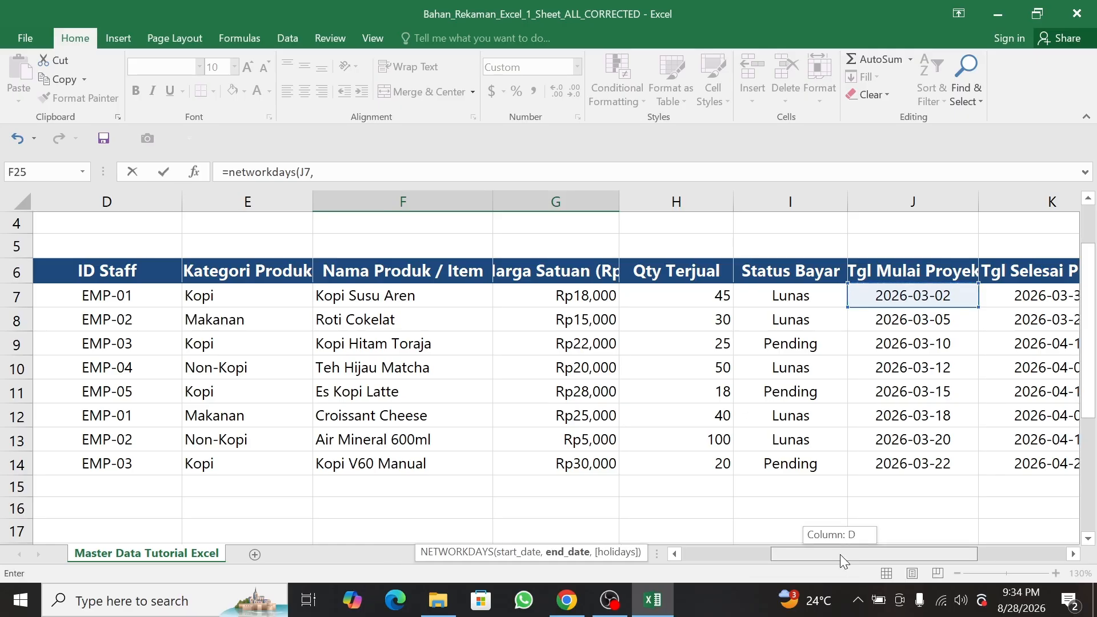
pyautogui.moveTo(840, 555); pyautogui.dragTo(868, 555)
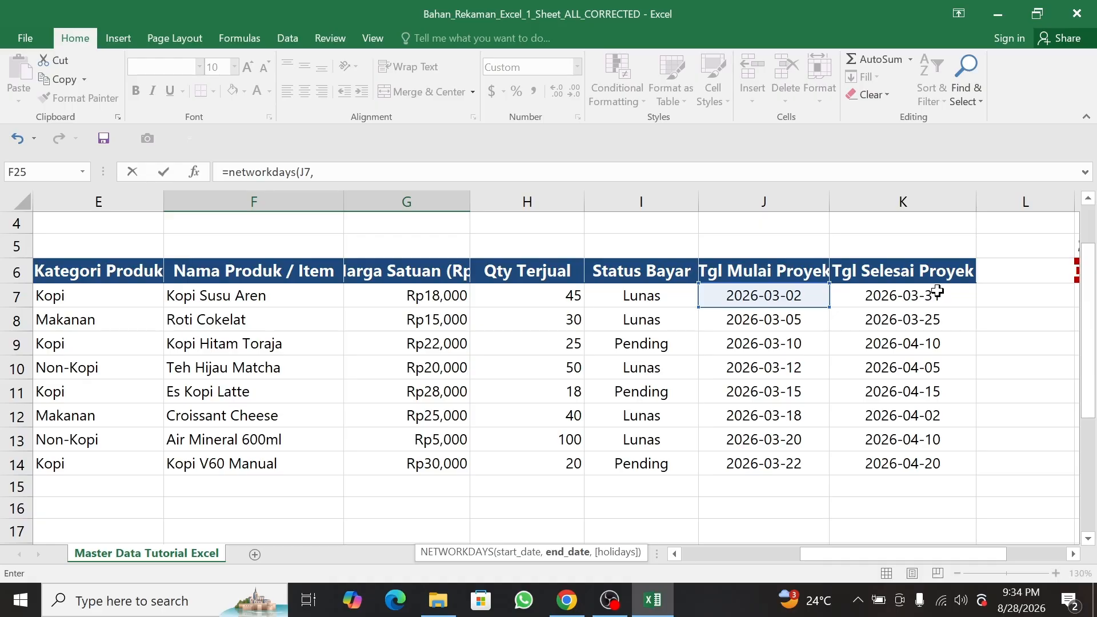
pyautogui.click(933, 298)
pyautogui.write(',')
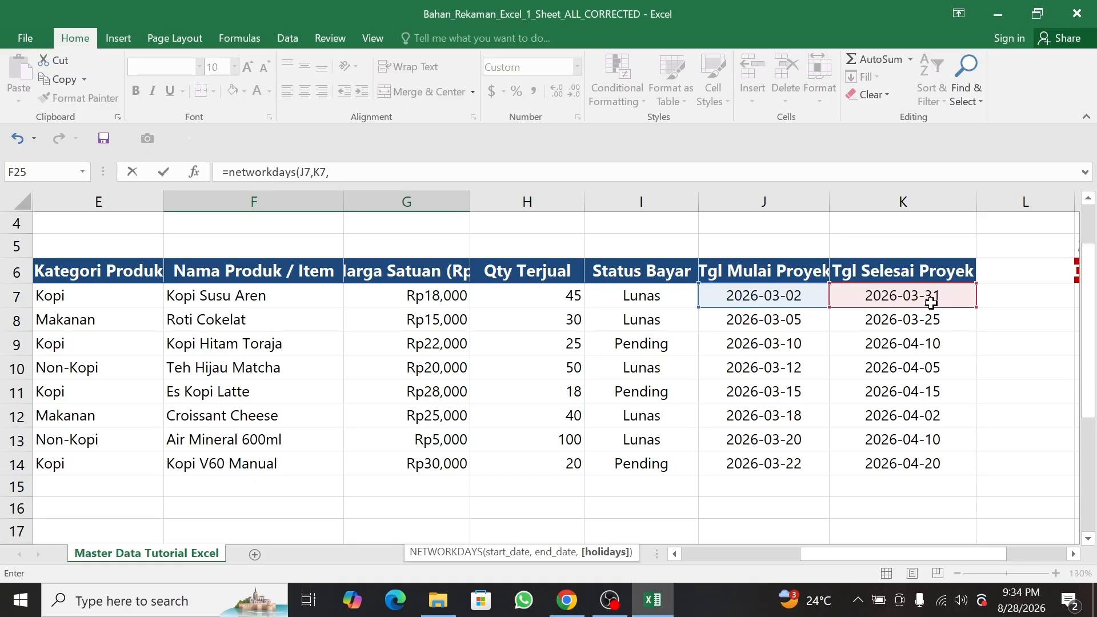
# Complete the F25 formula with the national holiday list M7:M9 as the holidays argument
pyautogui.moveTo(827, 557); pyautogui.dragTo(828, 558)
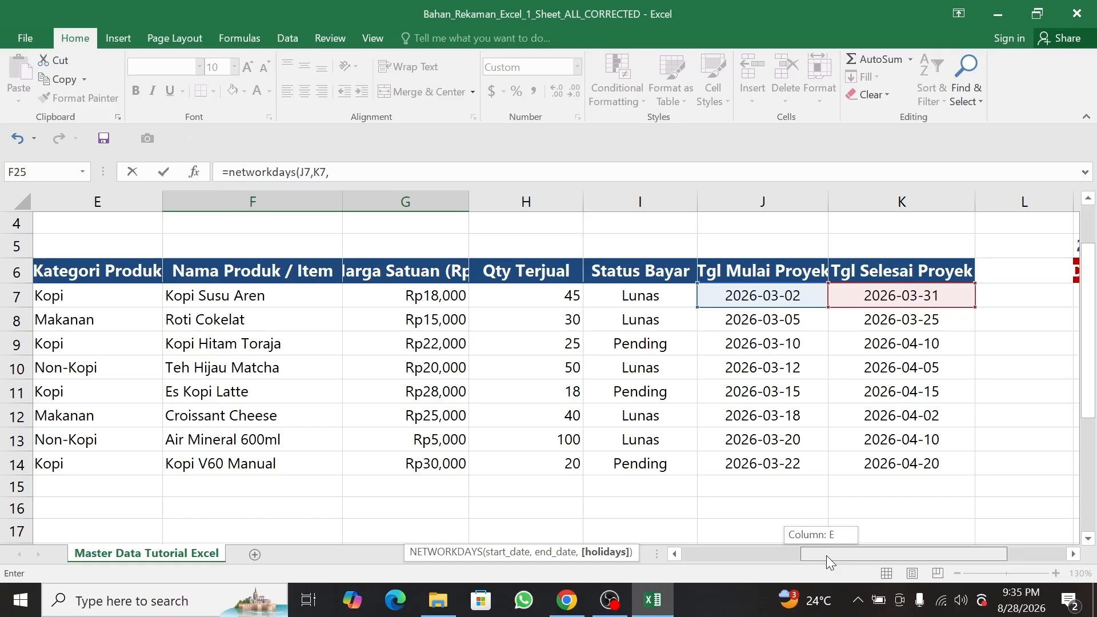
pyautogui.moveTo(827, 556); pyautogui.dragTo(865, 552)
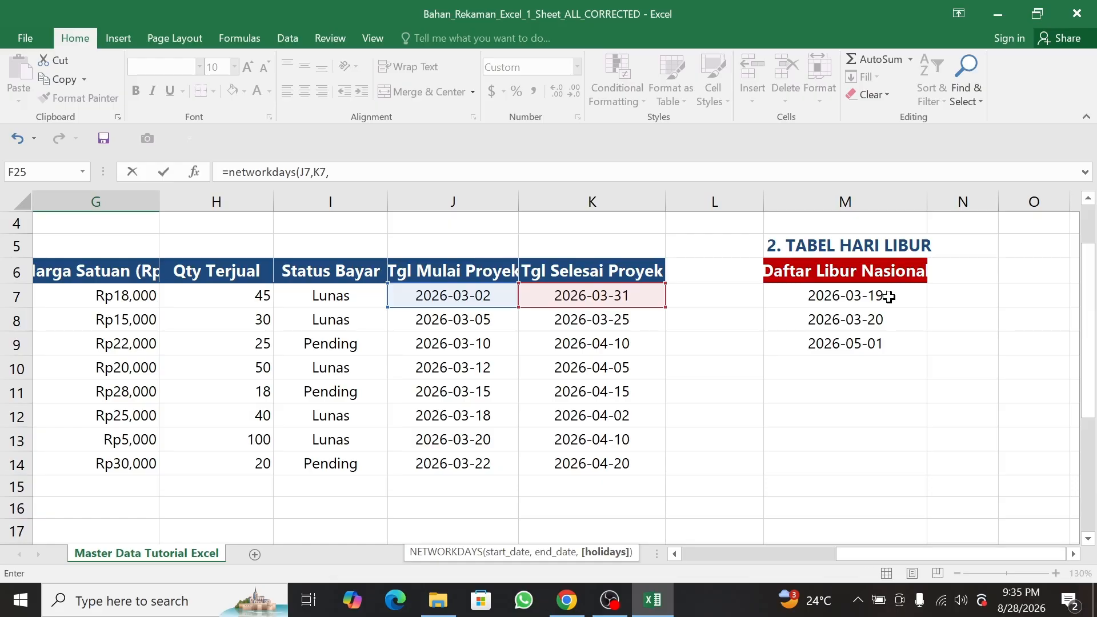
pyautogui.moveTo(889, 297); pyautogui.dragTo(889, 338)
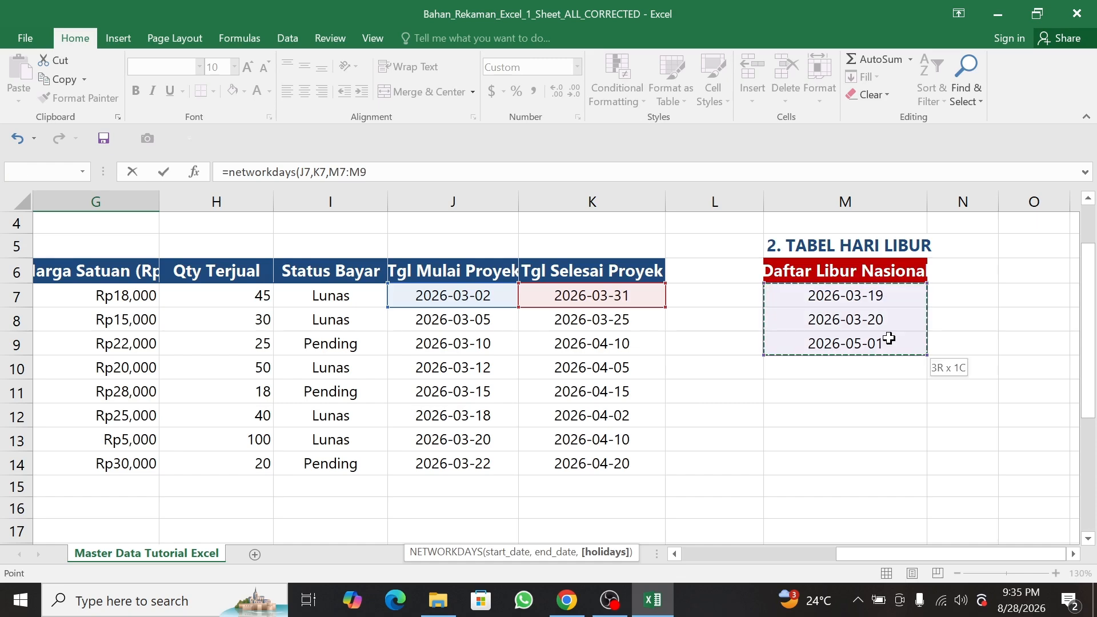
pyautogui.write(')')
pyautogui.scroll(-2, 1035, 437)
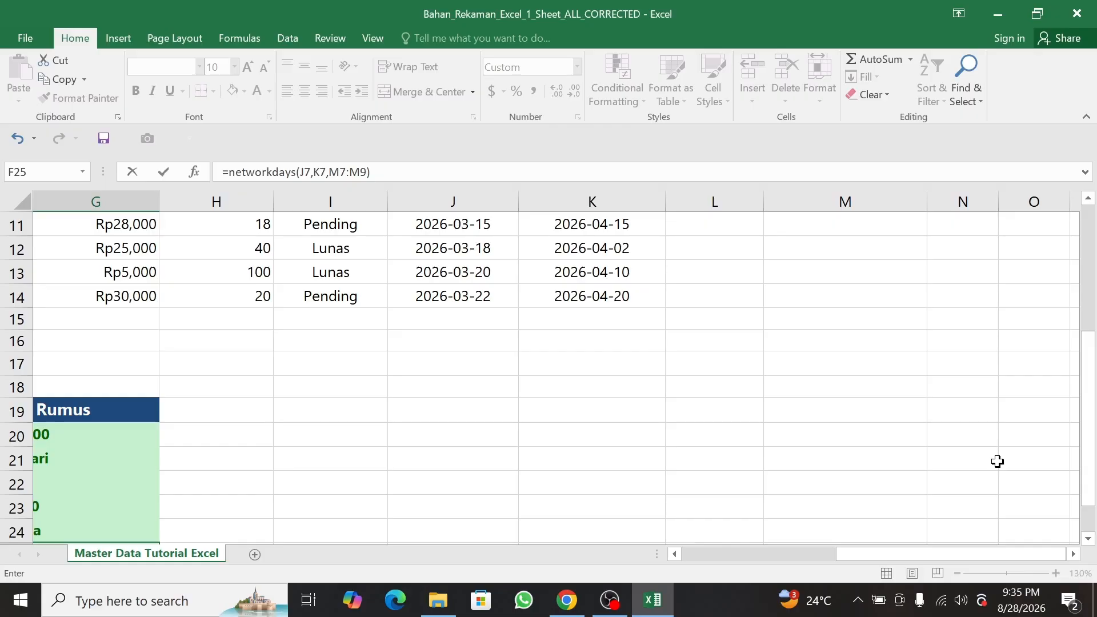
pyautogui.moveTo(1088, 456); pyautogui.dragTo(1090, 482)
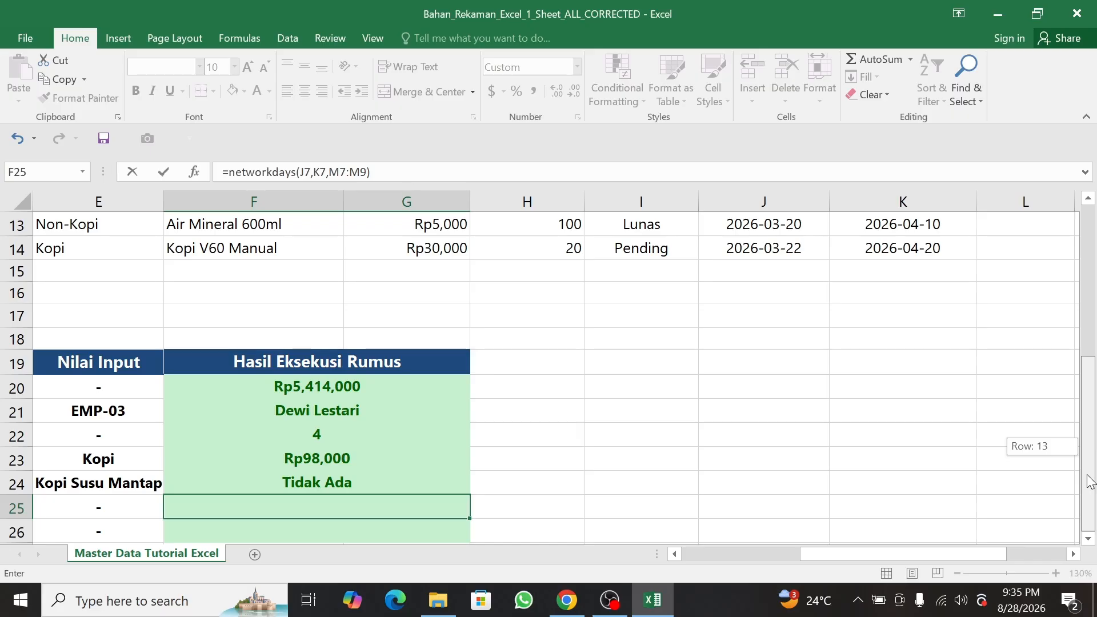
pyautogui.press('Return')
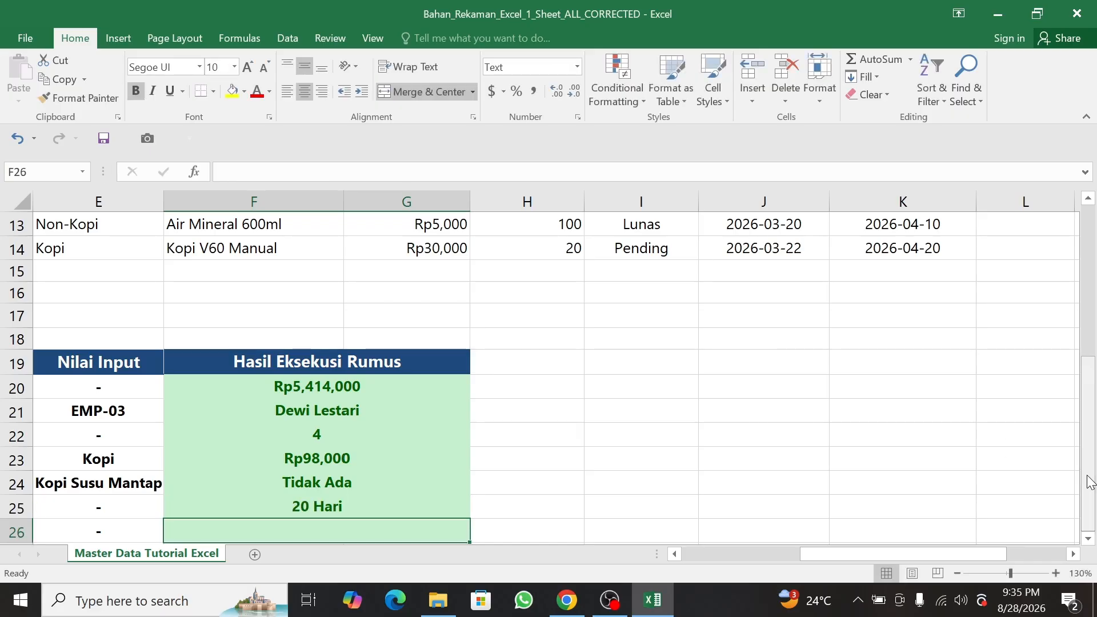
pyautogui.click(1088, 198)
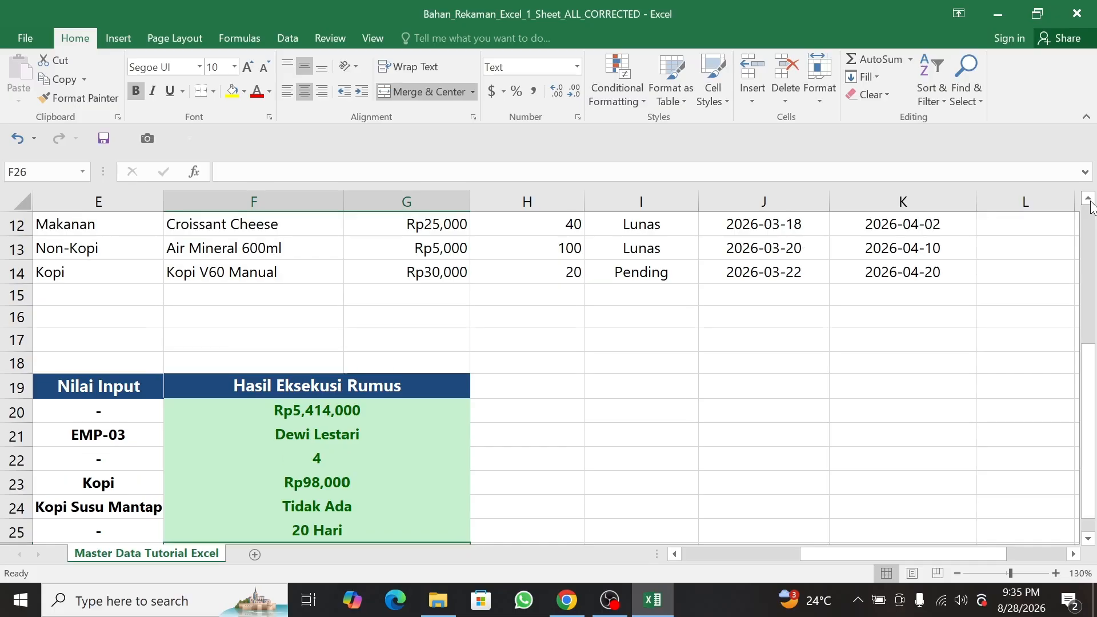
pyautogui.click(874, 530)
pyautogui.moveTo(875, 553); pyautogui.dragTo(789, 581)
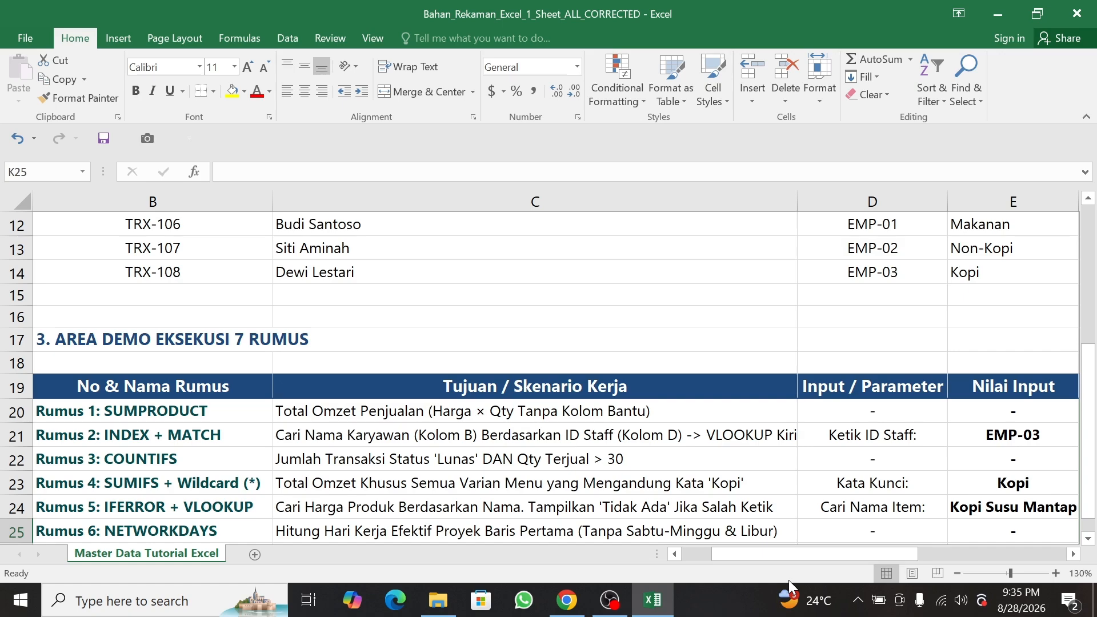
pyautogui.click(1073, 554)
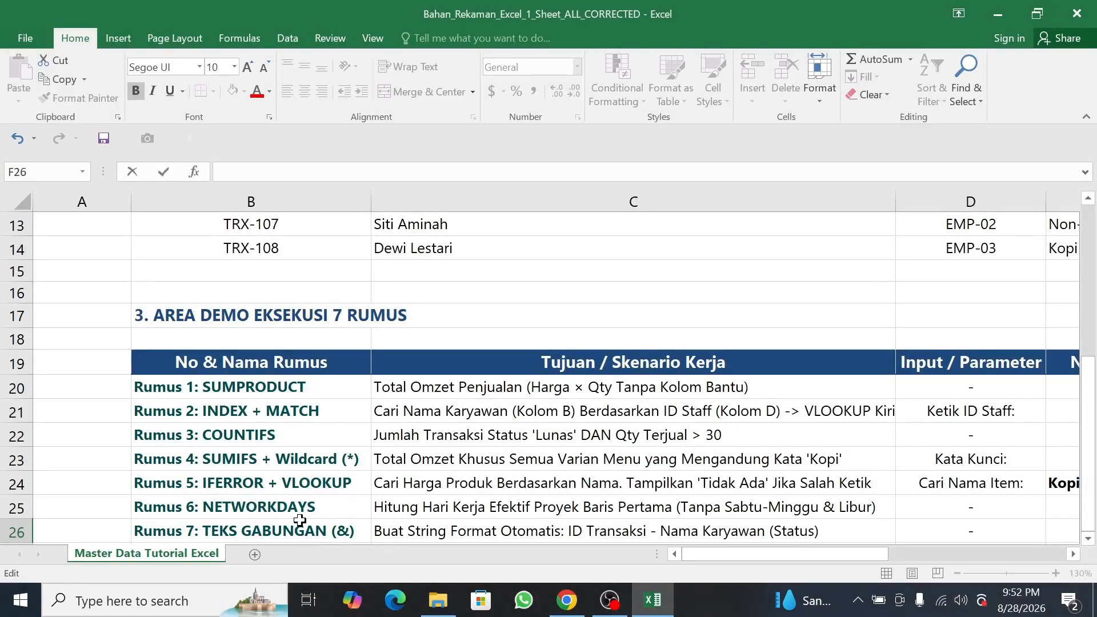
# Begin a text-joining formula in the Rumus 7 result cell F26 with the first transaction ID, B7
pyautogui.click(302, 528)
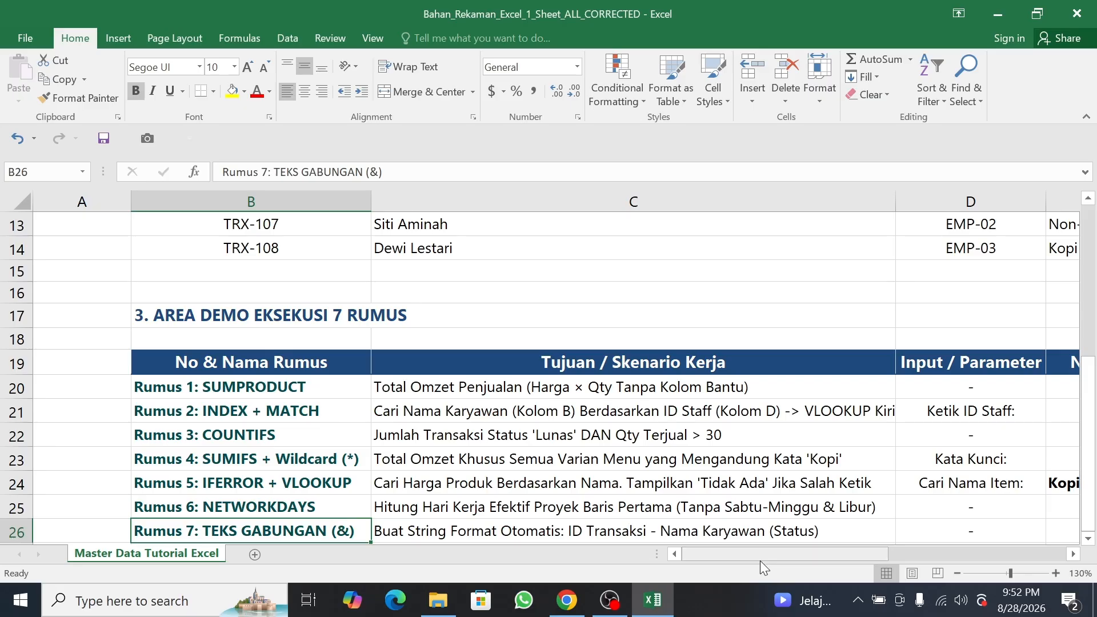
pyautogui.hscroll(2, 914, 532)
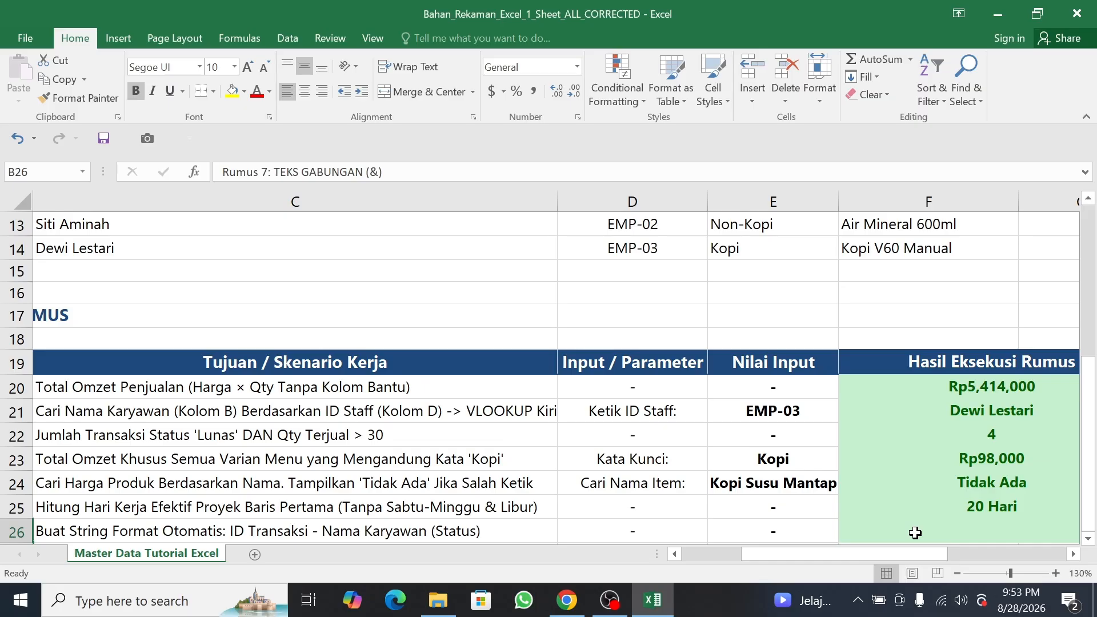
pyautogui.click(914, 533)
pyautogui.write('=')
pyautogui.moveTo(854, 556); pyautogui.dragTo(858, 555)
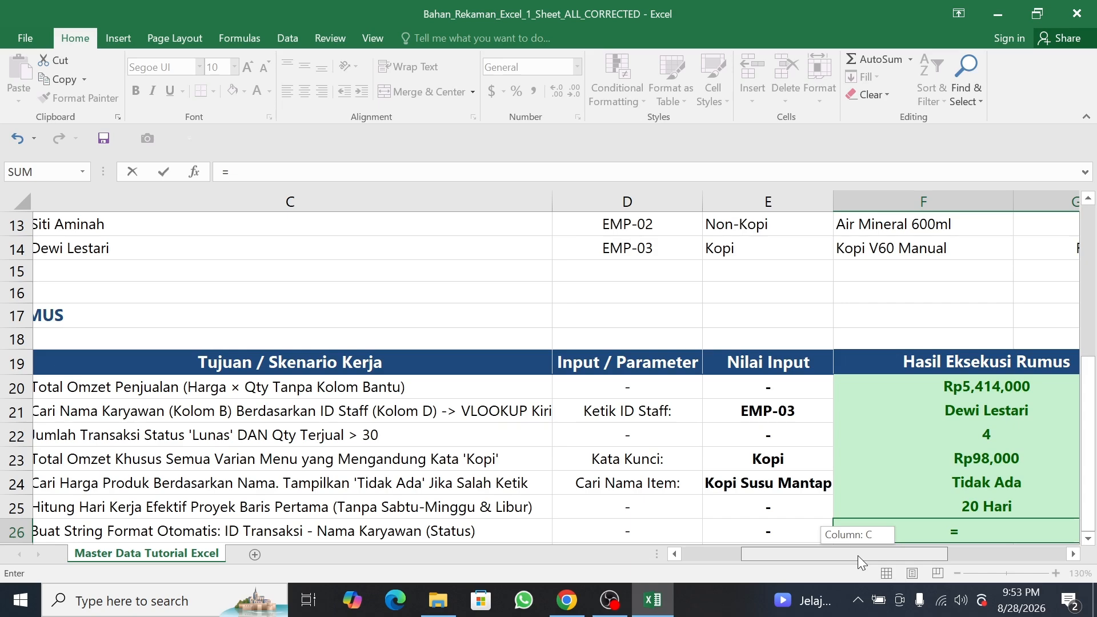
pyautogui.moveTo(858, 555); pyautogui.dragTo(799, 556)
pyautogui.moveTo(1088, 396); pyautogui.dragTo(1090, 345)
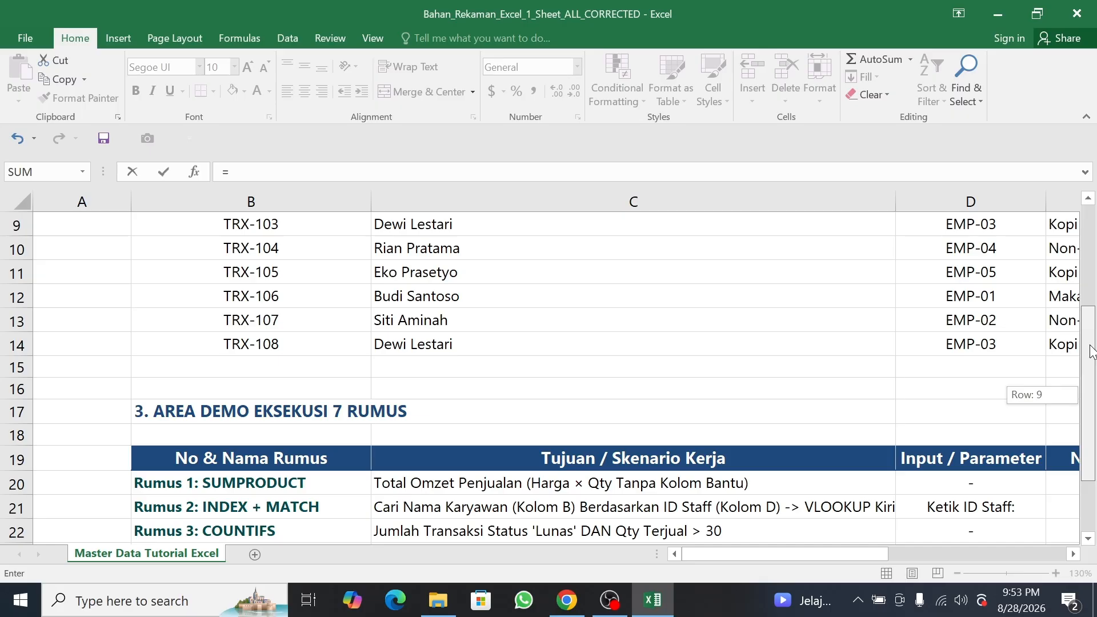
pyautogui.moveTo(1091, 350); pyautogui.dragTo(1091, 331)
pyautogui.click(324, 278)
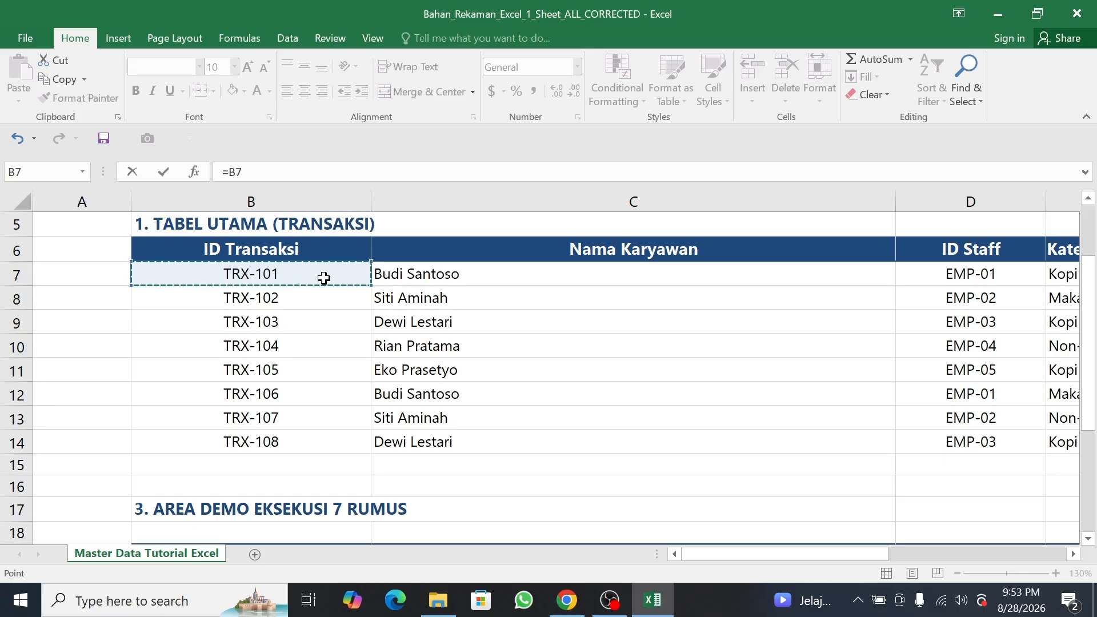
# Extend the F26 formula by joining "-", the employee name in C7 and an opening parenthesis with & operators
pyautogui.write('&"')
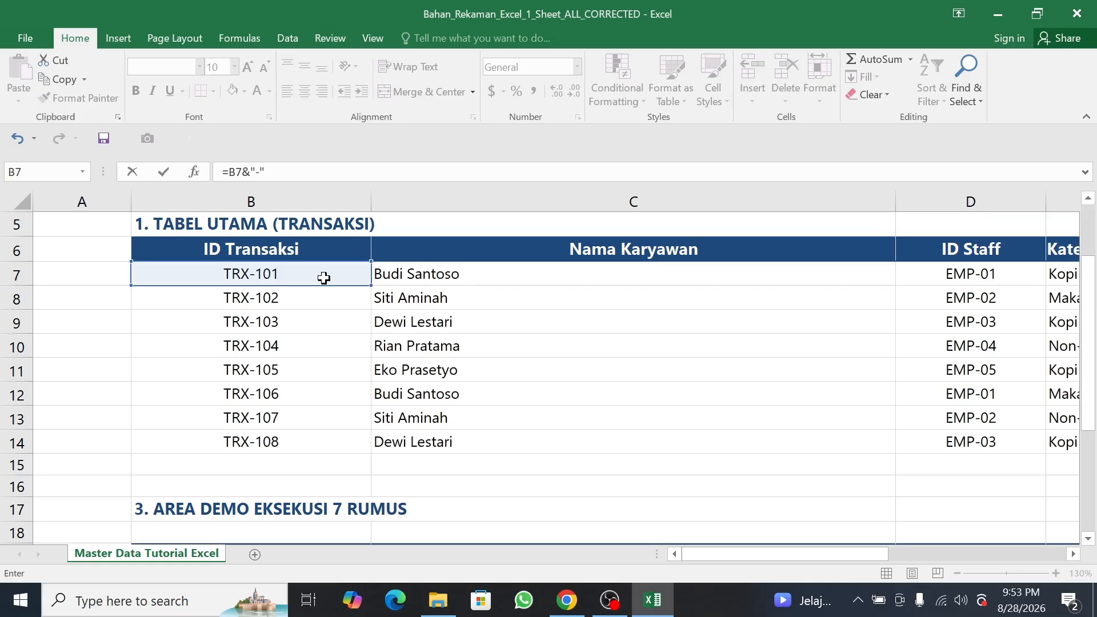
pyautogui.write('-"&')
pyautogui.click(519, 280)
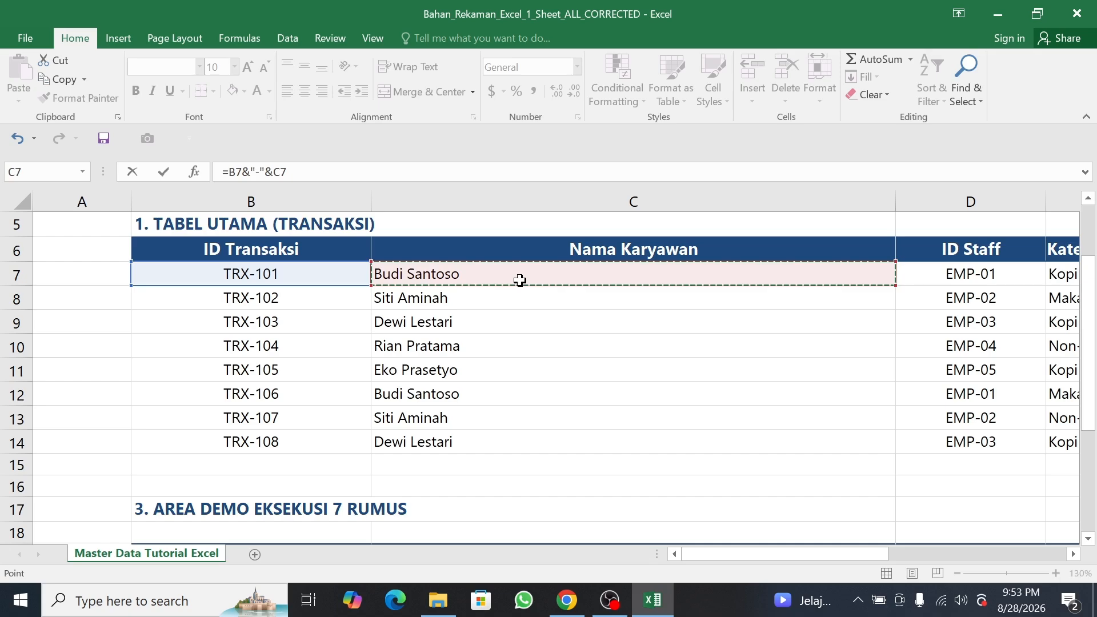
pyautogui.write('&"')
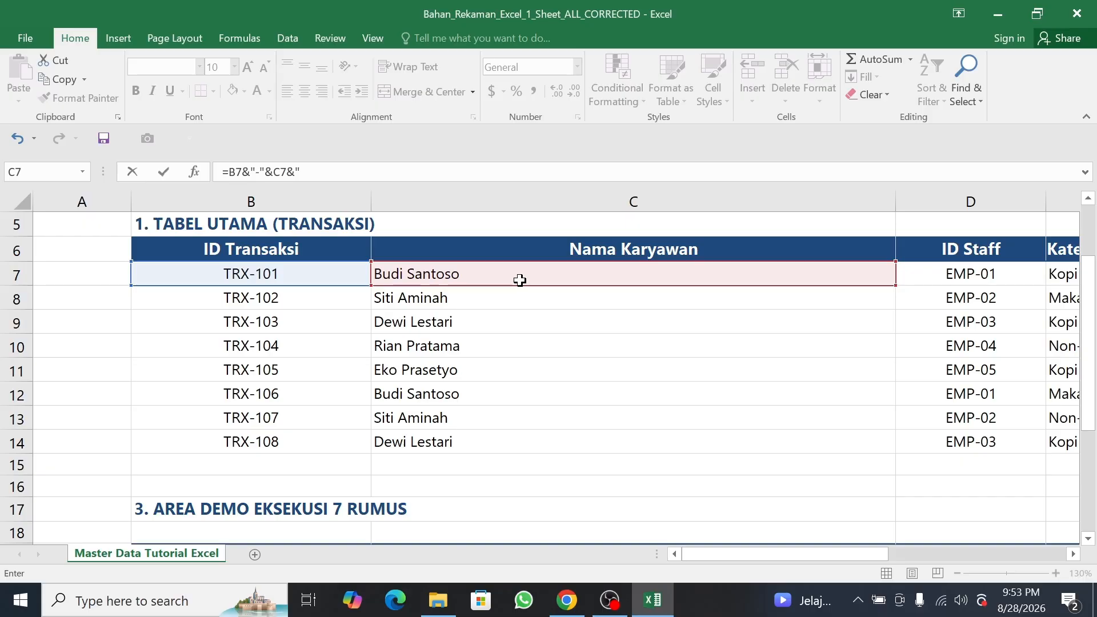
pyautogui.write('("&')
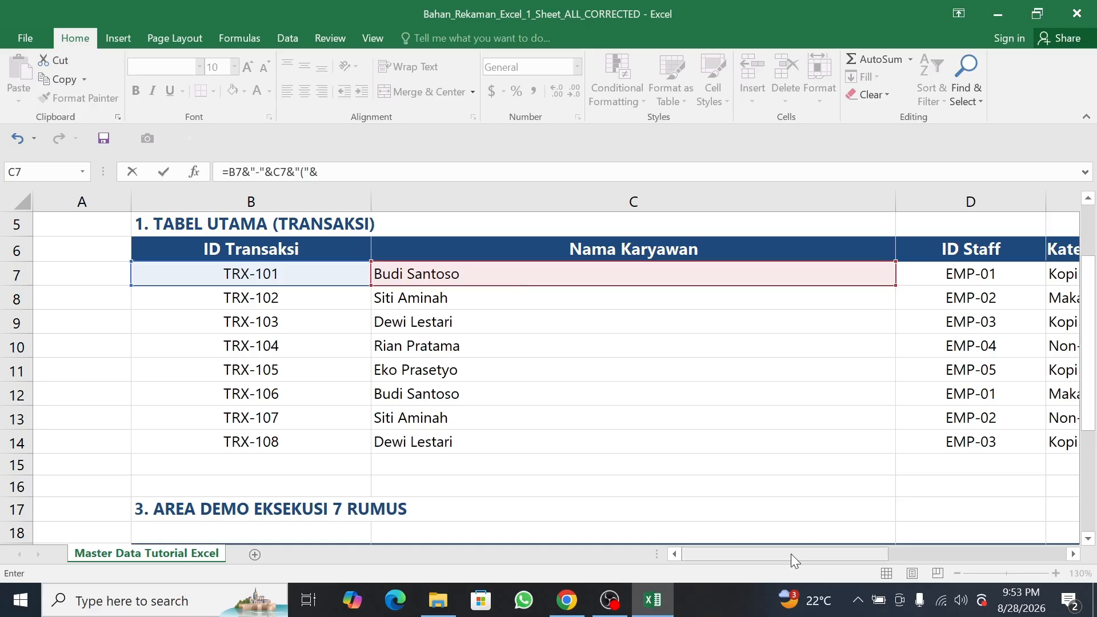
# Complete the F26 formula with the payment status in I7 followed by a closing parenthesis
pyautogui.moveTo(790, 554); pyautogui.dragTo(873, 555)
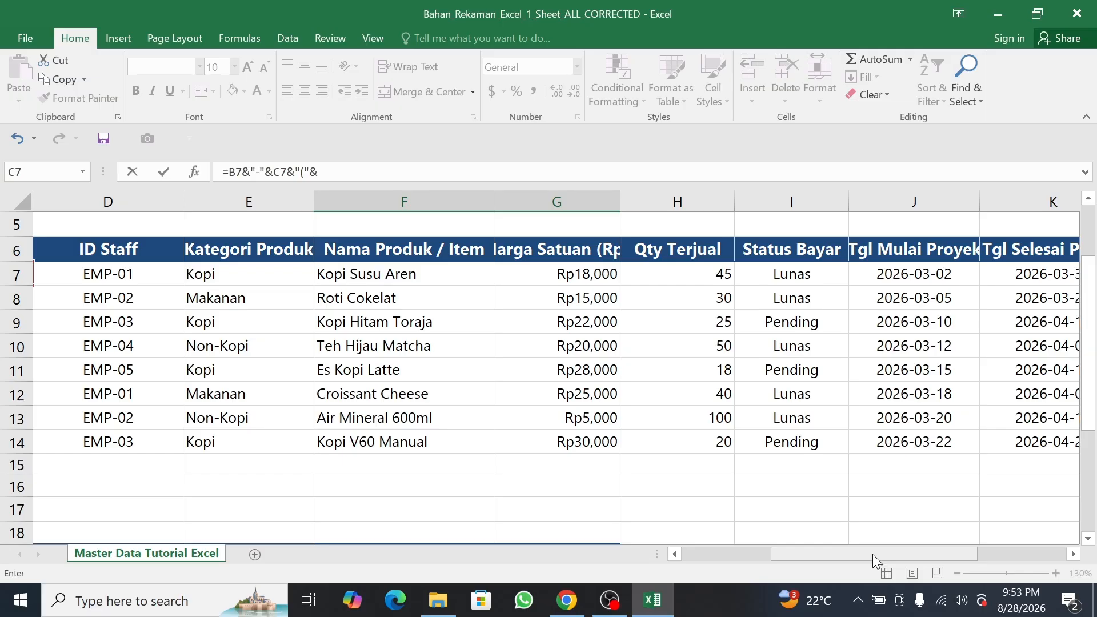
pyautogui.click(792, 277)
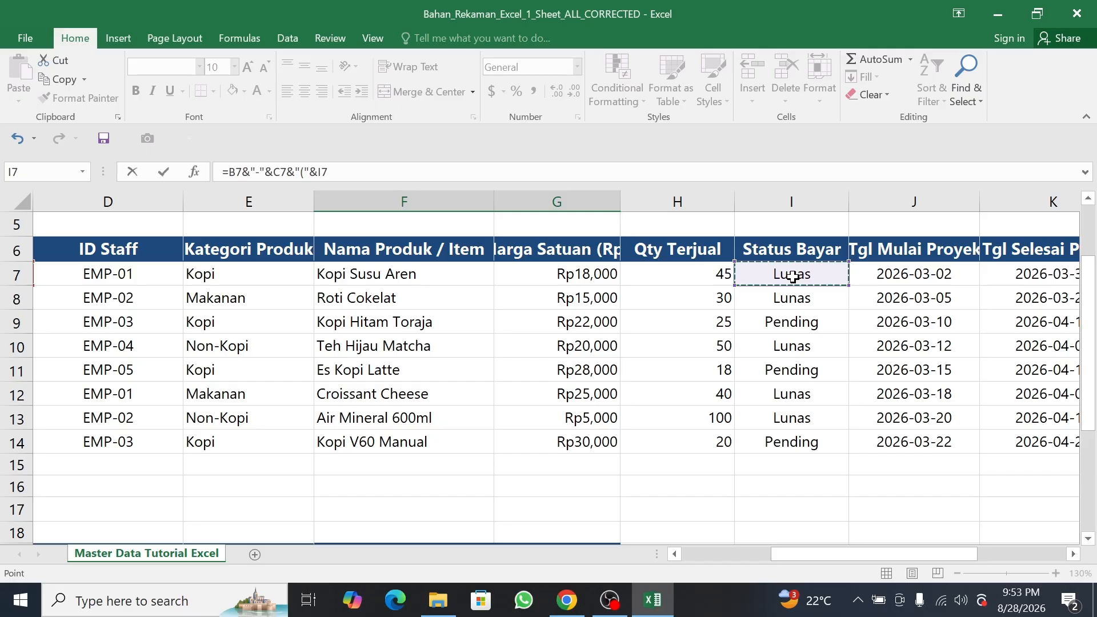
pyautogui.write('&")"')
pyautogui.moveTo(1089, 352); pyautogui.dragTo(1094, 362)
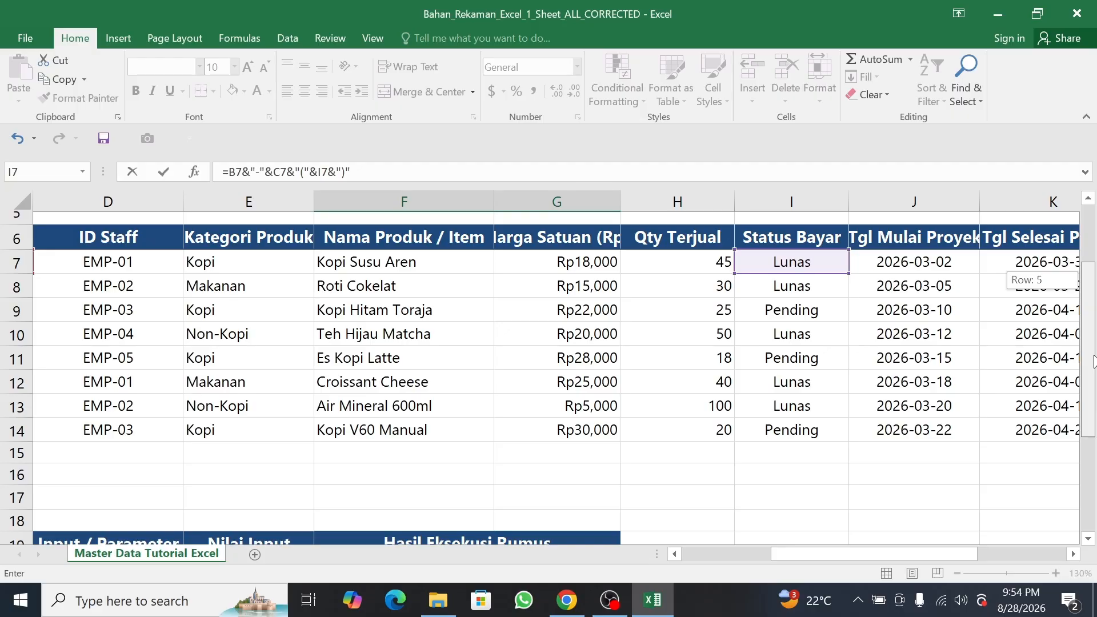
pyautogui.moveTo(1094, 361); pyautogui.dragTo(1093, 455)
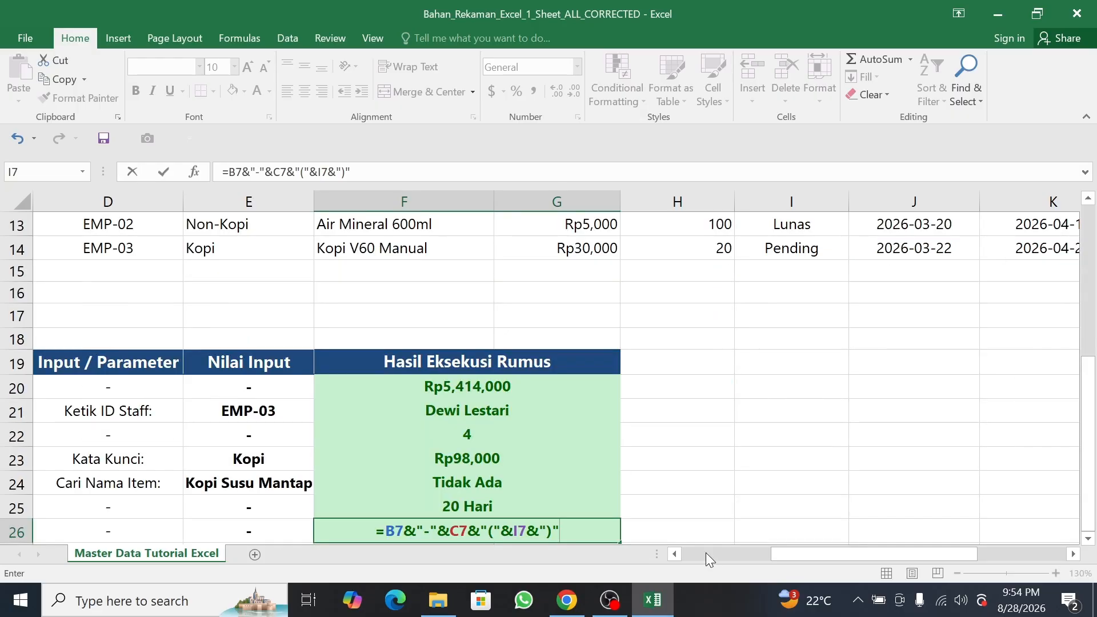
pyautogui.press('Return')
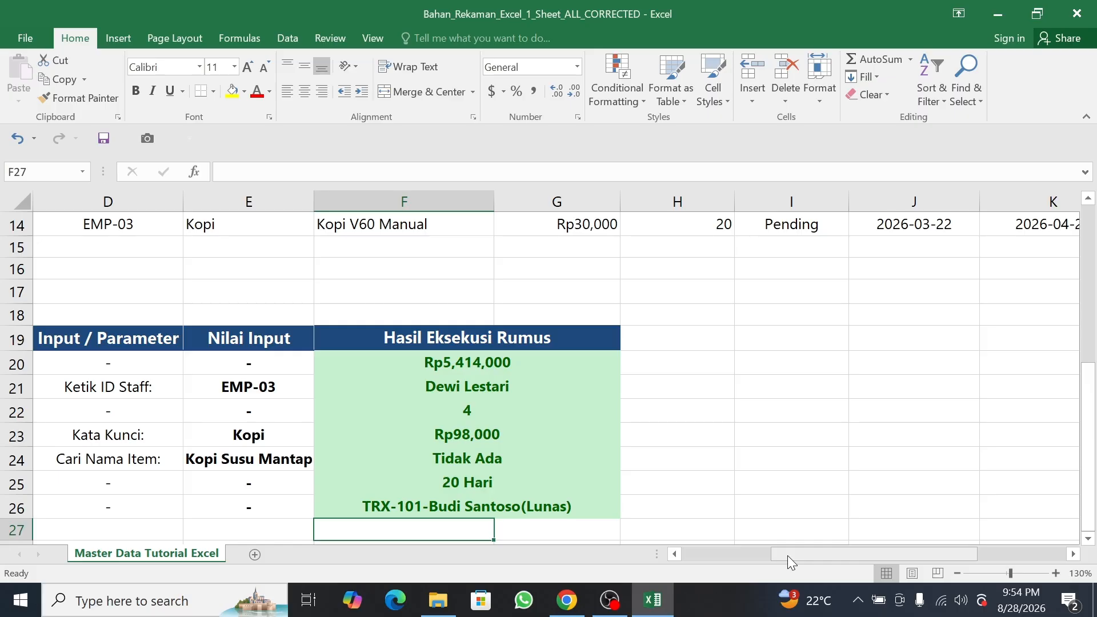
pyautogui.moveTo(788, 555); pyautogui.dragTo(671, 567)
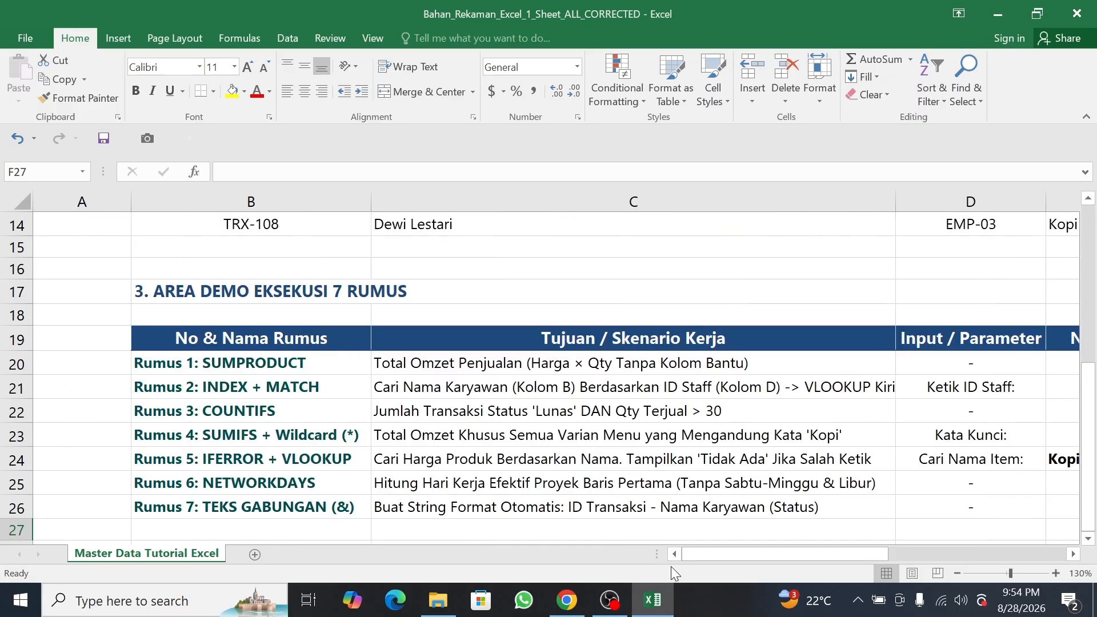